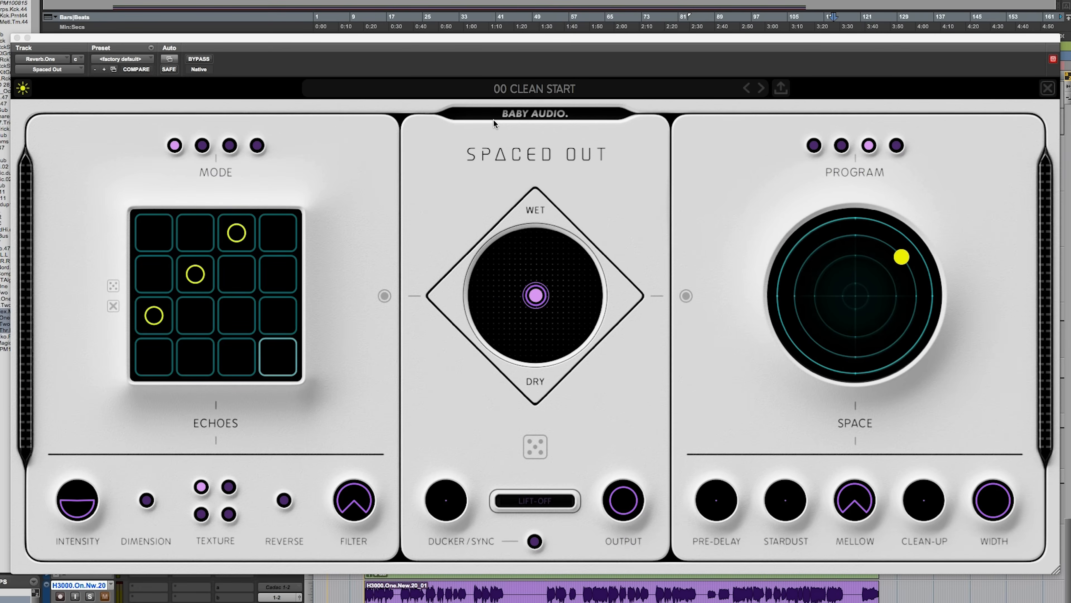
Step: Compare the plug-in bypassed and active, and set the mix pad to 100% wet, balanced between echoes and space
click(204, 58)
click(205, 60)
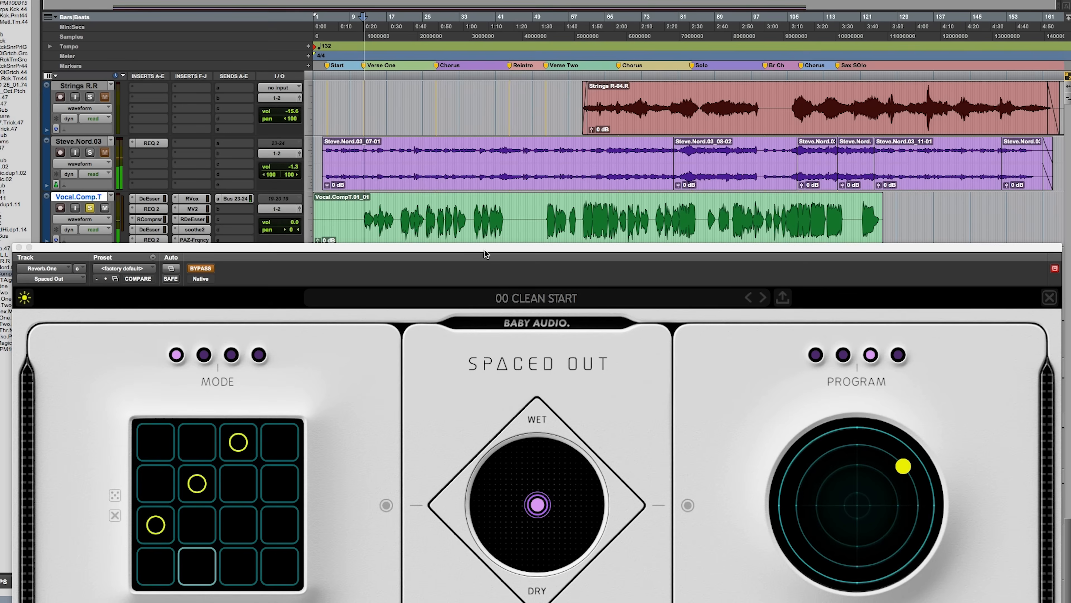
drag(487, 249, 558, 316)
drag(558, 315, 532, 164)
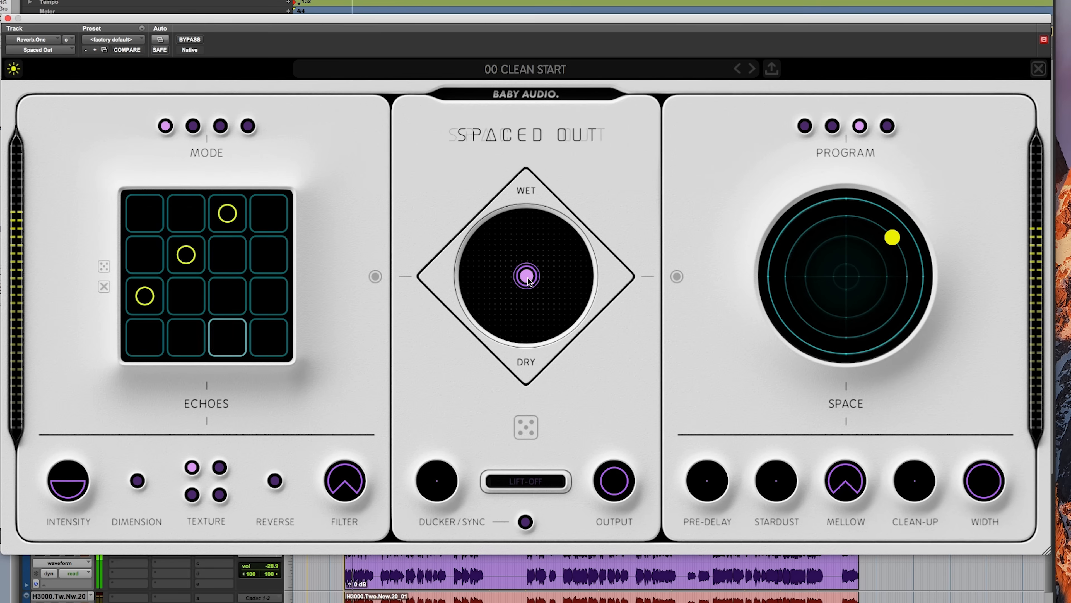
drag(528, 278, 527, 206)
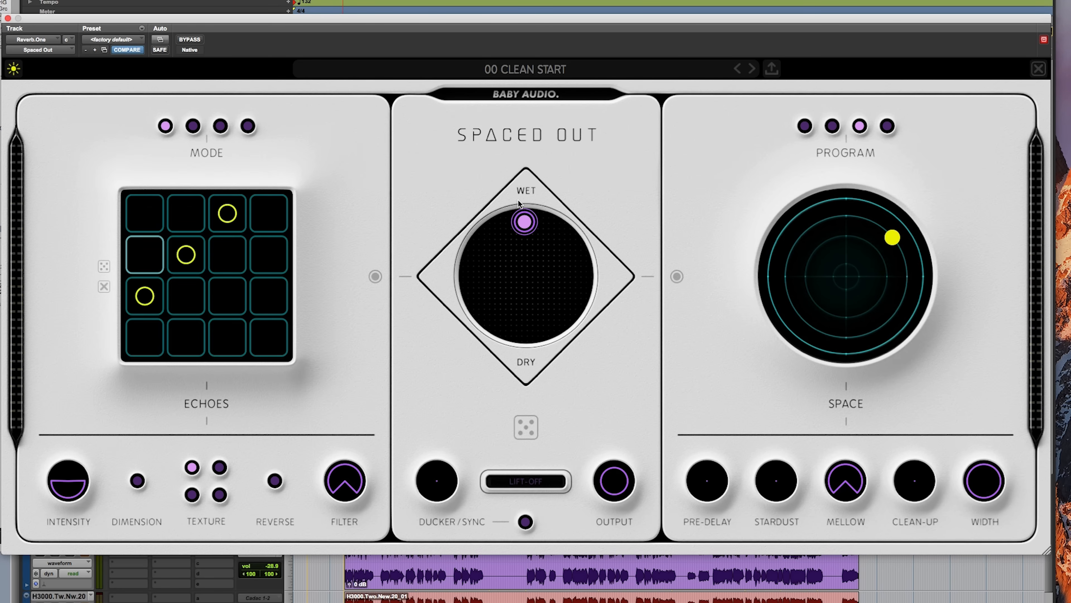
drag(519, 223, 521, 223)
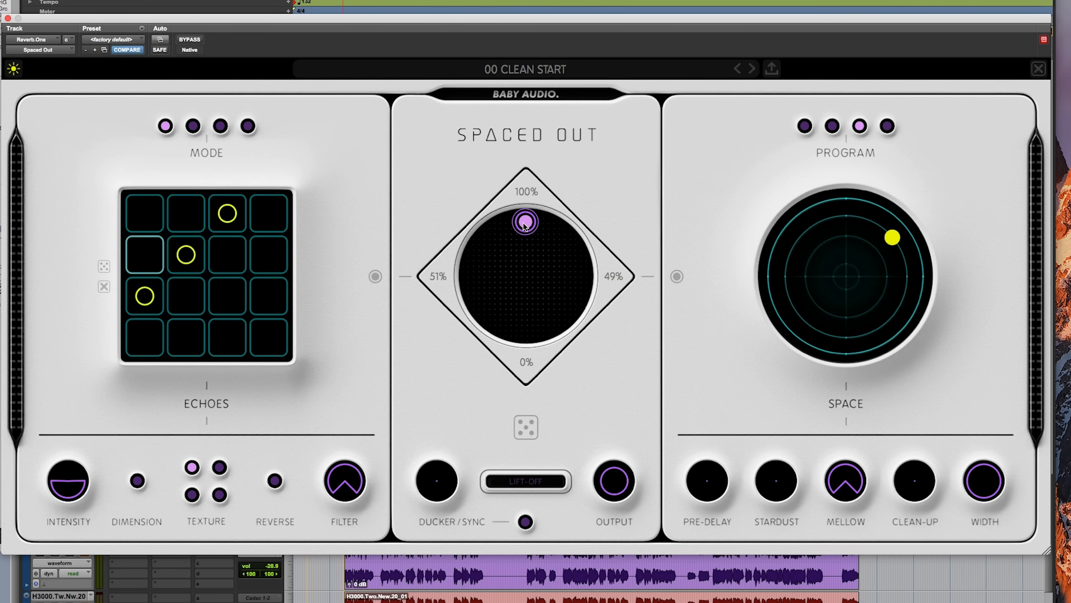
Step: Audition the mix pad with the puck near the wet edge towards Echoes and over towards Space
drag(524, 224, 443, 184)
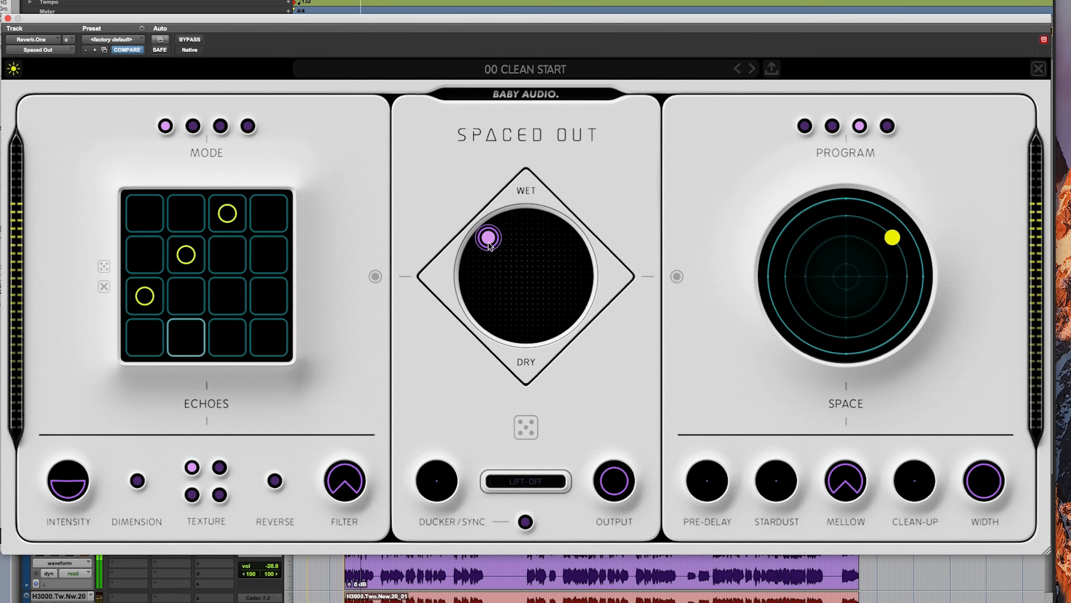
drag(489, 245, 592, 251)
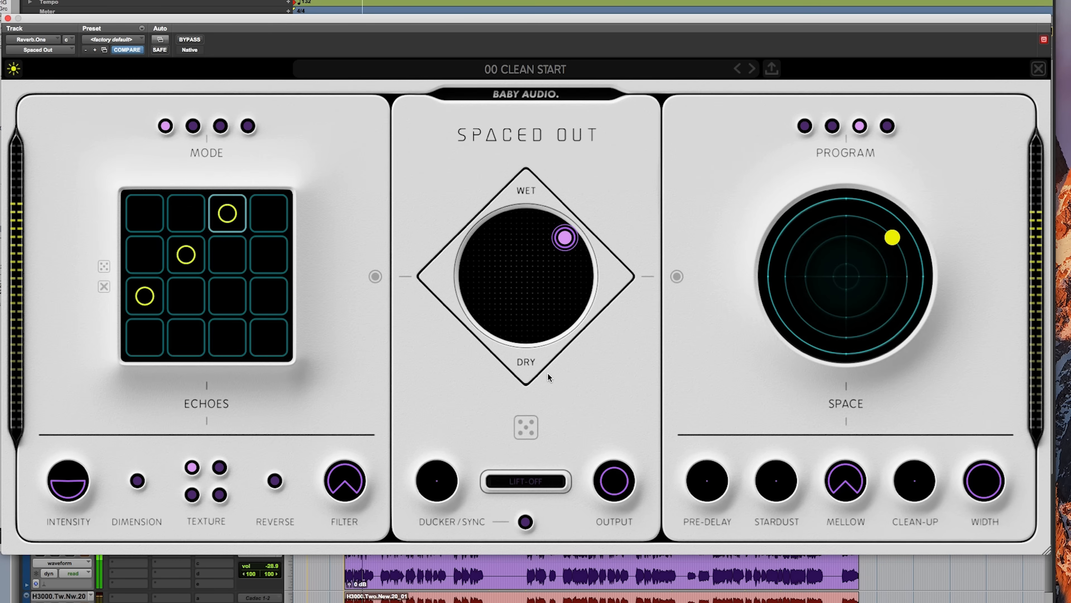
key(space)
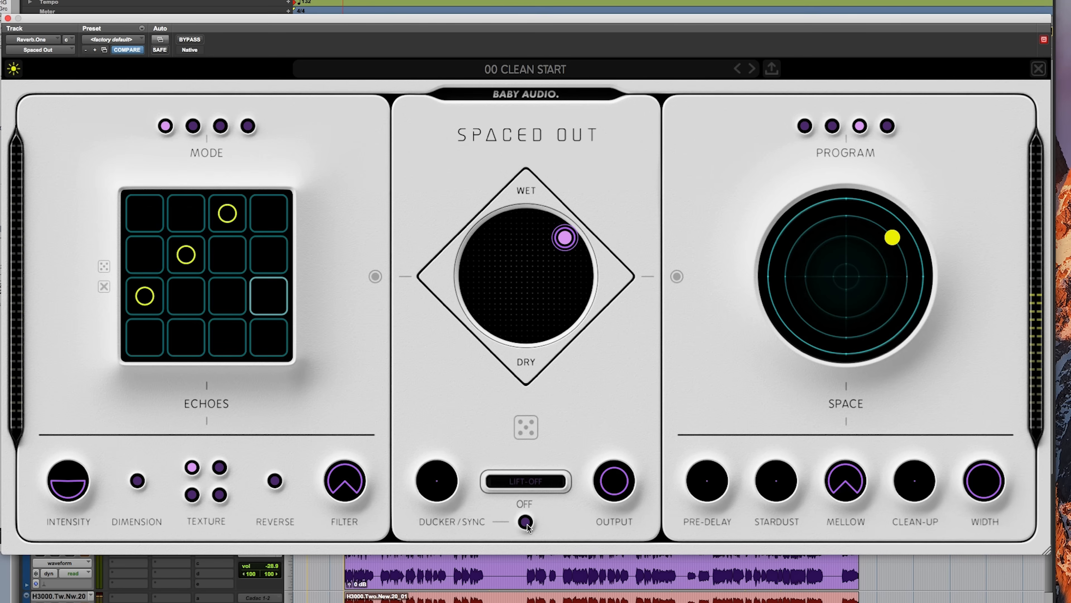
key(space)
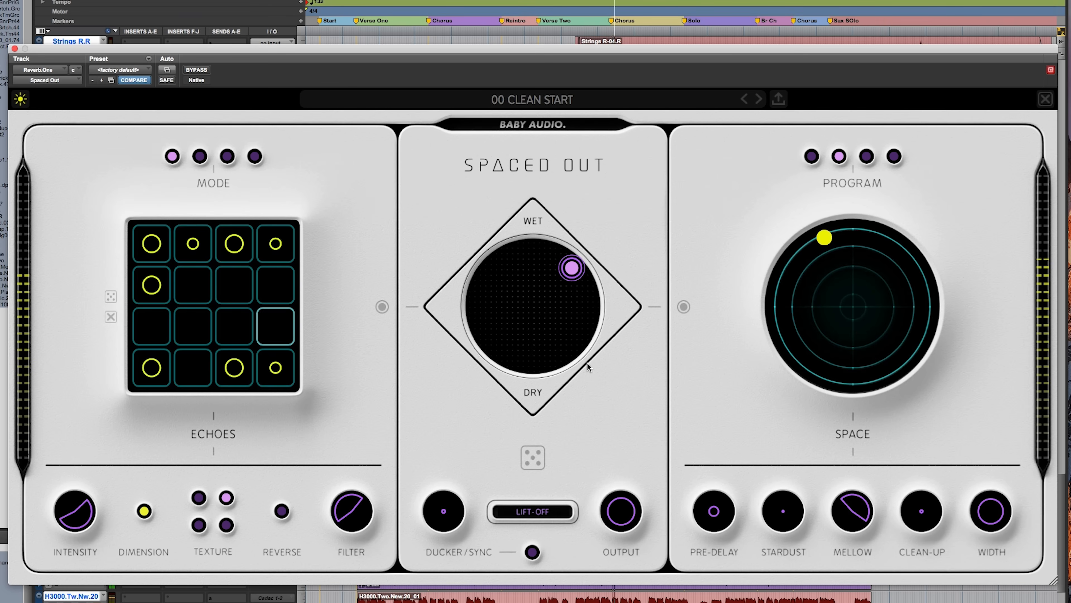
Step: Generate two random settings during playback, toggling Lift-Off on and off for each one
mouse_move(559, 282)
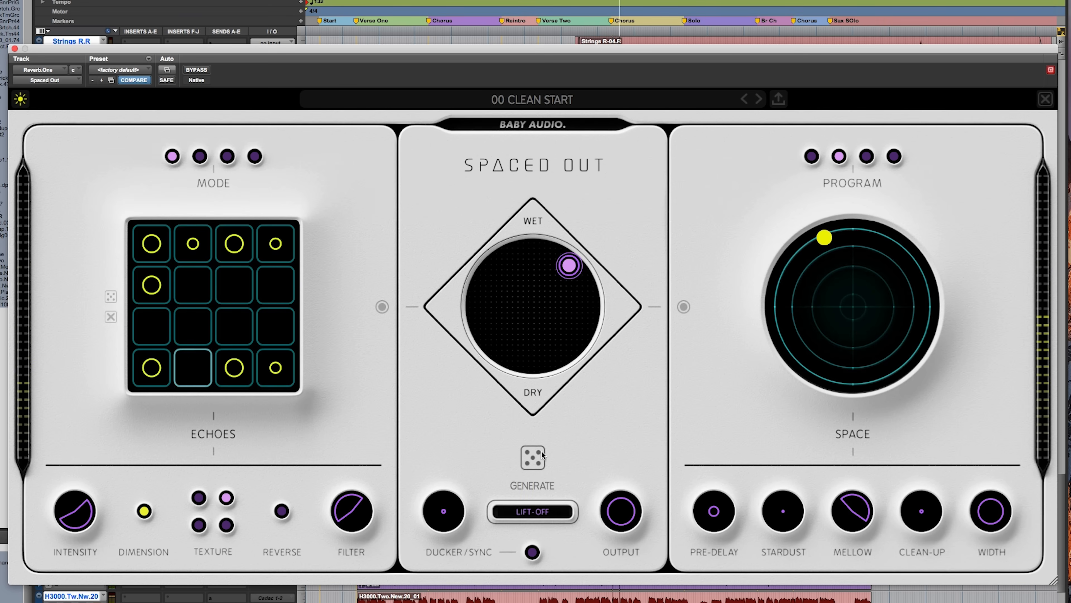
click(533, 455)
click(550, 517)
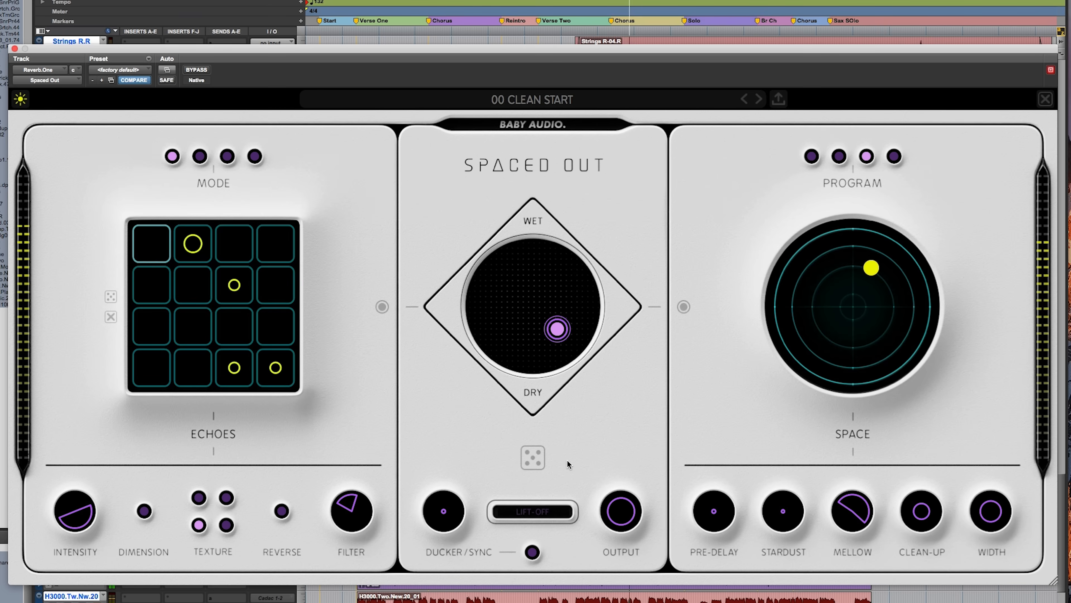
click(546, 514)
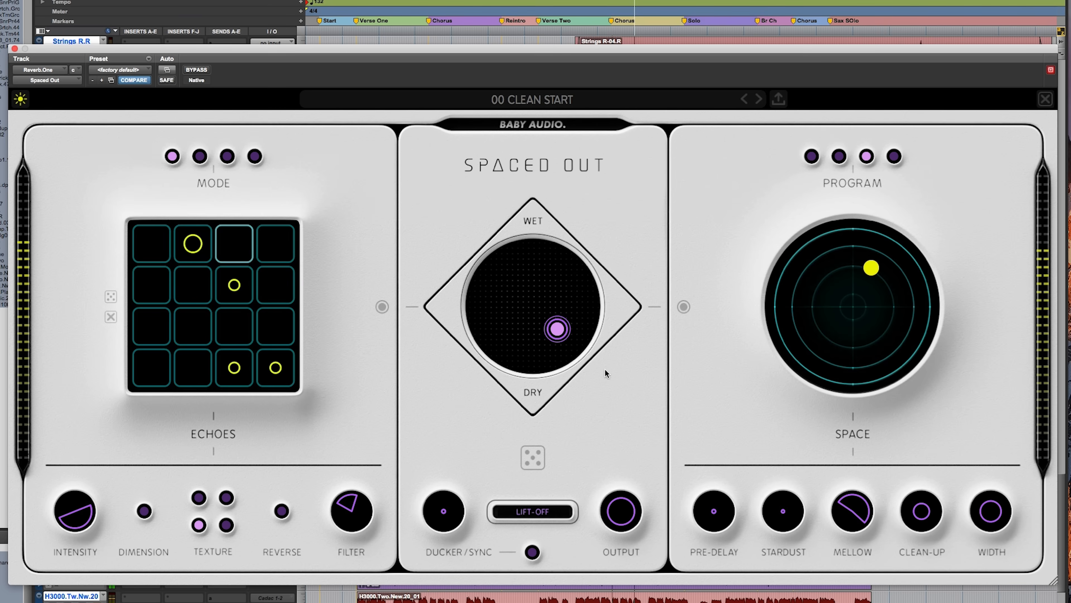
click(533, 456)
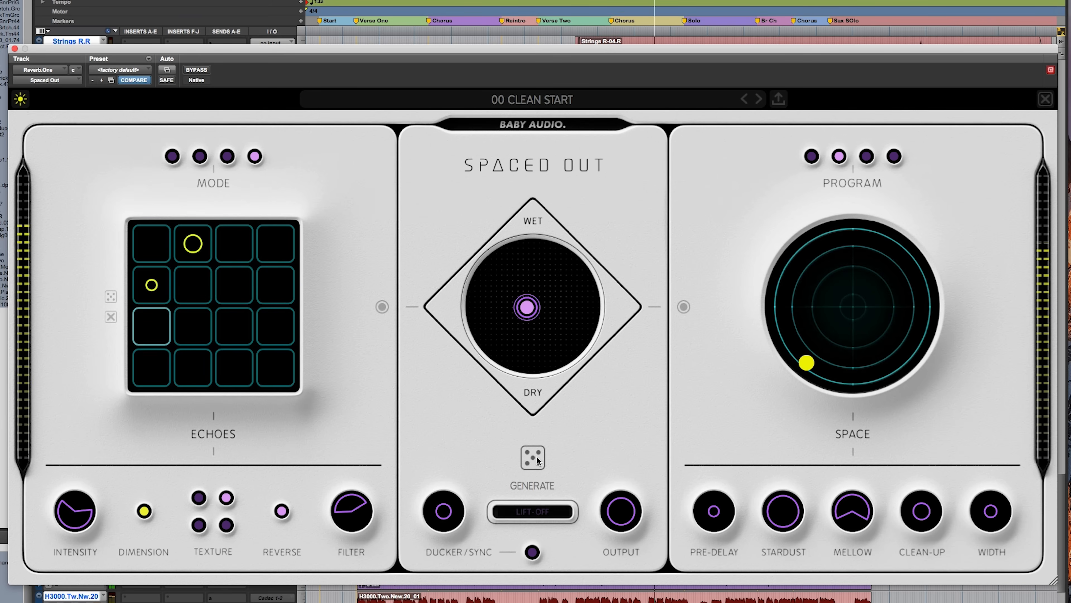
click(530, 510)
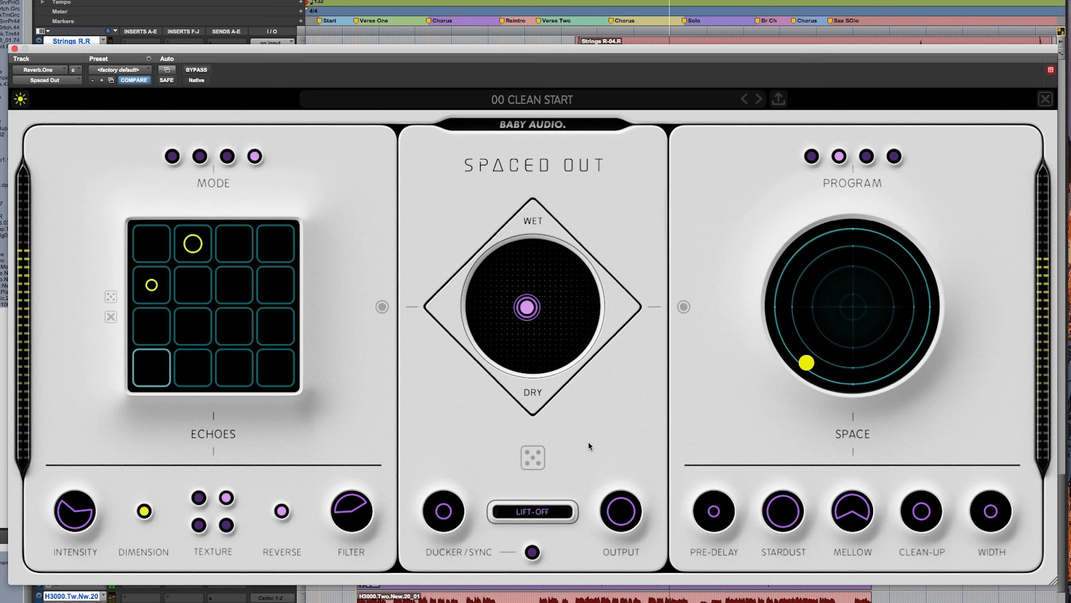
click(535, 510)
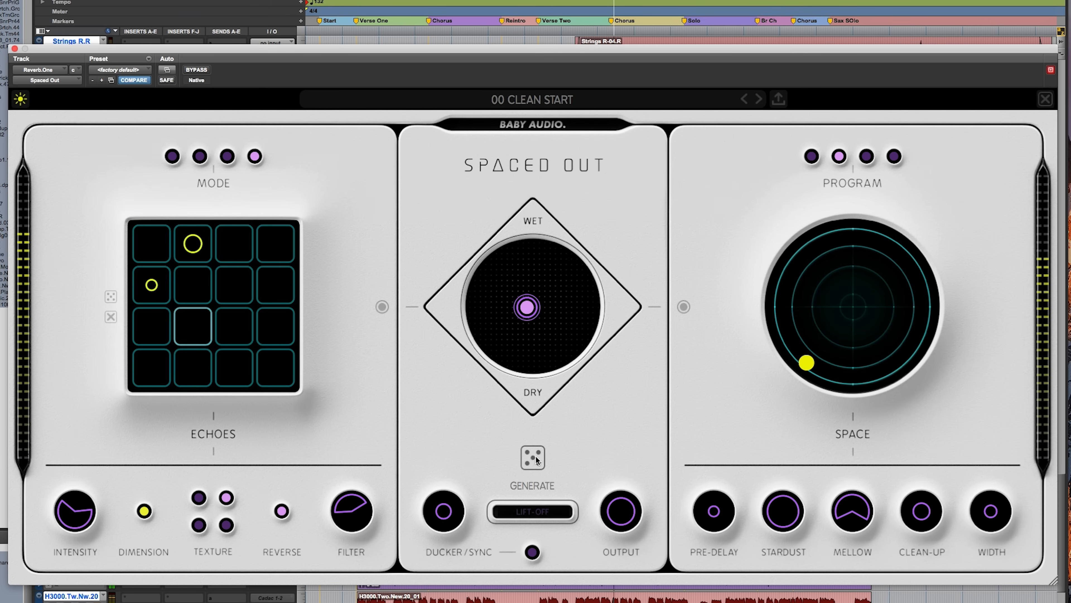
Step: Generate several more random settings in a row, and make the mix of the last one wetter
click(534, 456)
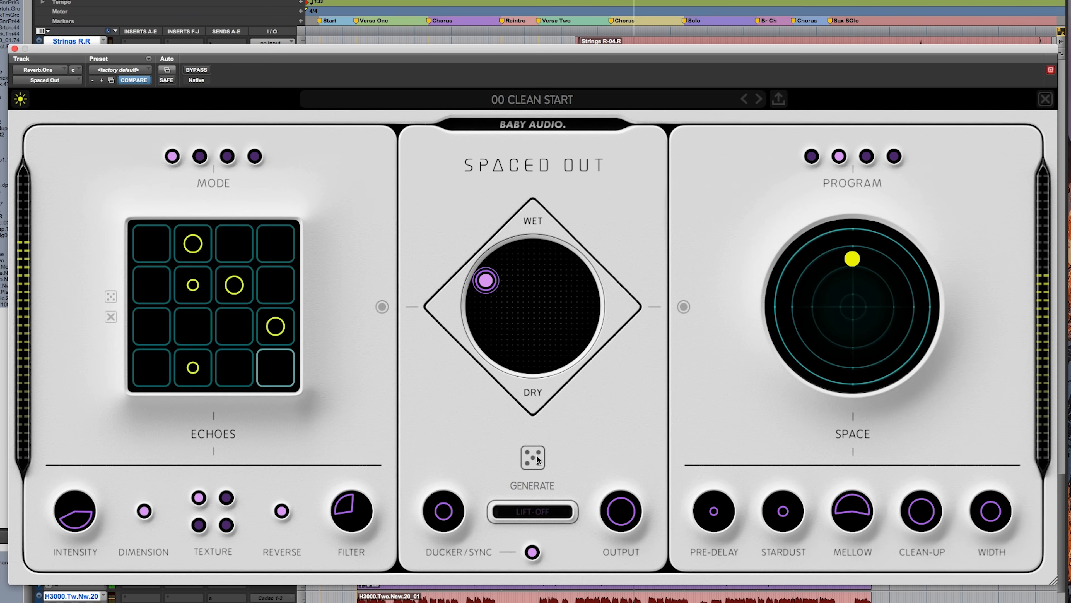
click(537, 455)
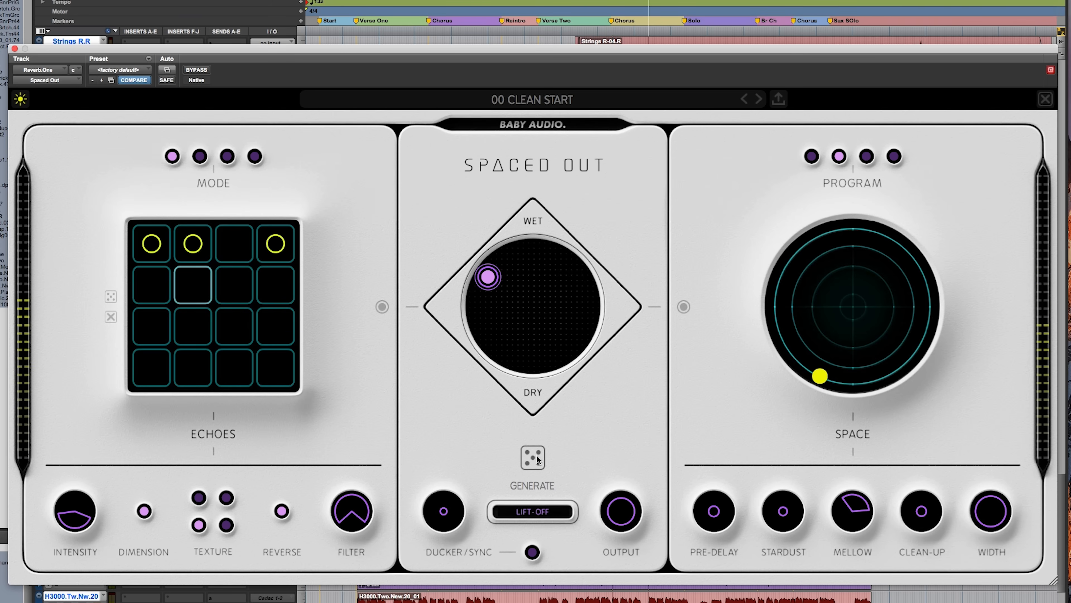
click(537, 455)
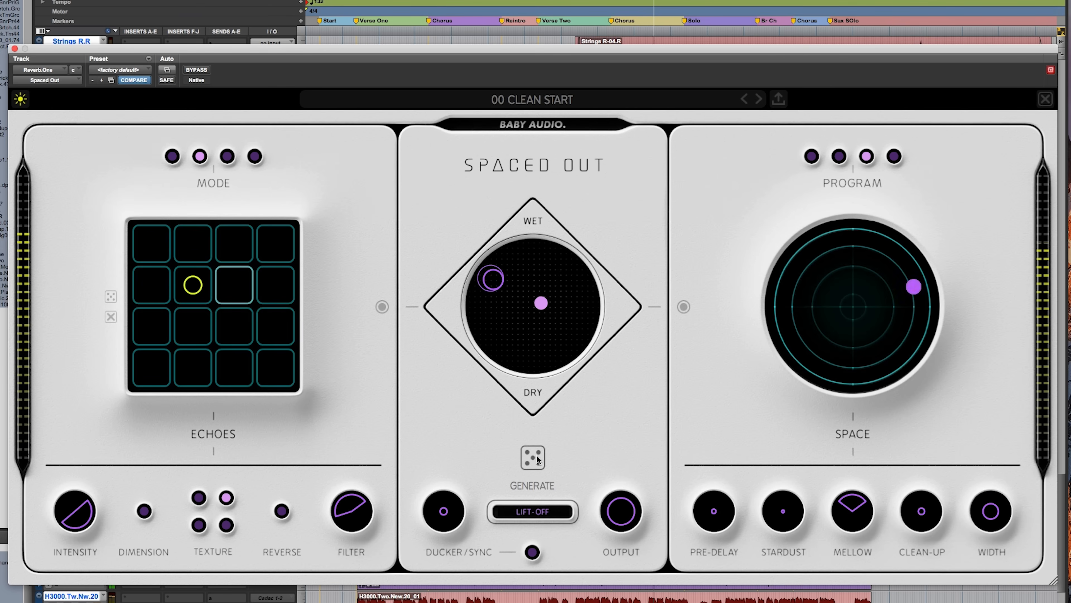
click(537, 455)
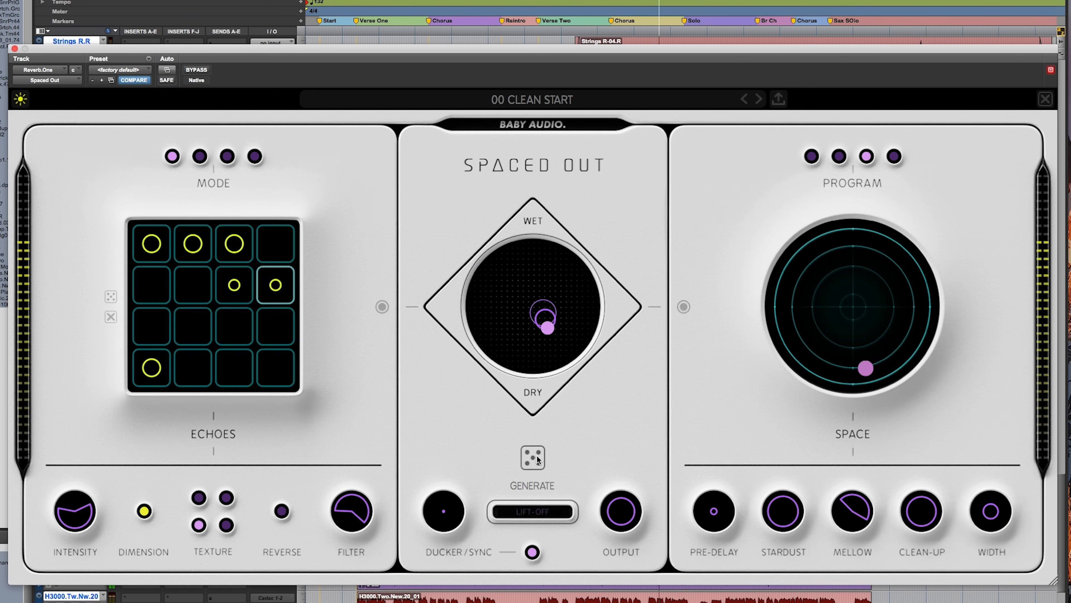
click(537, 455)
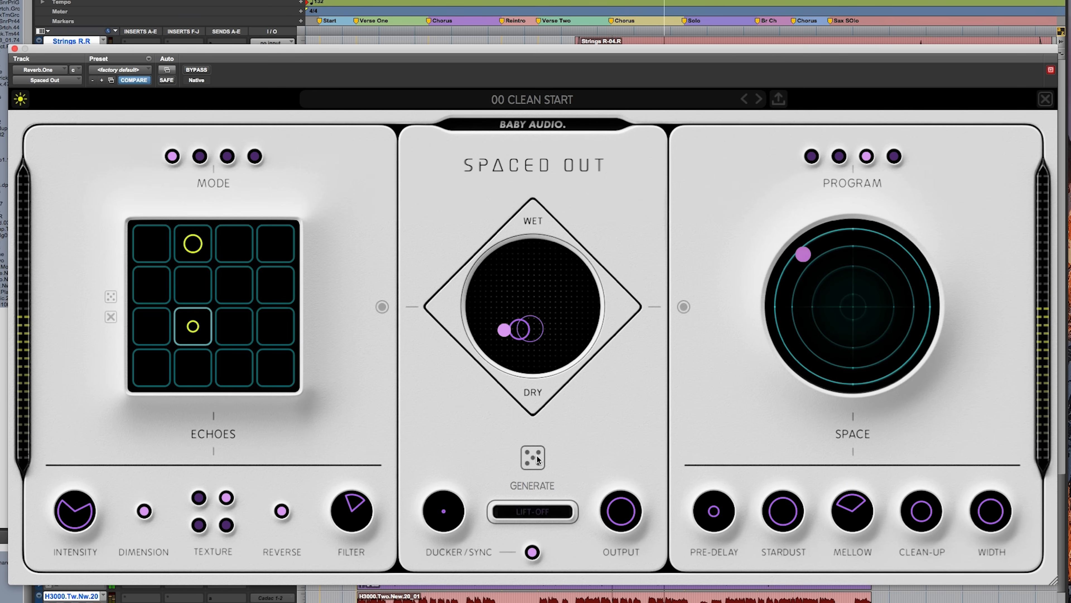
click(536, 455)
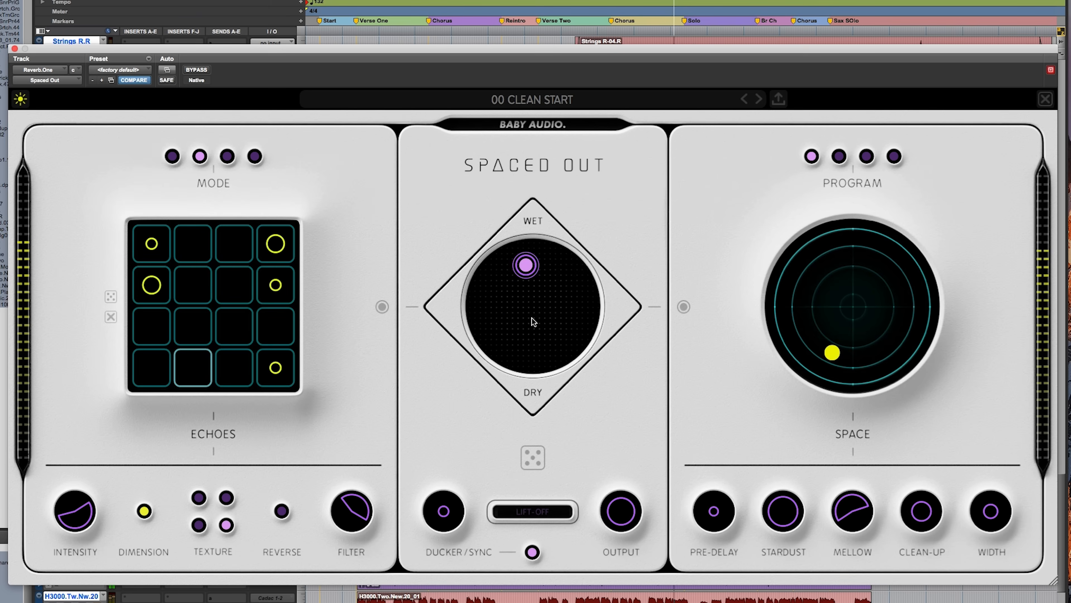
drag(525, 264, 530, 249)
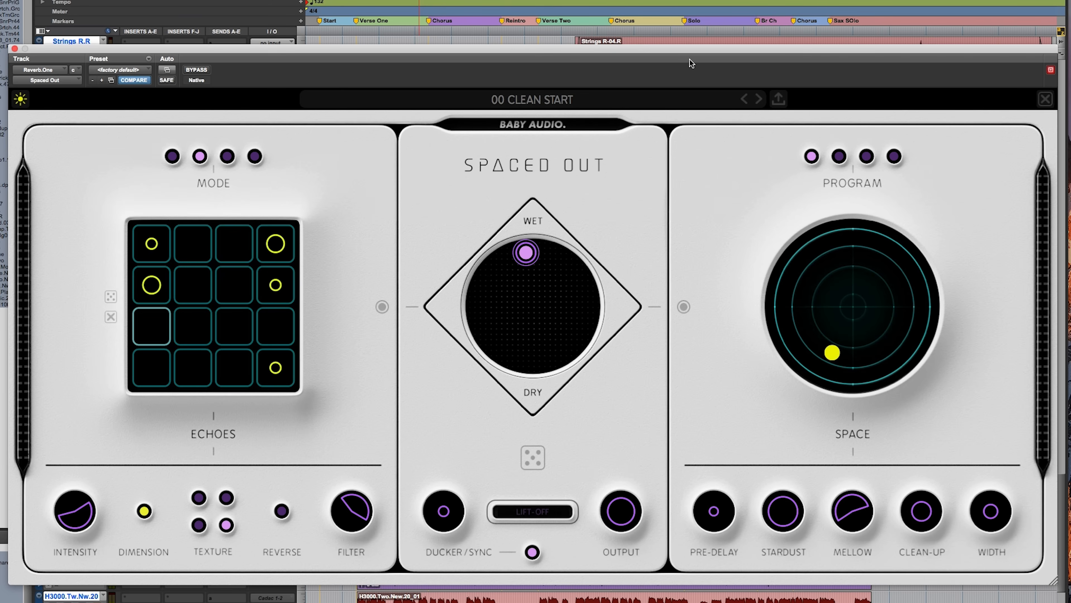
Step: Bring the snare tracks into view in the session and reposition the plug-in window over the tracks
drag(1062, 526, 1049, 175)
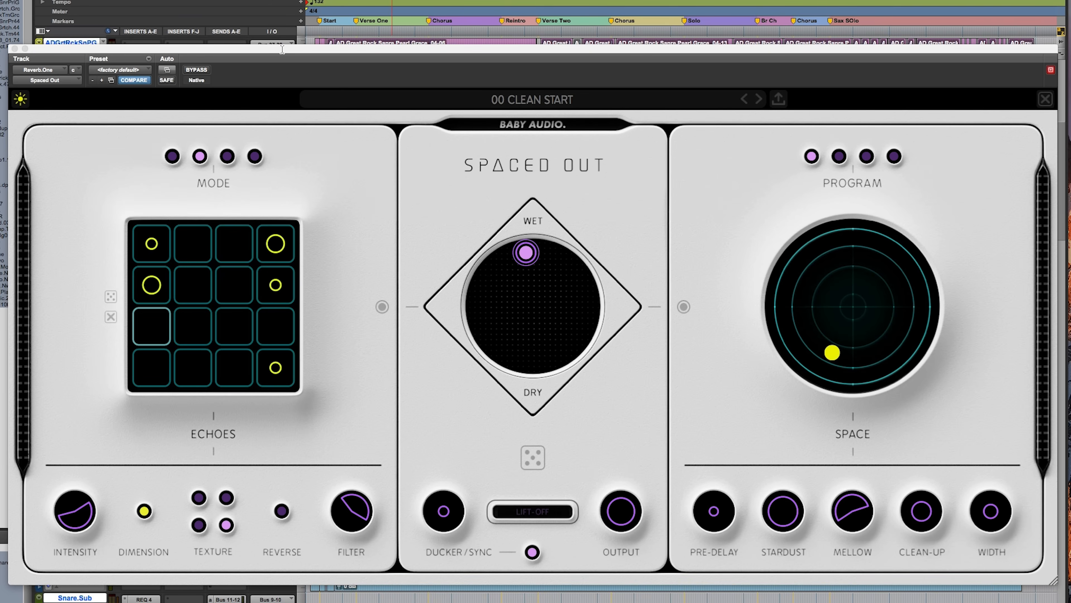
drag(148, 46, 142, 71)
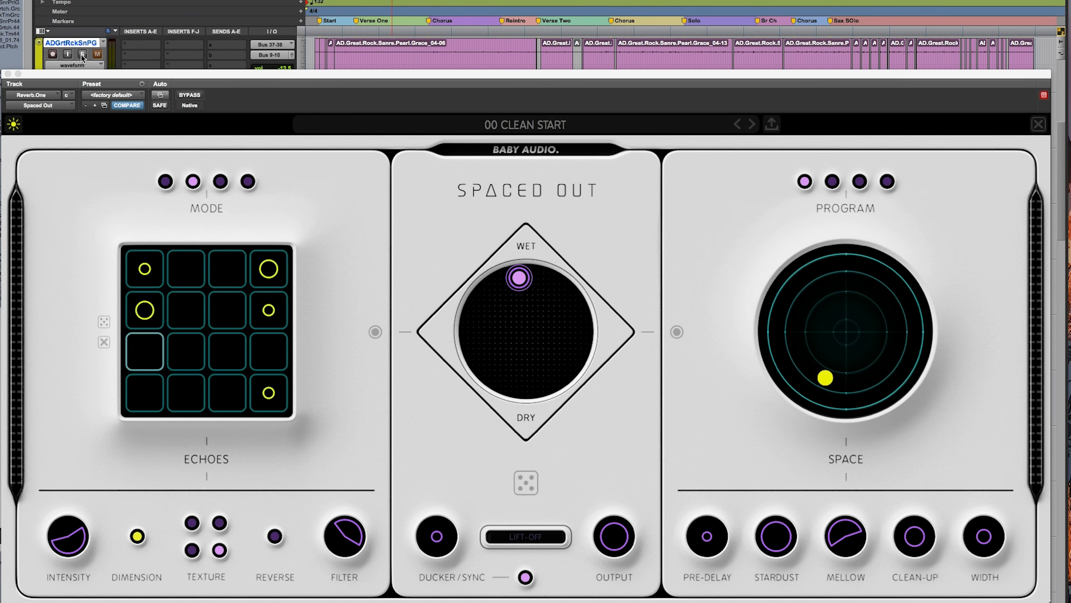
drag(614, 72, 603, 29)
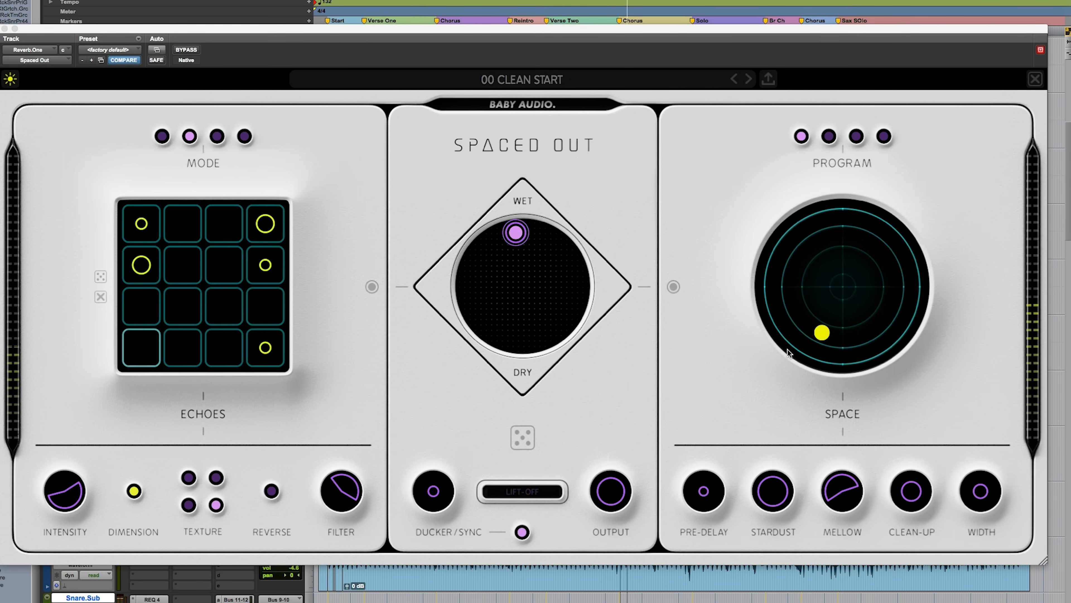
drag(531, 31, 543, 12)
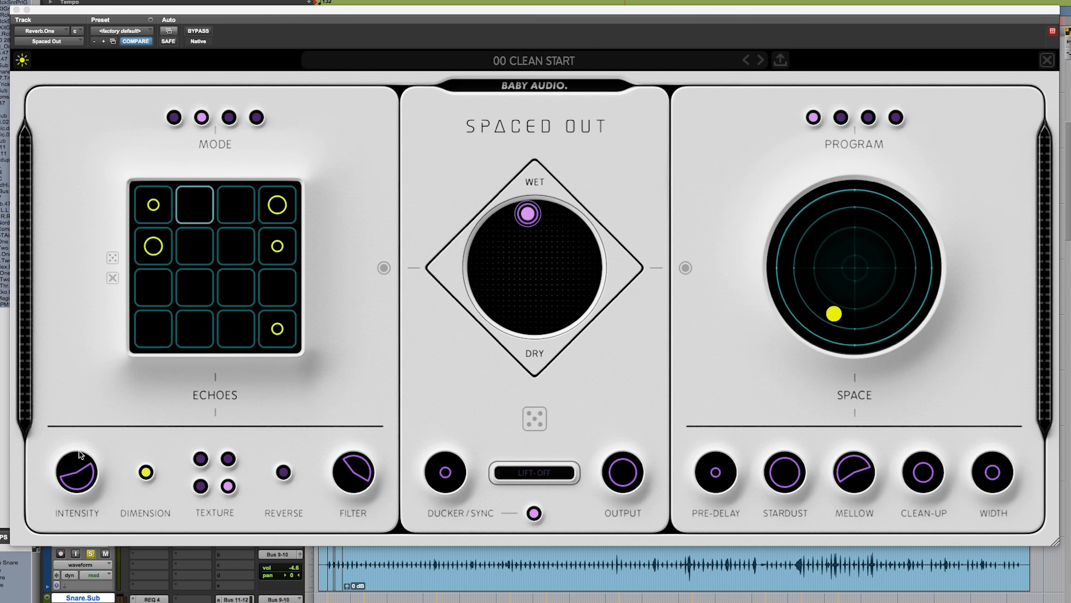
Step: Raise the echo Intensity control's sustain to 100 in stages while the snare plays
mouse_move(78, 480)
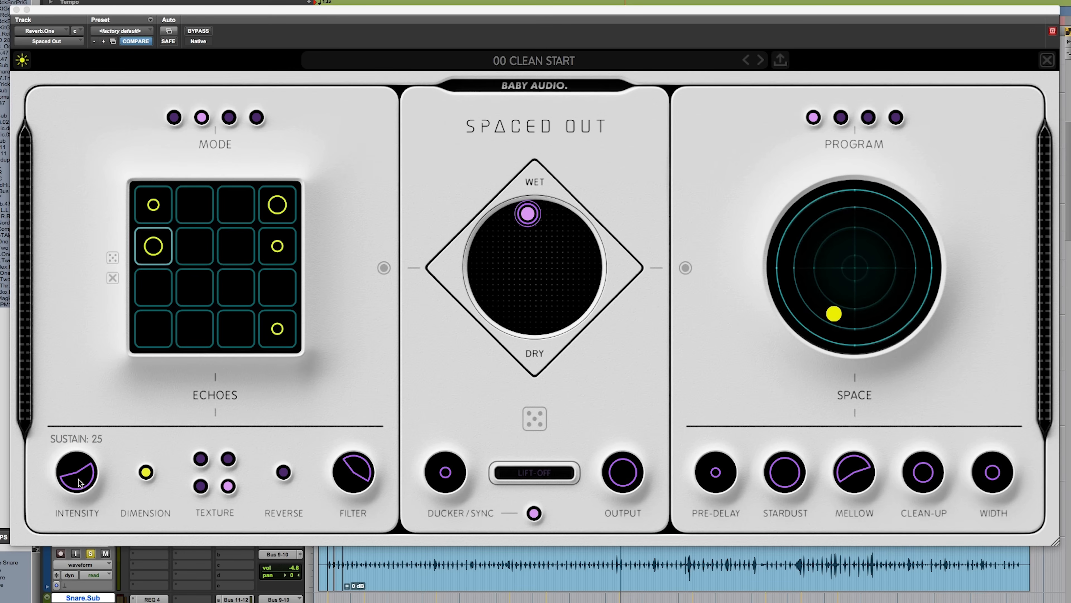
mouse_move(81, 475)
mouse_down()
mouse_move(76, 458)
mouse_move(79, 470)
mouse_up()
drag(101, 398, 109, 482)
drag(69, 428, 77, 394)
key(space)
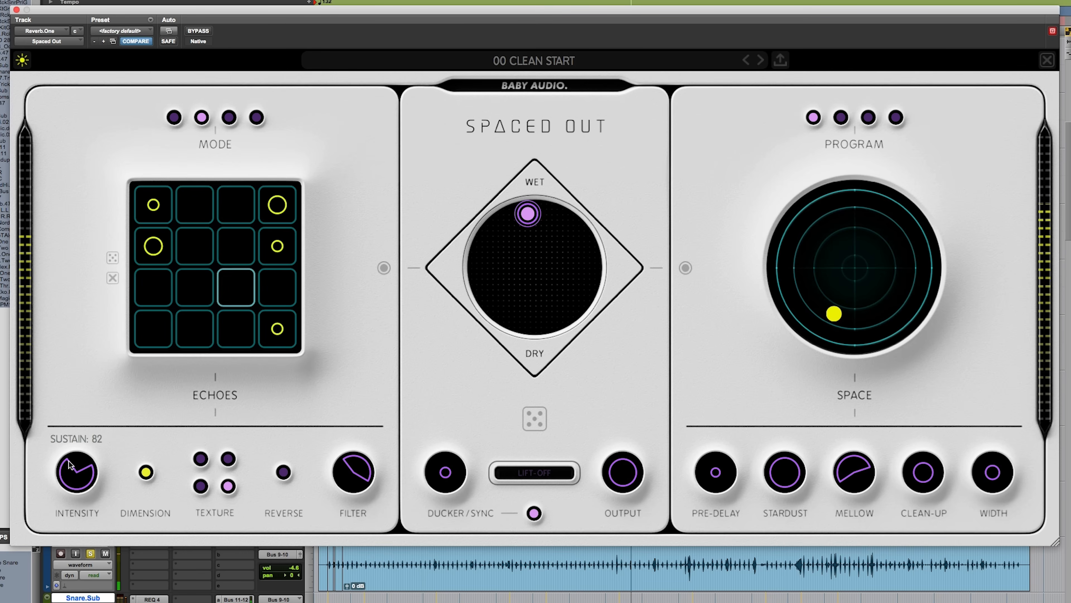
drag(68, 461, 73, 446)
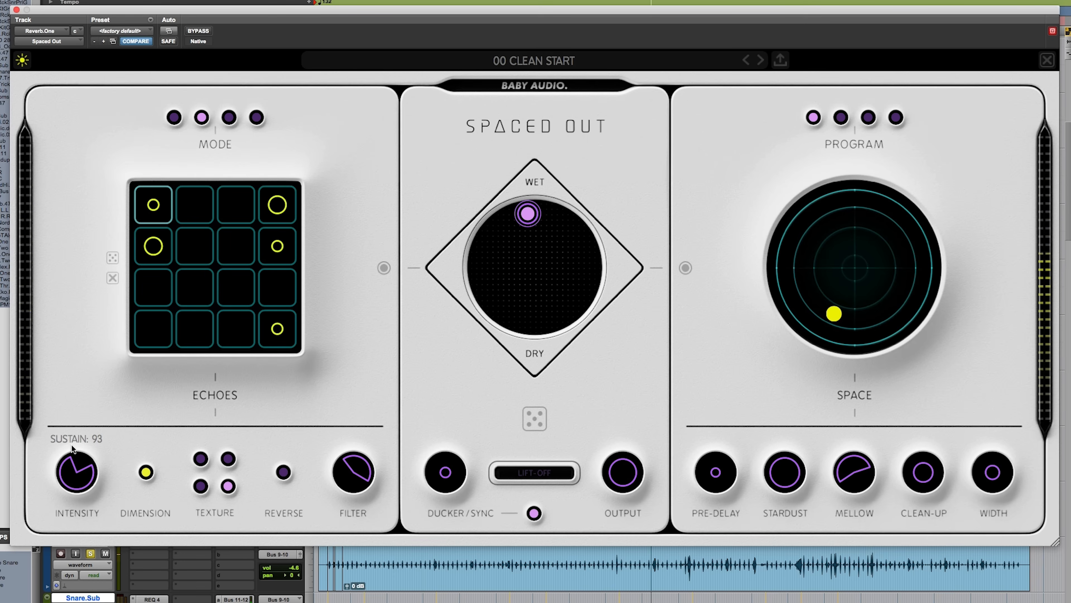
drag(72, 446, 74, 439)
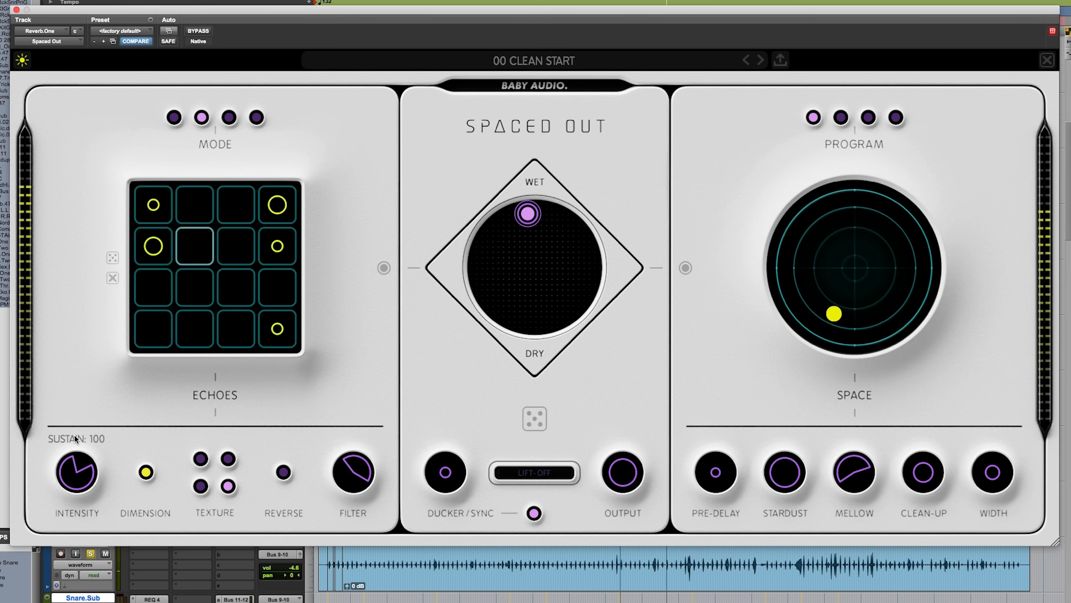
Step: Set the echo Intensity control's feedback to 100, and sweep its sustain up to 85 and back down to 0
drag(73, 434, 56, 483)
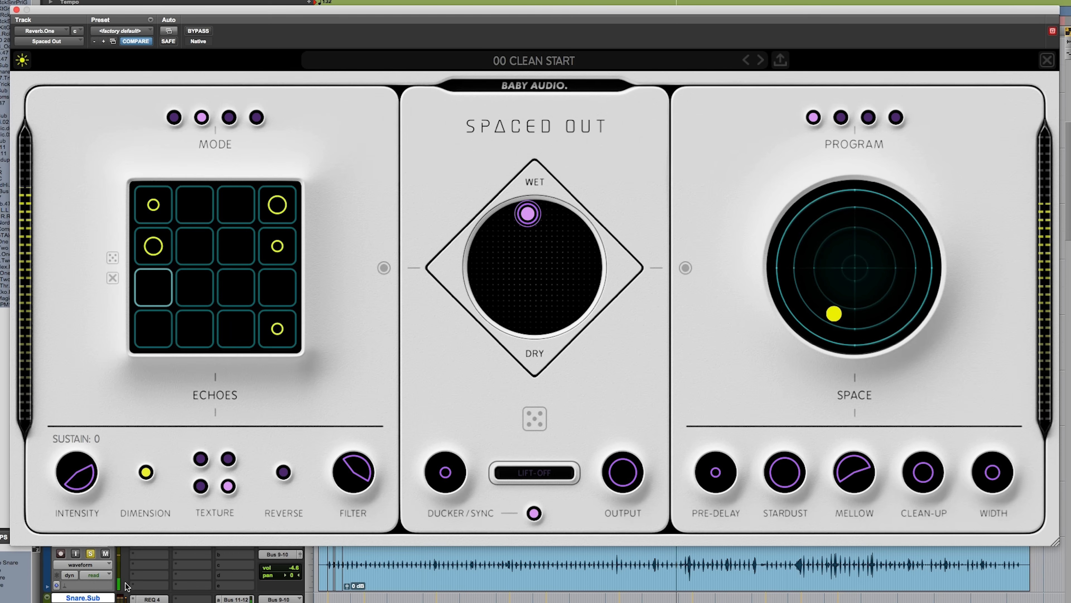
drag(120, 559, 43, 375)
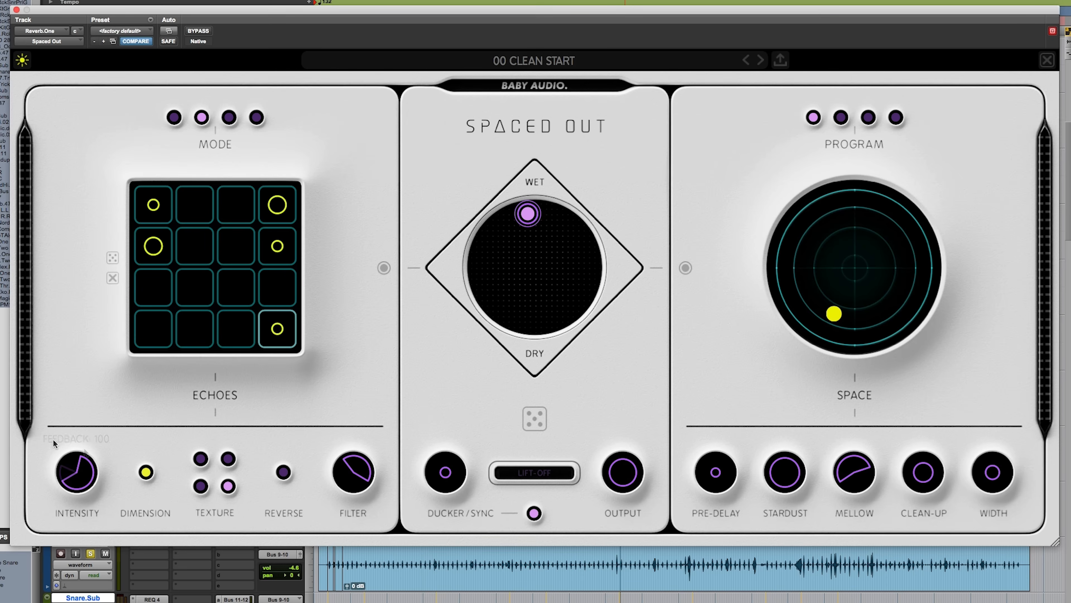
mouse_move(86, 434)
mouse_down()
mouse_move(91, 486)
mouse_move(66, 452)
mouse_move(67, 462)
mouse_move(87, 460)
mouse_move(98, 512)
mouse_move(75, 439)
mouse_up()
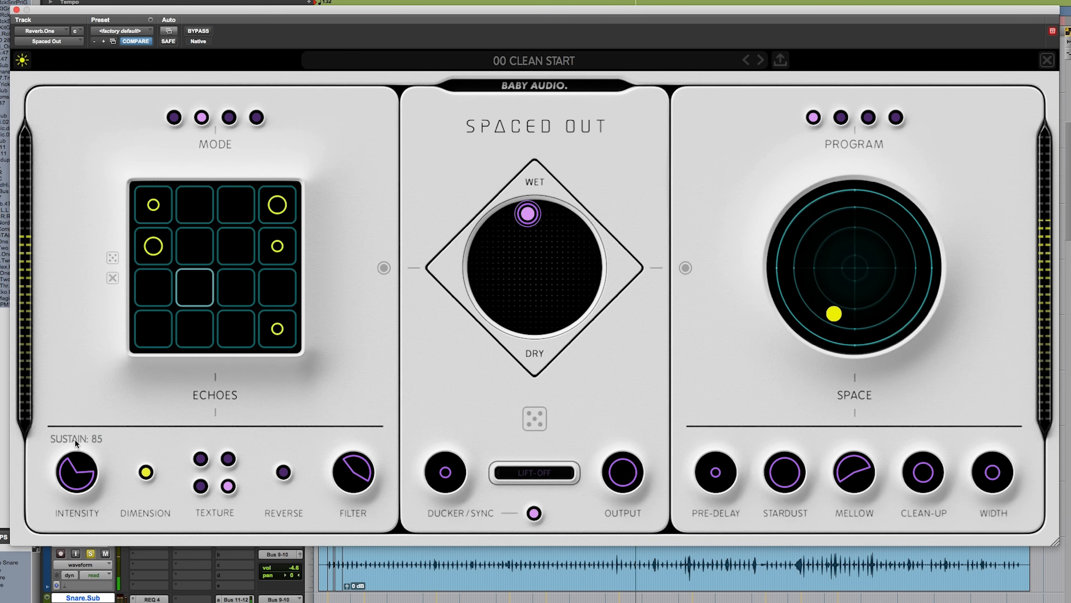
drag(75, 439, 77, 560)
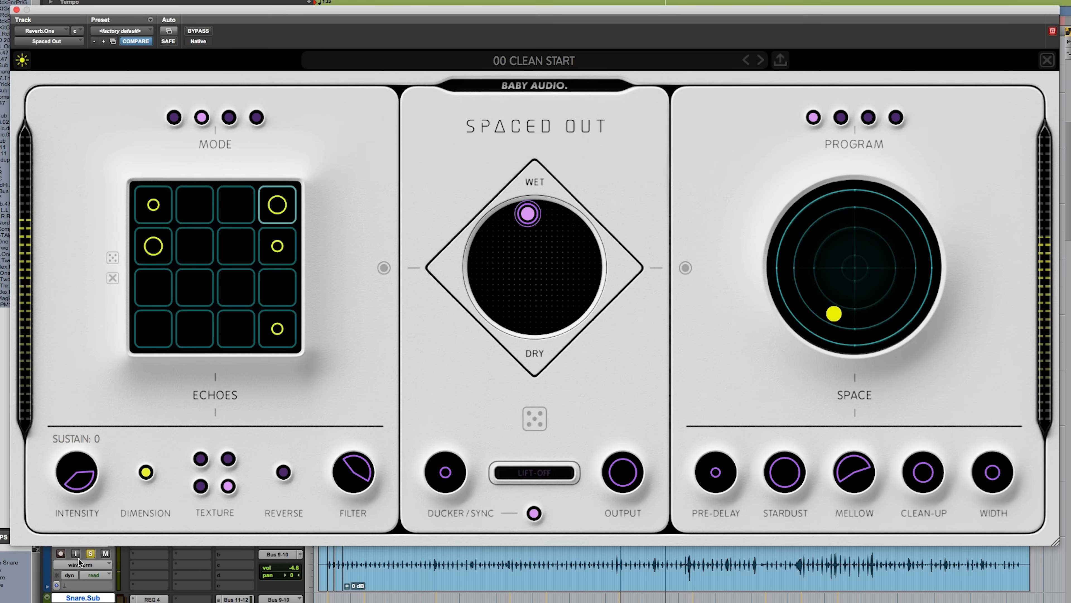
Step: Lower the feedback of the echo Intensity control and switch the echoes' Dimension effect off
drag(65, 493, 66, 561)
drag(85, 473, 100, 492)
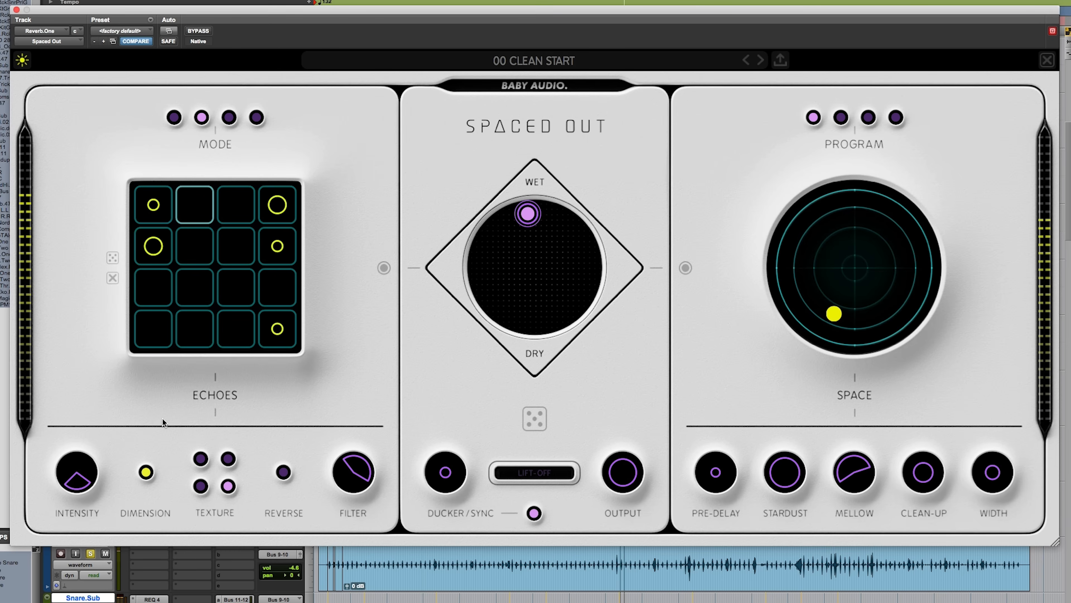
click(147, 472)
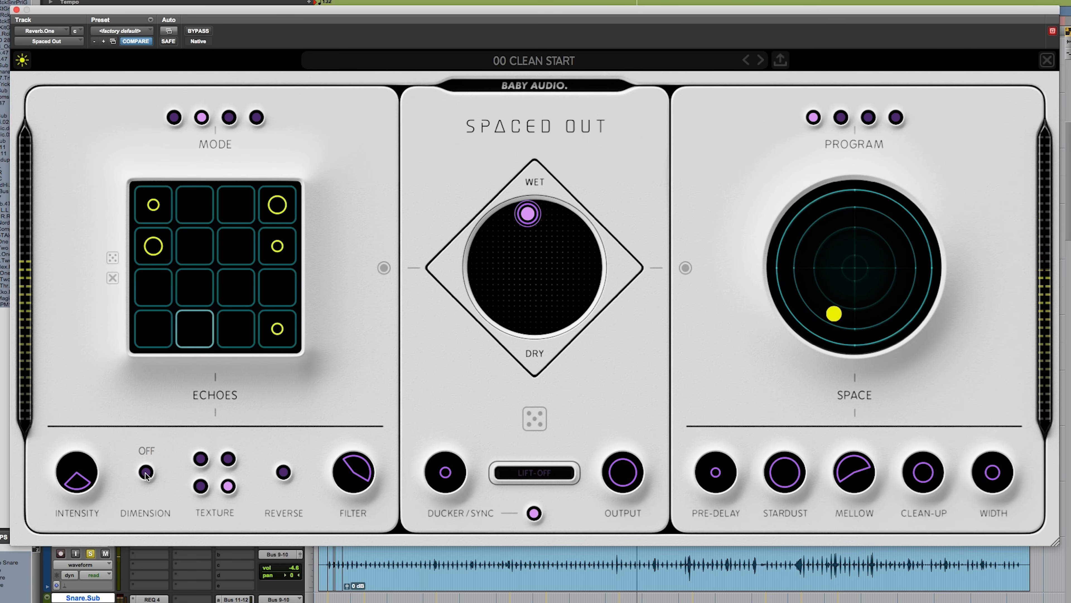
Step: Switch the echoes' Dimension effect back on and move the mix pad fully to the echoes side
click(145, 472)
drag(528, 213, 451, 267)
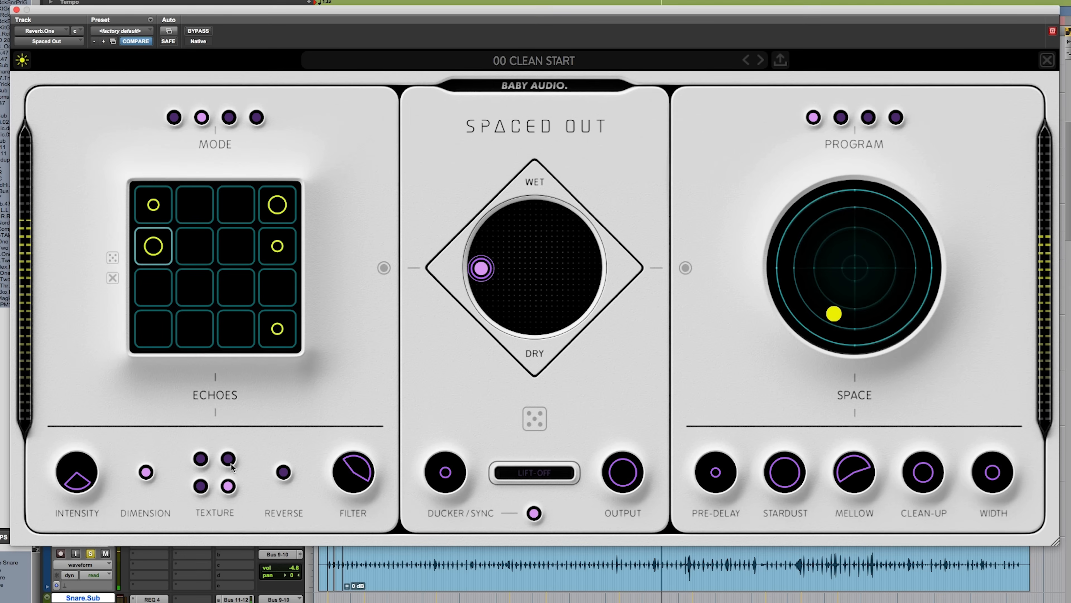
Step: Set the echoes' texture to Clean and cycle their Dimension effect through Motion and back to its starting setting
click(200, 459)
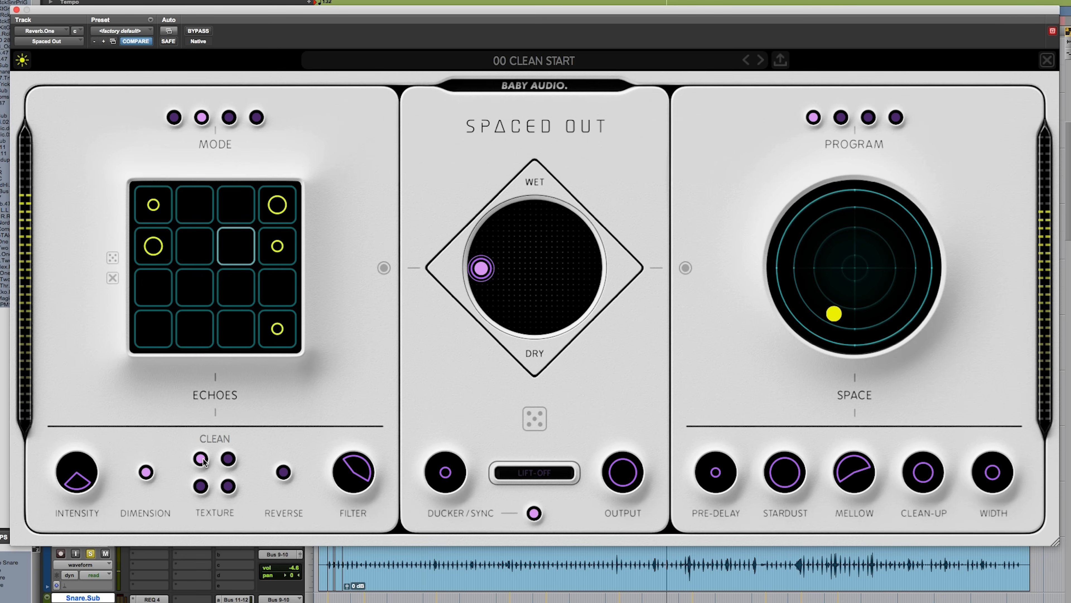
click(146, 472)
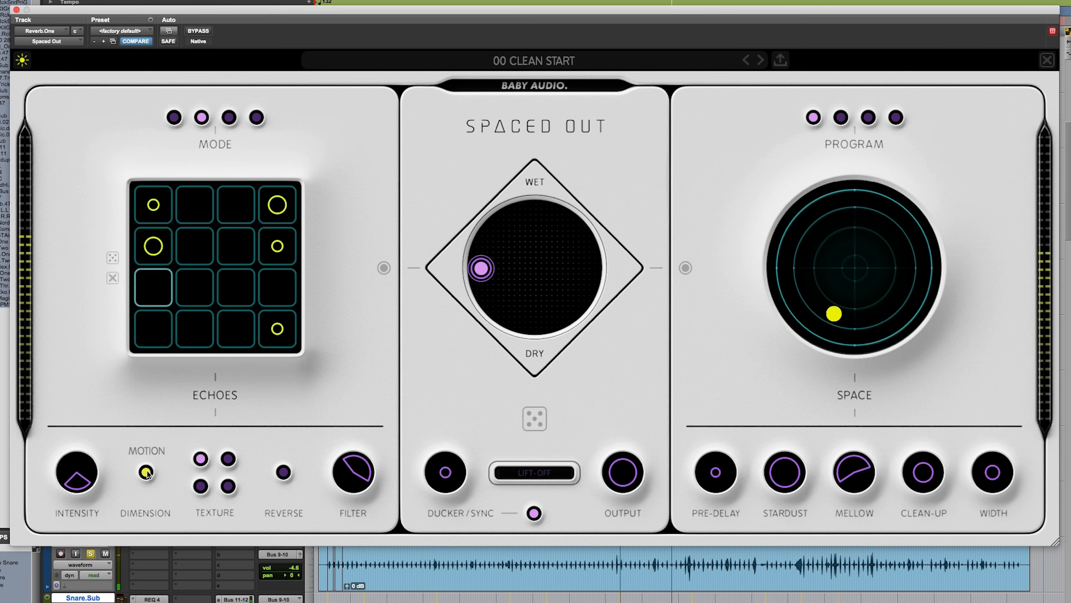
click(146, 472)
click(146, 472)
Step: Raise the echo Intensity control's sustain to 37 and increase its feedback
drag(67, 478, 63, 442)
drag(80, 487, 96, 393)
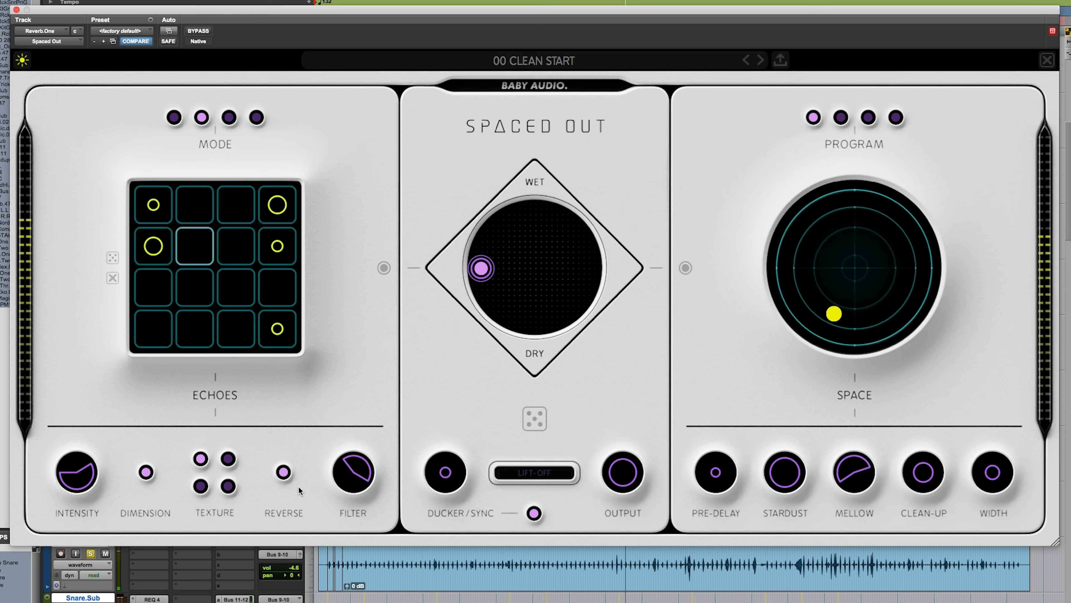
Step: Take the snare track out of solo, and sweep the echo Filter's high-pass cutoff up to 421 and back down to about 109
click(91, 554)
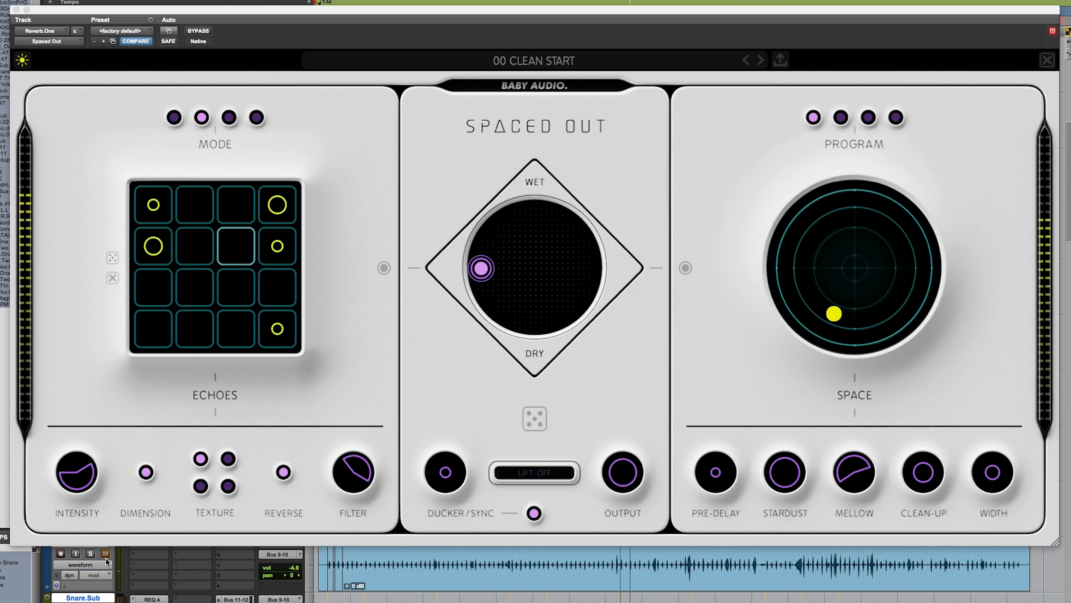
mouse_move(337, 457)
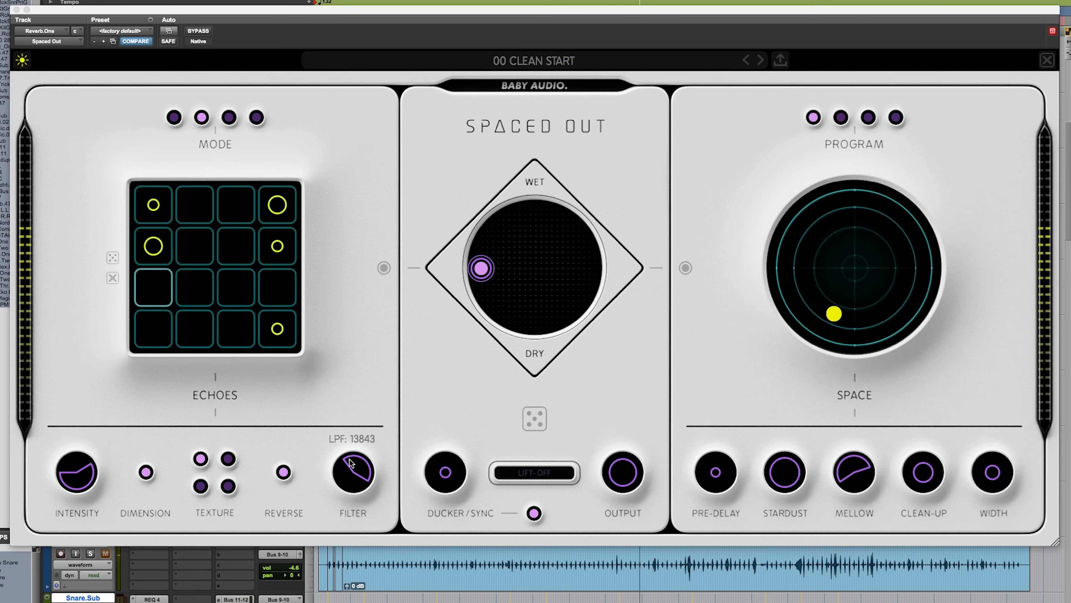
mouse_move(343, 461)
mouse_down()
mouse_move(328, 509)
mouse_move(343, 461)
mouse_up()
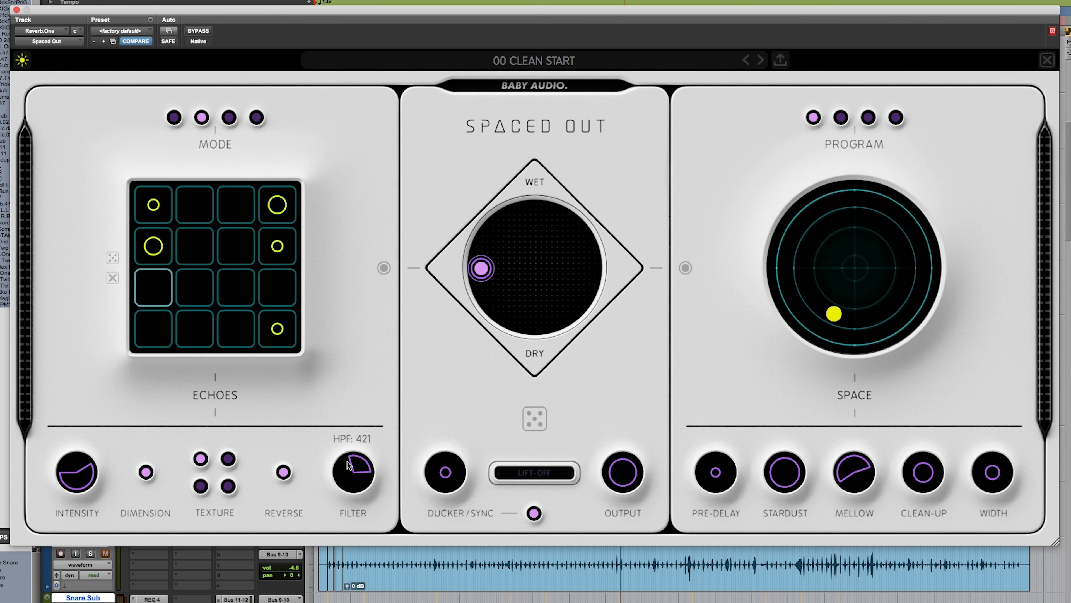
mouse_move(368, 471)
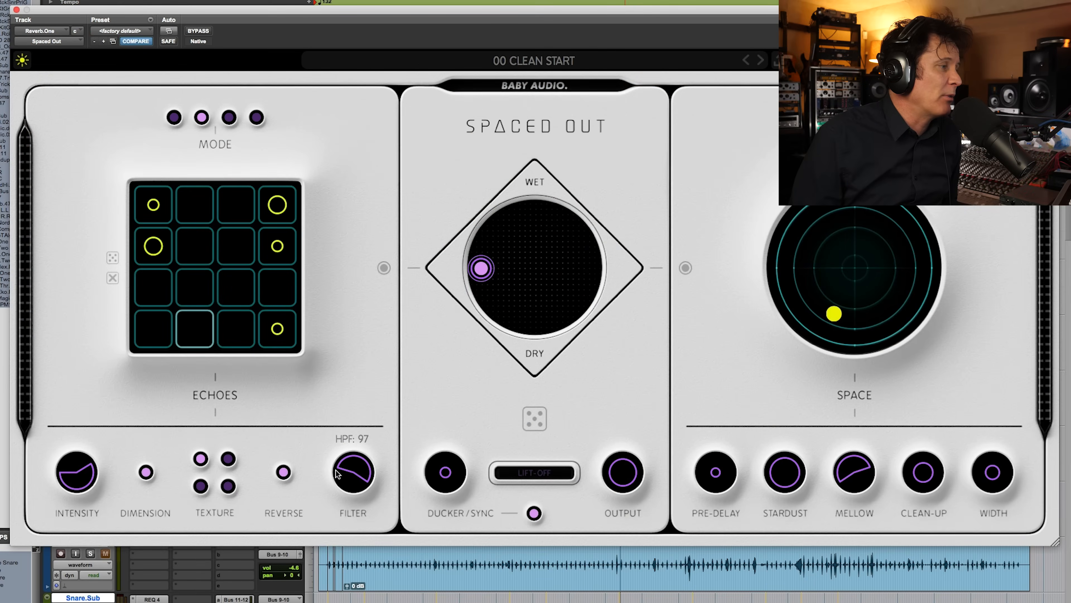
drag(338, 473, 365, 486)
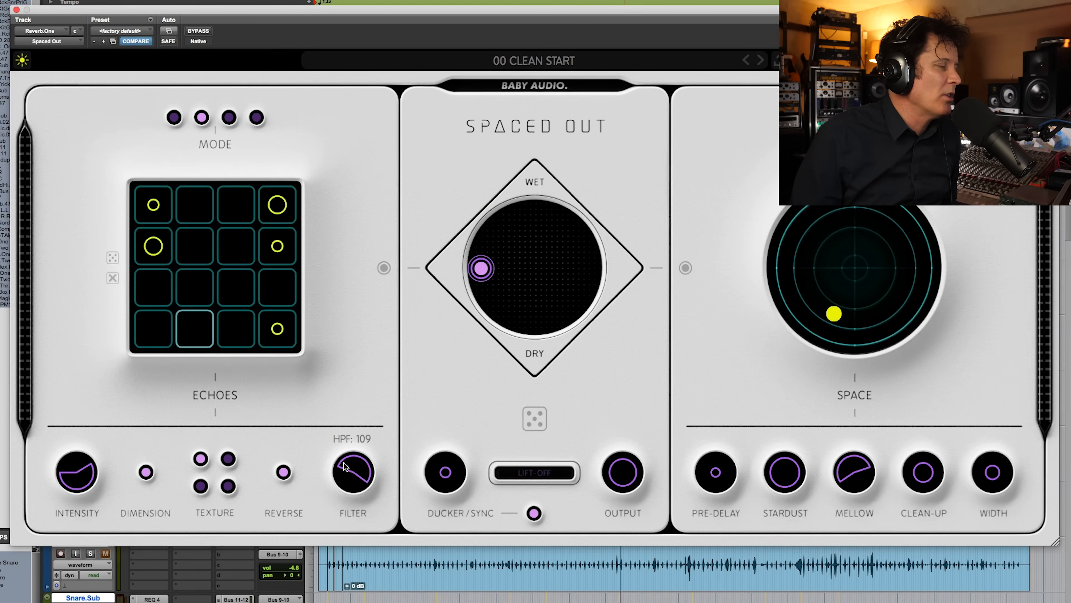
drag(342, 470, 350, 467)
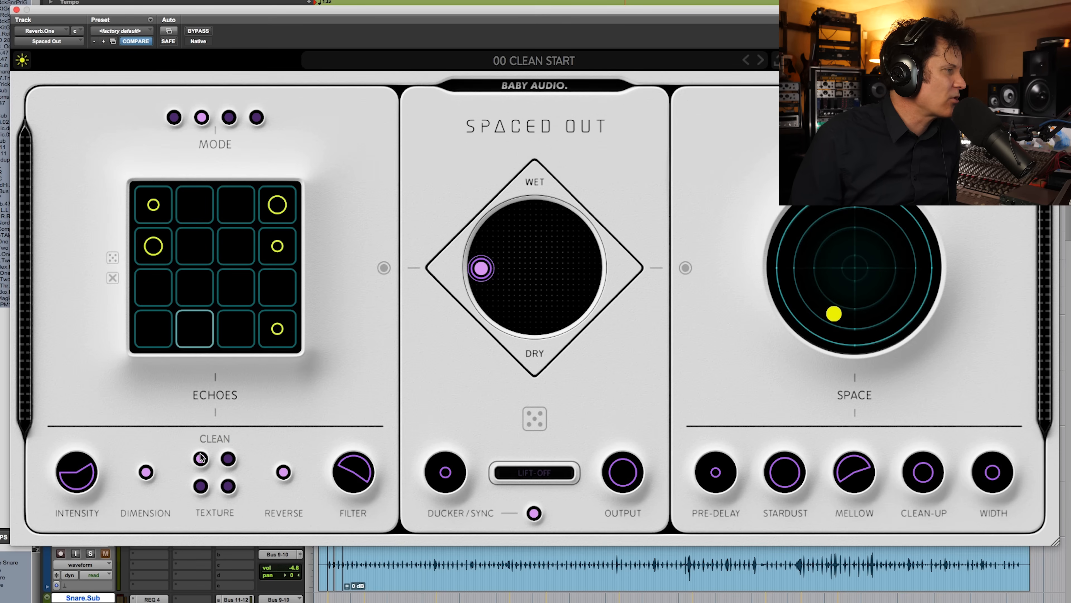
Step: Audition the Wonky Tape, LoFi and Hazy textures on the echoes, with Reverse switched off
click(228, 458)
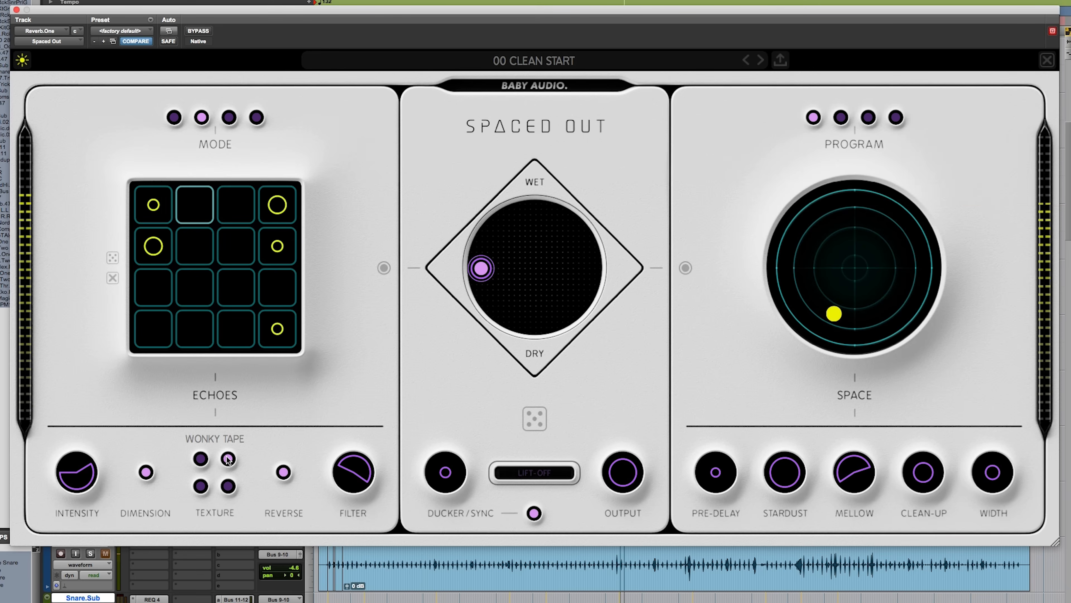
click(284, 474)
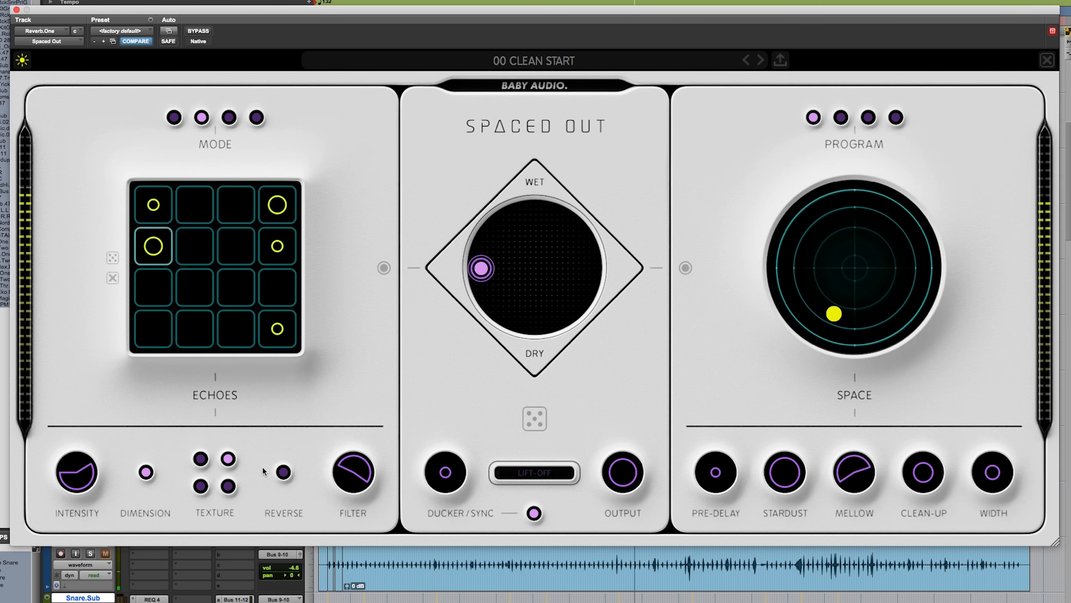
click(201, 486)
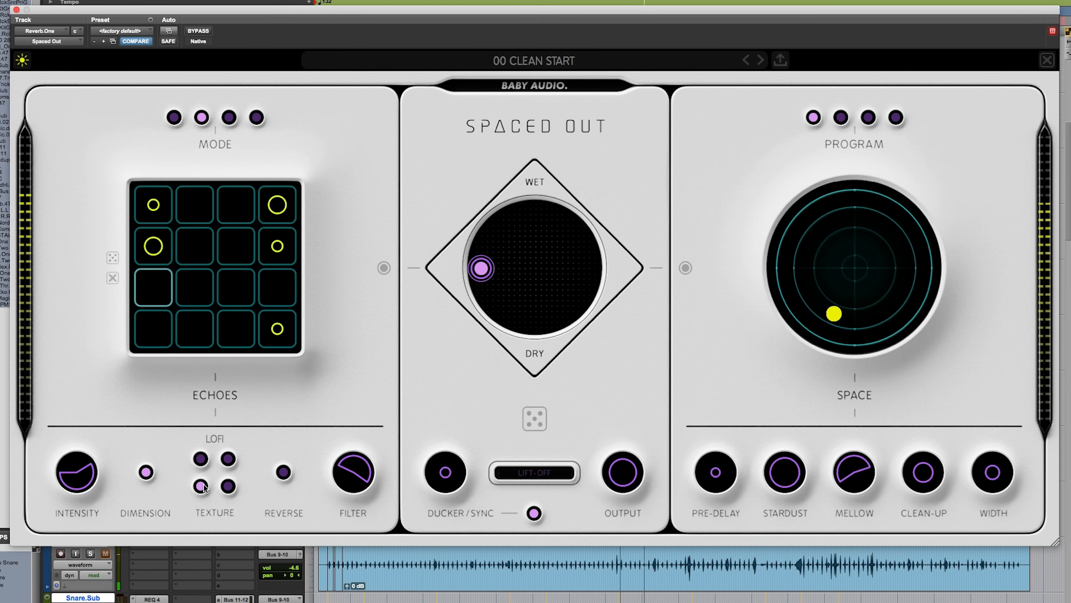
click(228, 486)
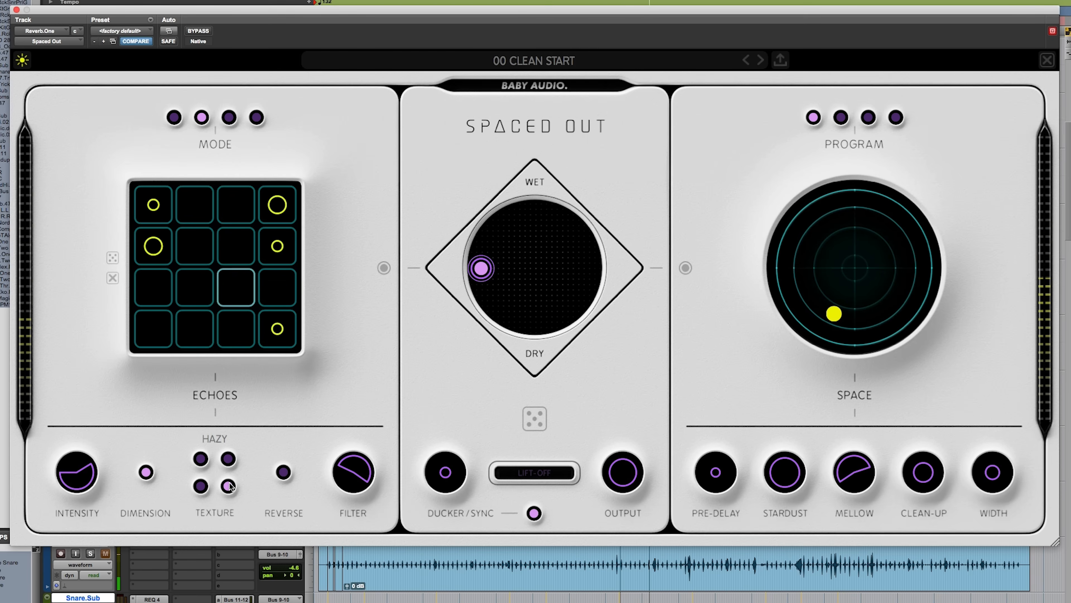
Step: Raise the echo Intensity control's sustain to 55 and its feedback to 74
mouse_move(61, 480)
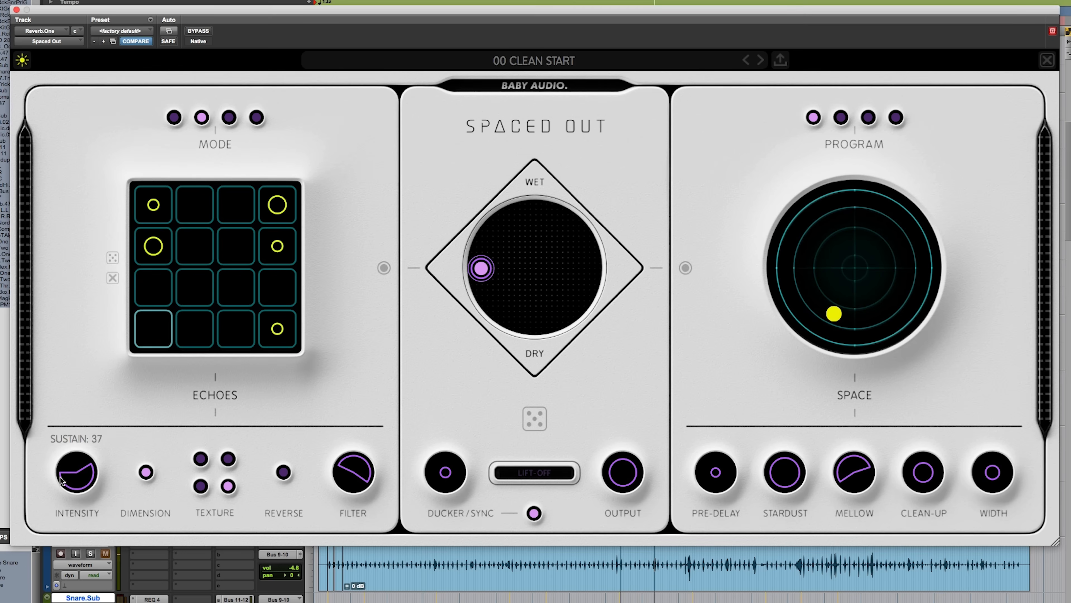
mouse_move(59, 465)
mouse_down()
mouse_move(83, 455)
mouse_move(67, 458)
mouse_up()
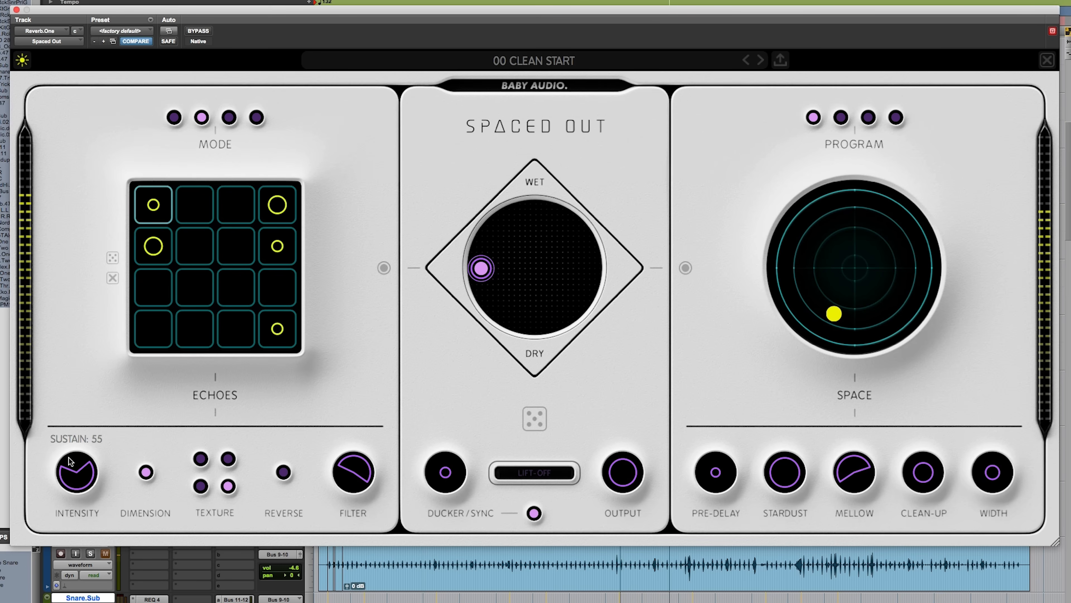
drag(82, 462, 82, 459)
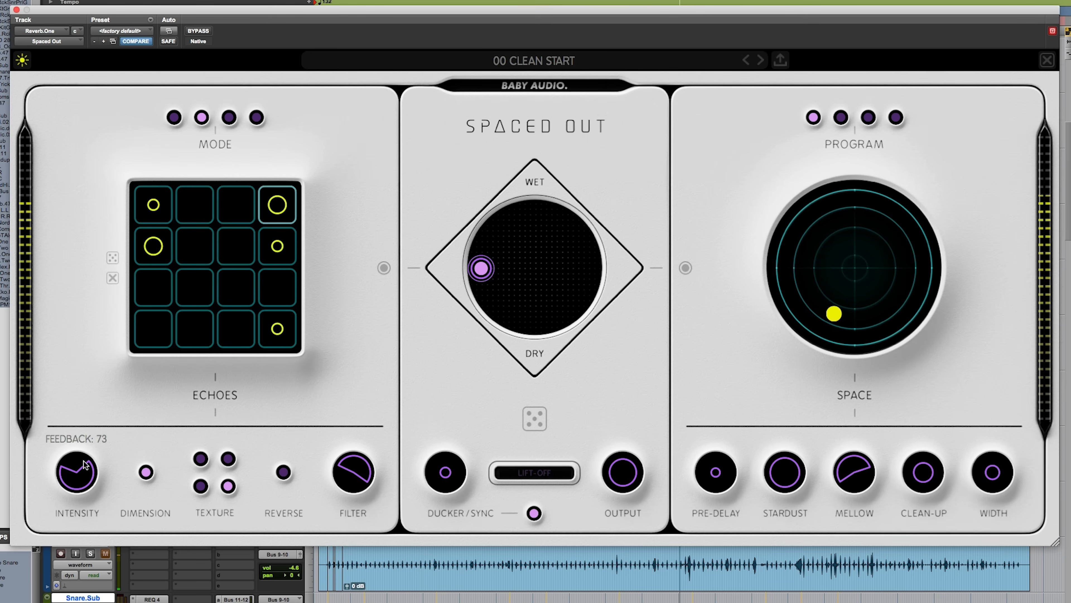
drag(73, 471, 72, 468)
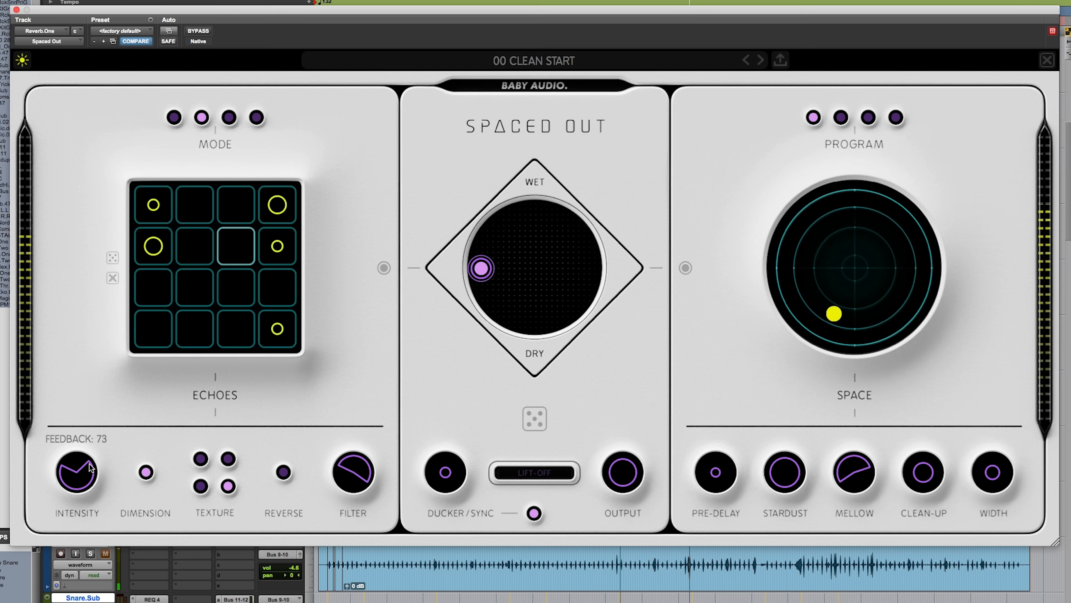
drag(89, 462, 88, 461)
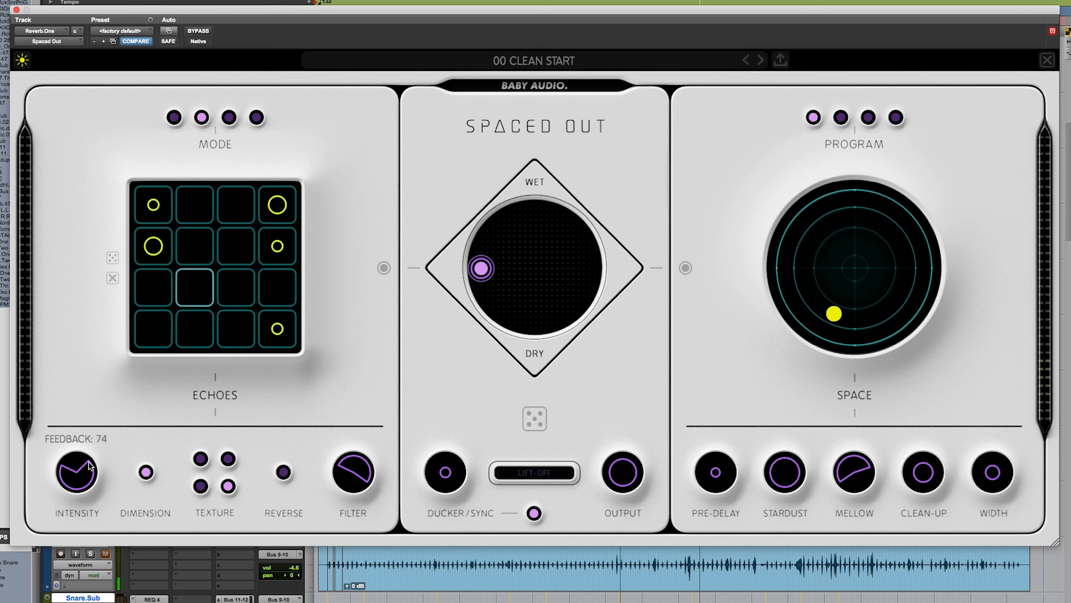
Step: Return the echoes' texture to Clean and fill the echo grid's first row with four equally loud echoes
click(201, 458)
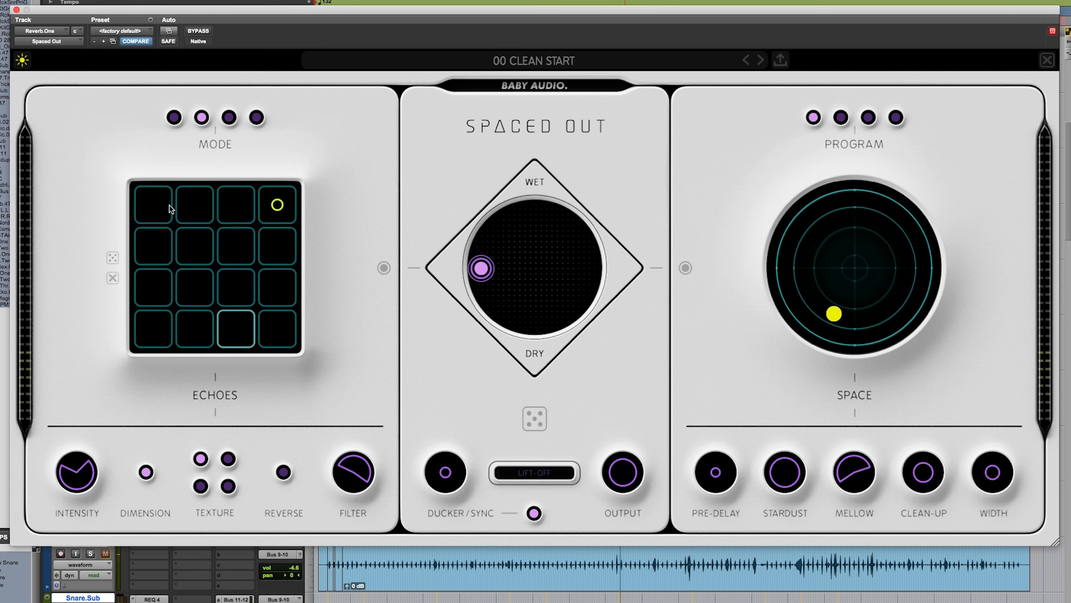
click(196, 205)
click(226, 204)
click(276, 205)
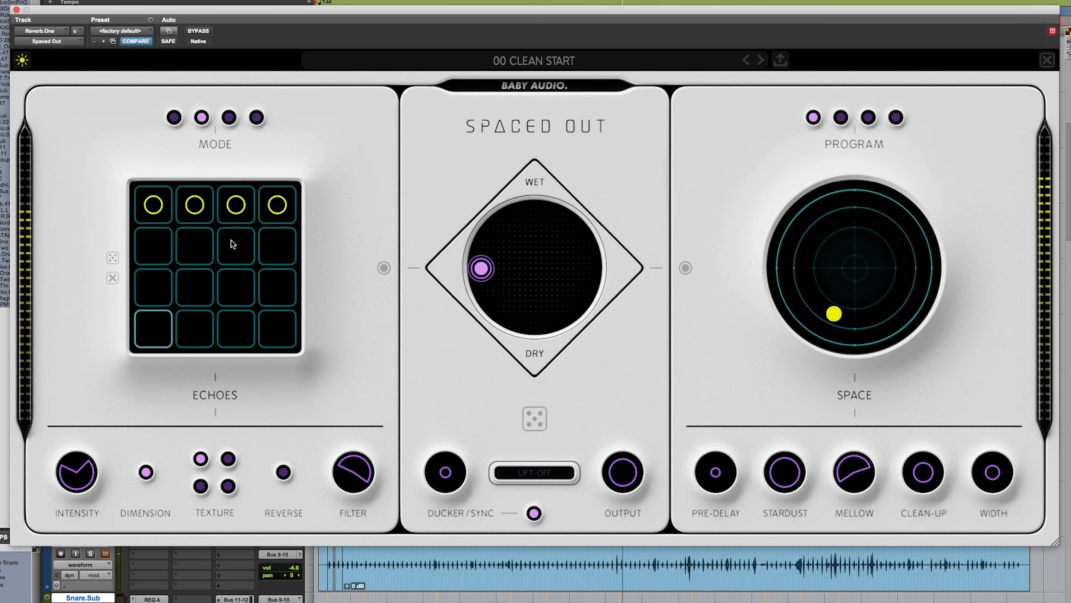
Step: Reduce the two middle echoes in the grid's first row to a smaller size, and remove both
click(198, 208)
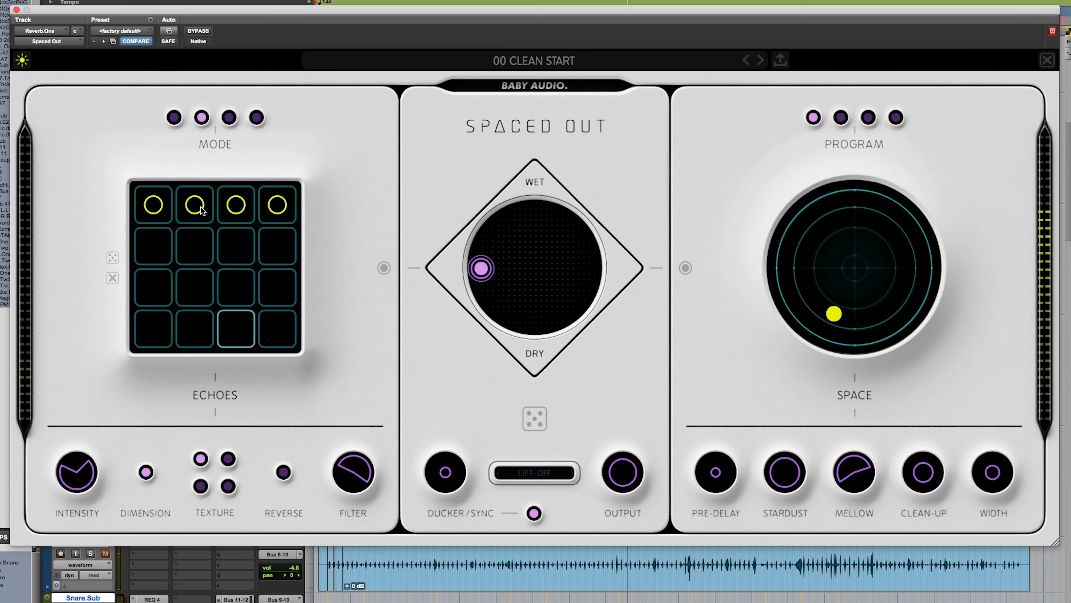
click(239, 208)
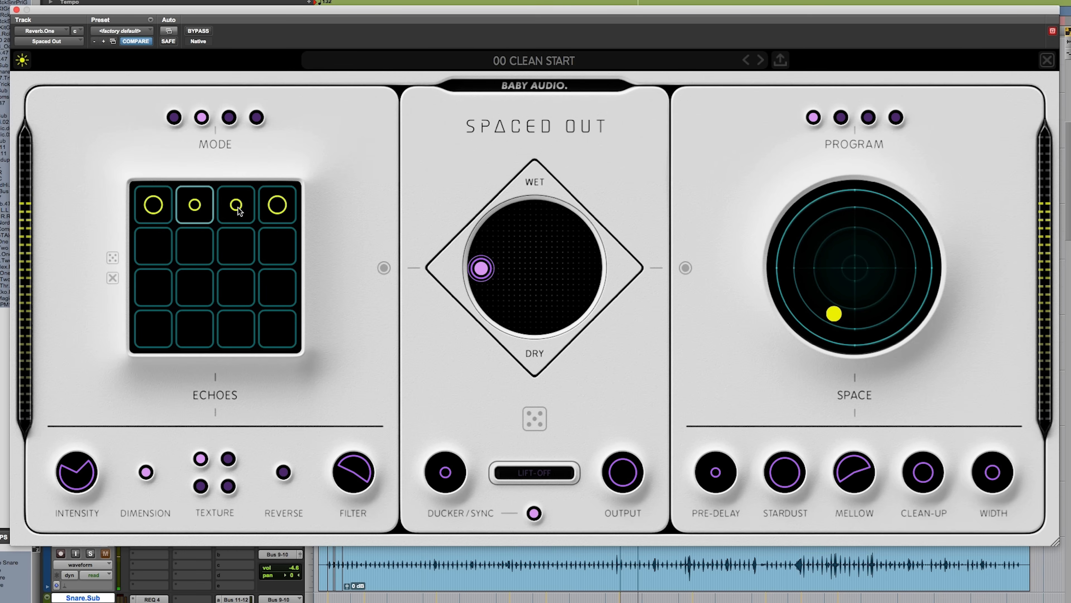
click(238, 207)
click(203, 206)
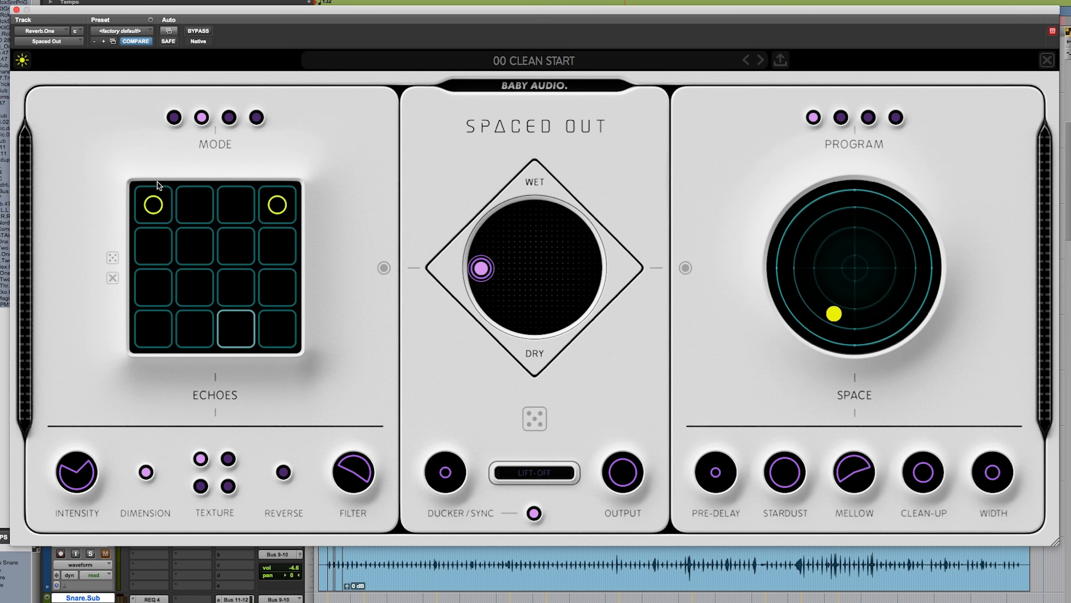
Step: Audition several randomized echo grid patterns, clearing the grid before generating the last one
click(113, 257)
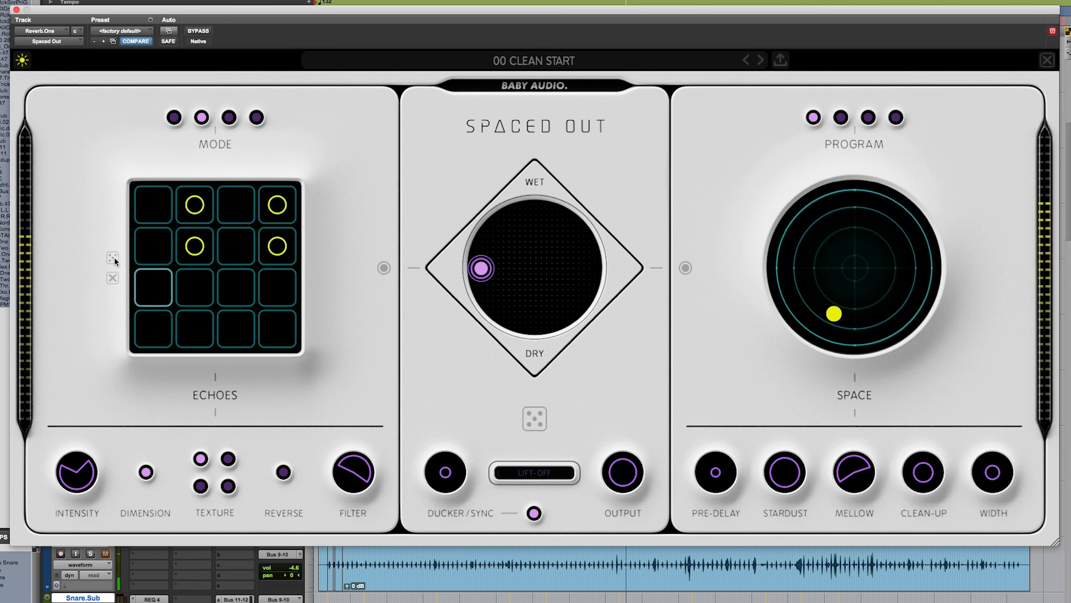
click(113, 257)
click(113, 256)
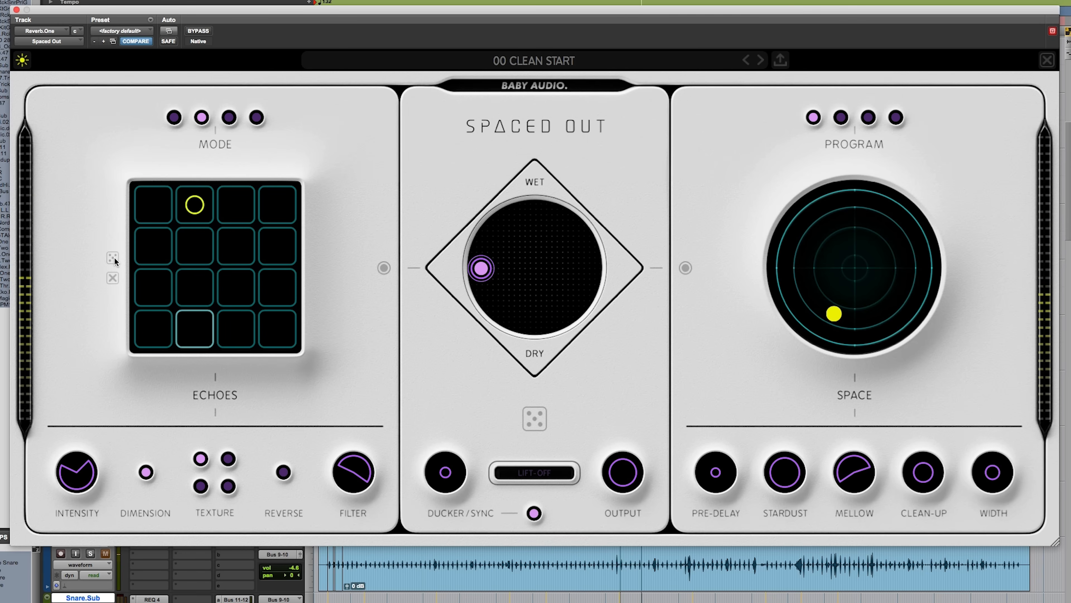
click(113, 257)
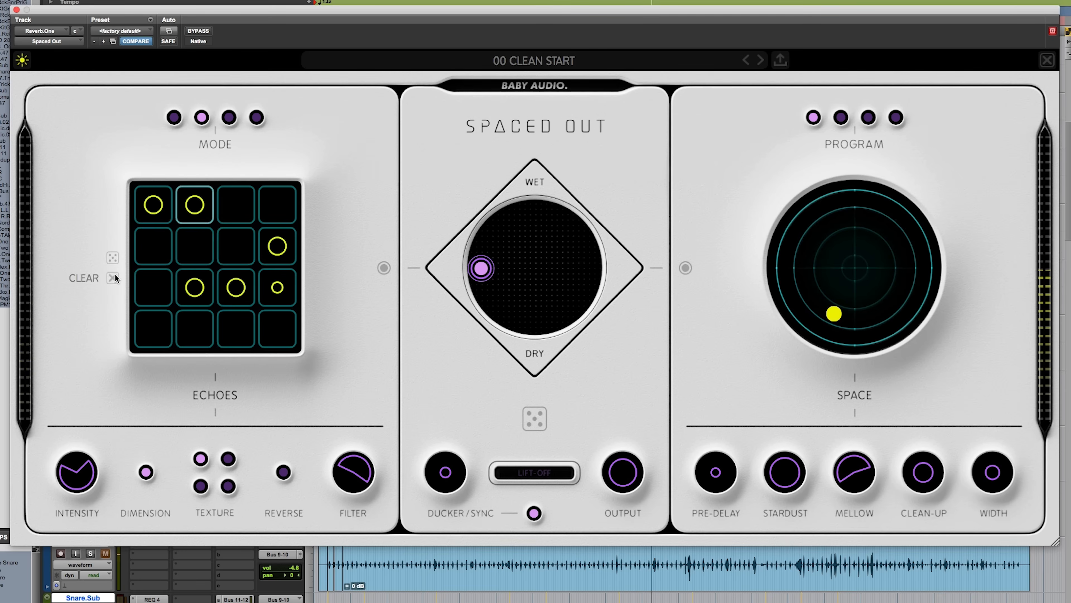
click(114, 276)
click(113, 258)
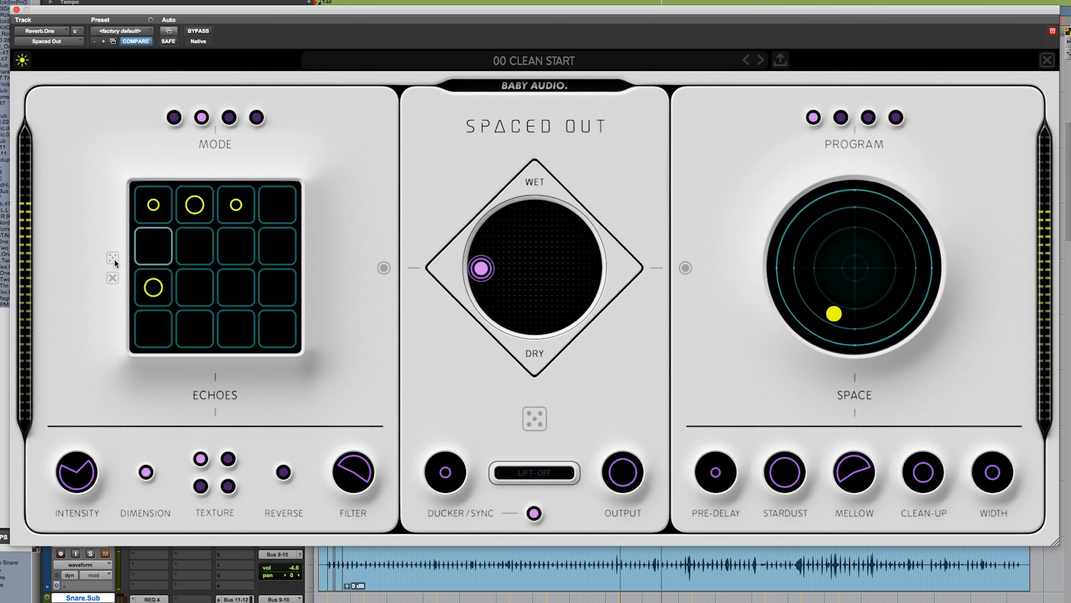
Step: Clear the echo grid, place four echoes along its descending diagonal, and switch Reverse on
click(112, 277)
click(150, 207)
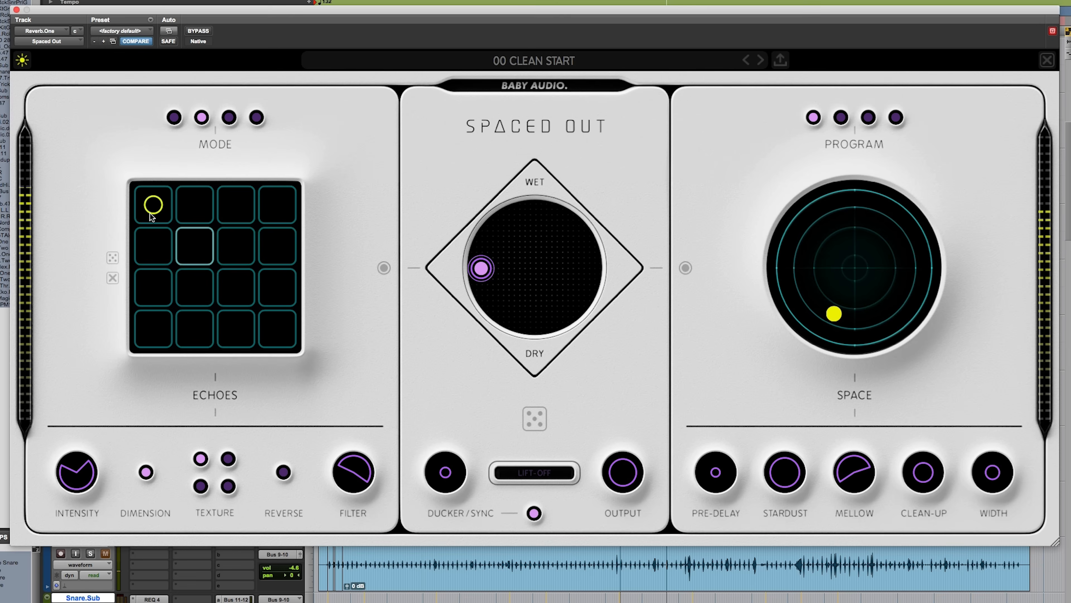
click(204, 246)
click(230, 289)
click(267, 326)
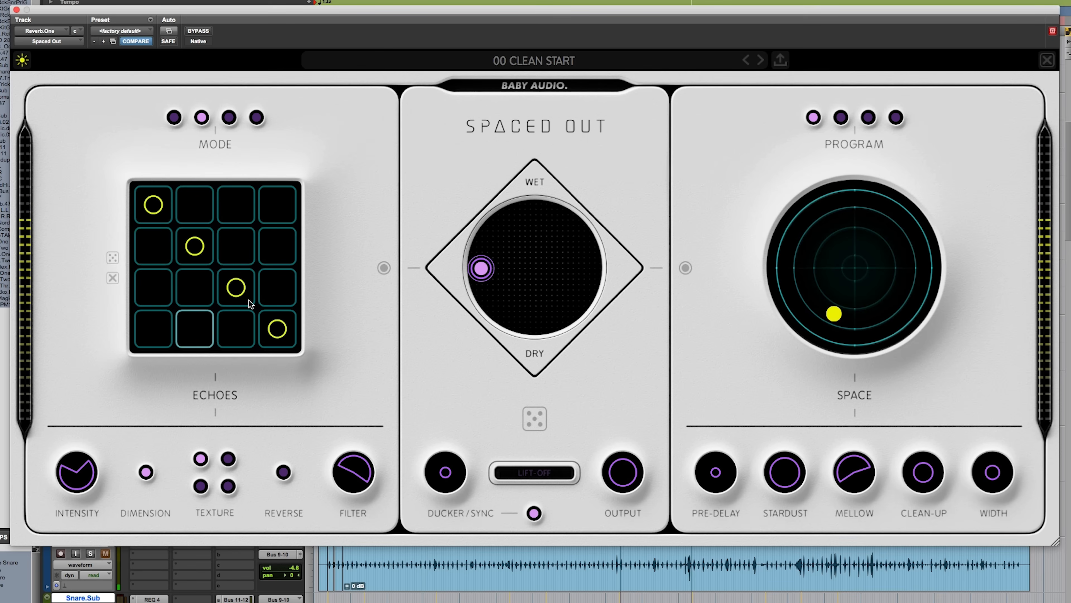
click(291, 474)
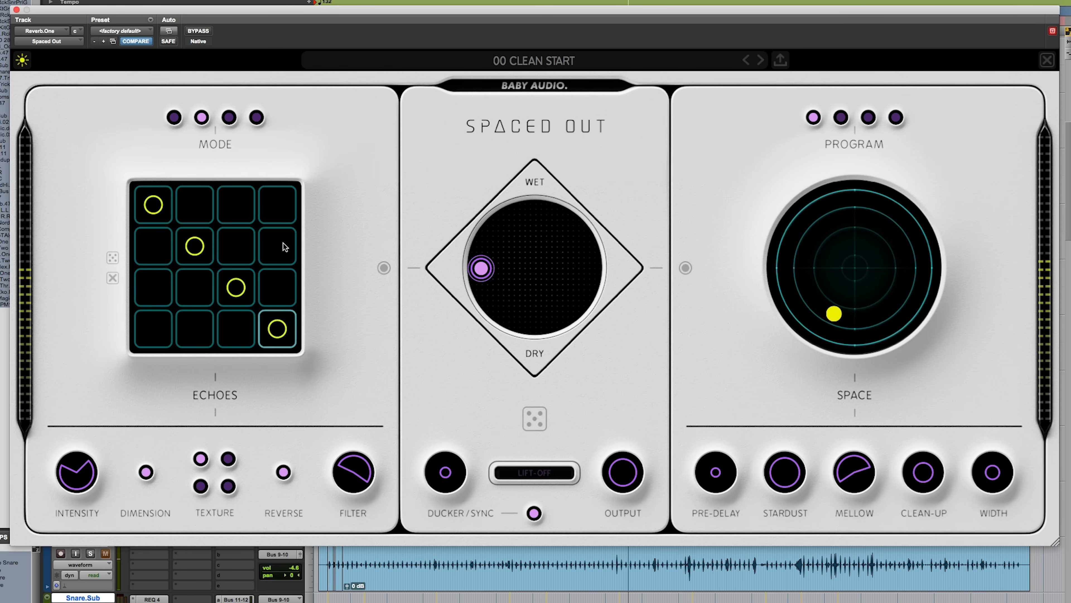
Step: Move the mix pad to the wet space side, and sweep Space from 4% Length, 51% Cosmic to about 92% Length, 33% Lush
drag(481, 268, 692, 265)
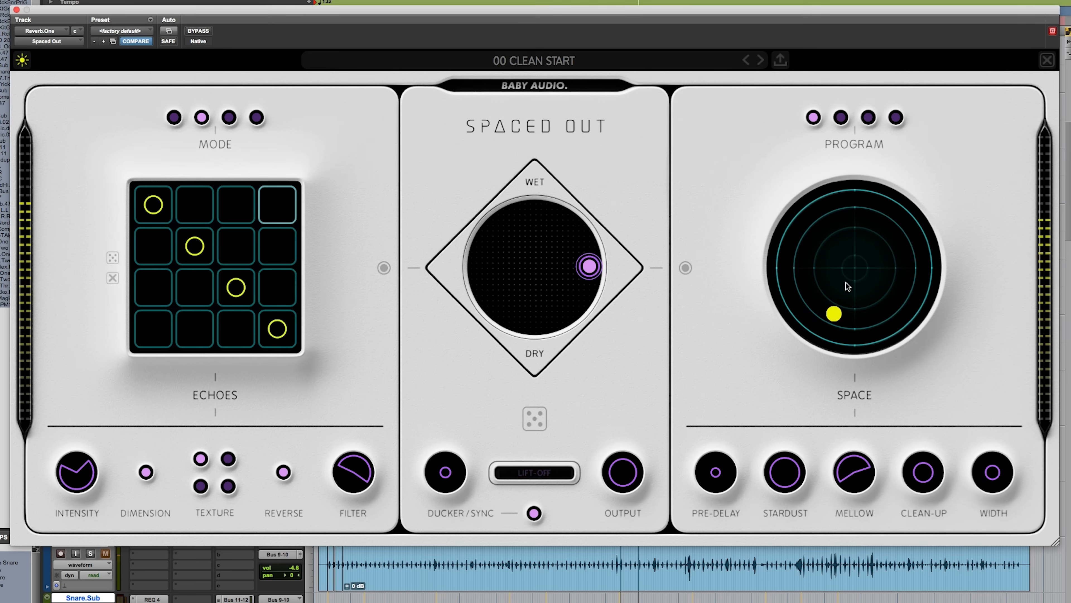
drag(834, 314, 847, 228)
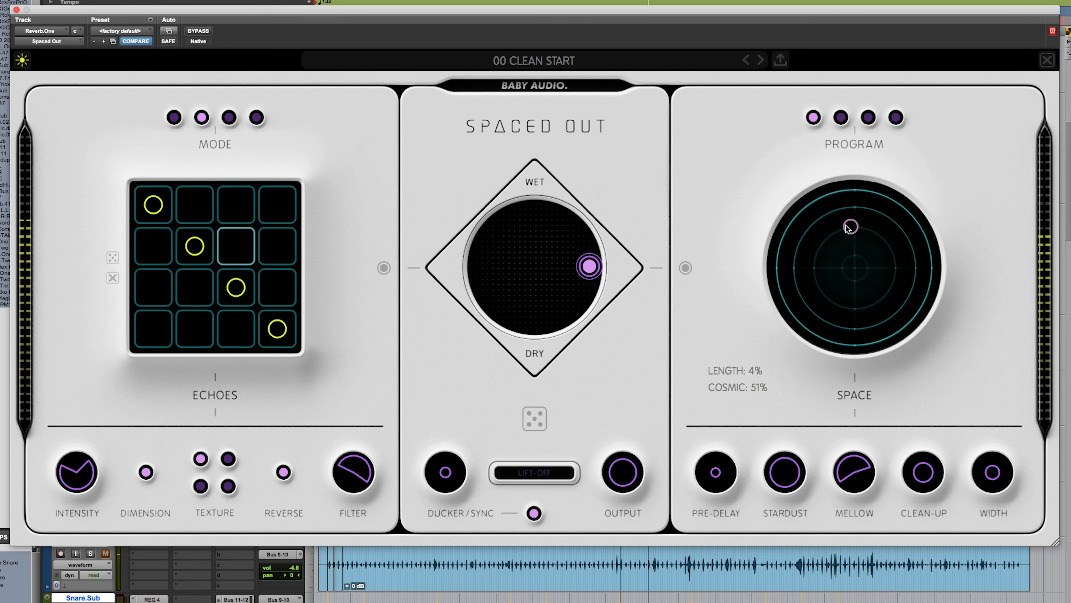
drag(590, 265, 557, 149)
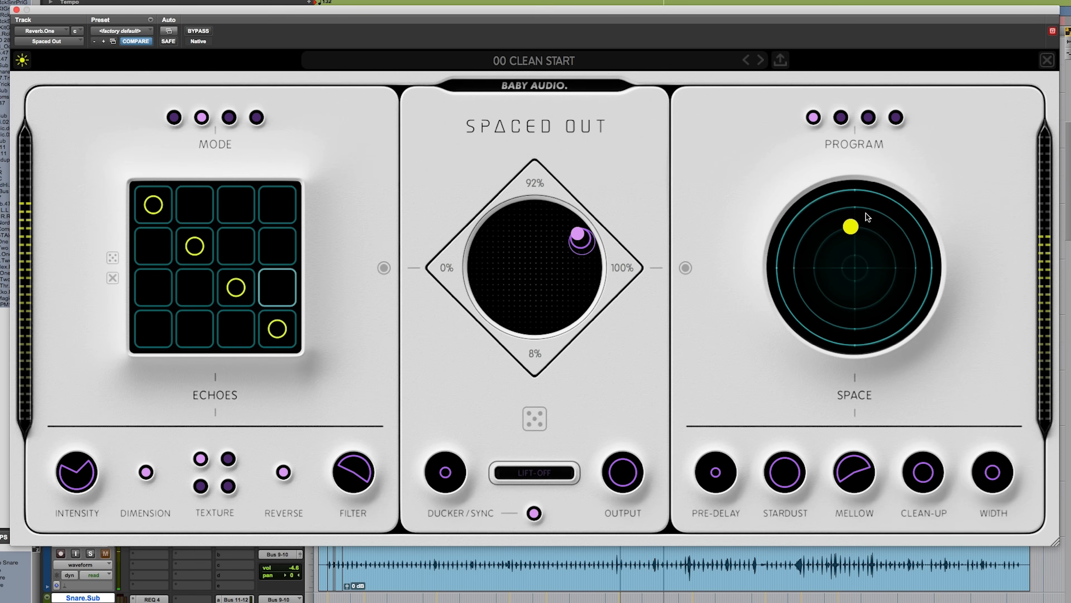
drag(861, 235, 932, 265)
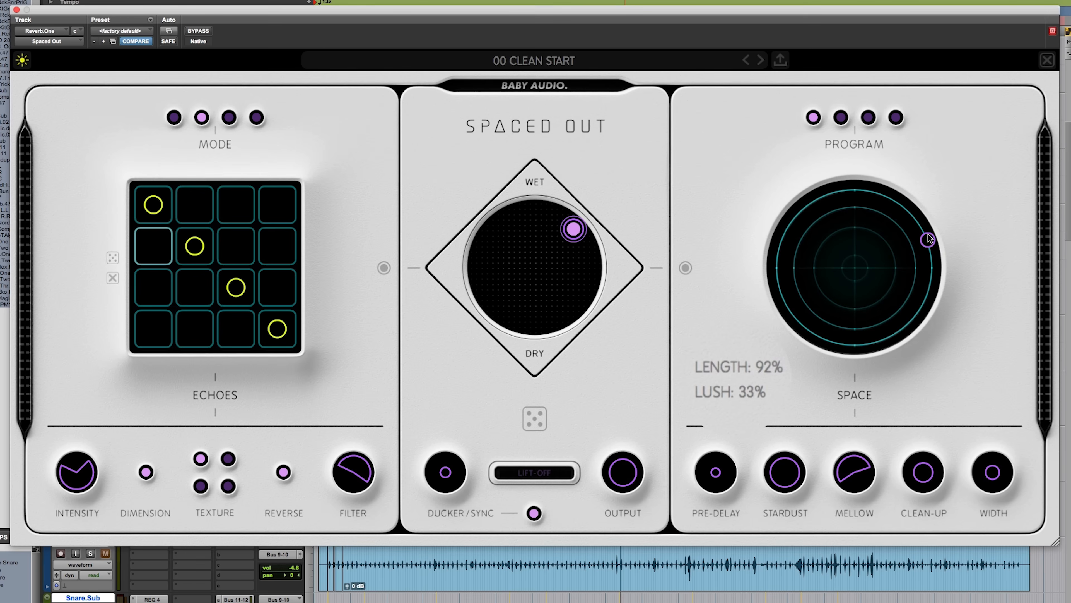
Step: Move the Space point to 100% Length and up around the outer ring, and sweep Stardust down to 13 and back up
drag(929, 264, 931, 261)
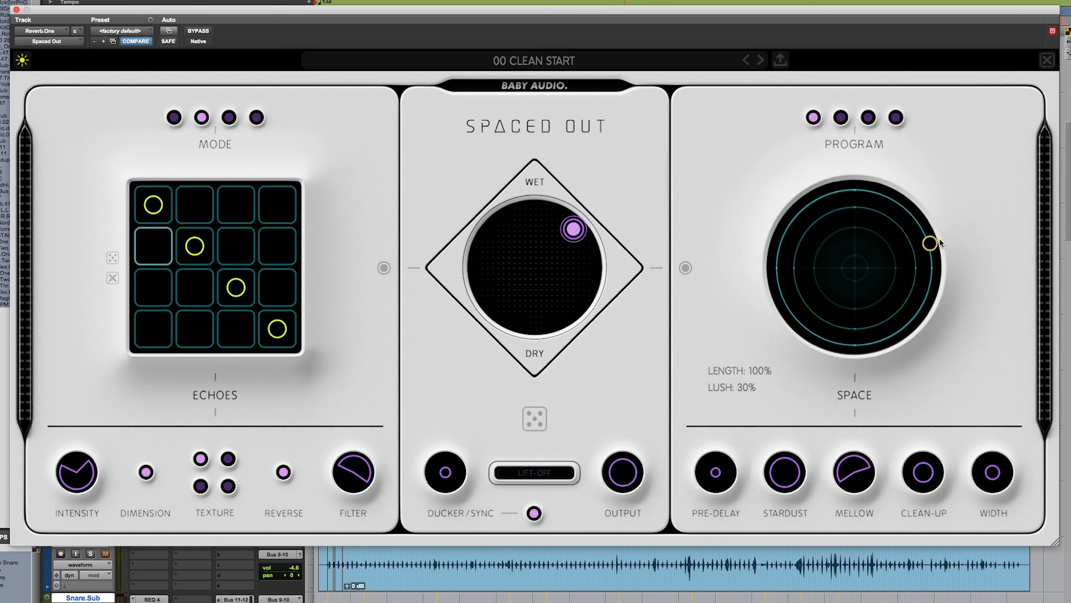
drag(955, 258, 958, 204)
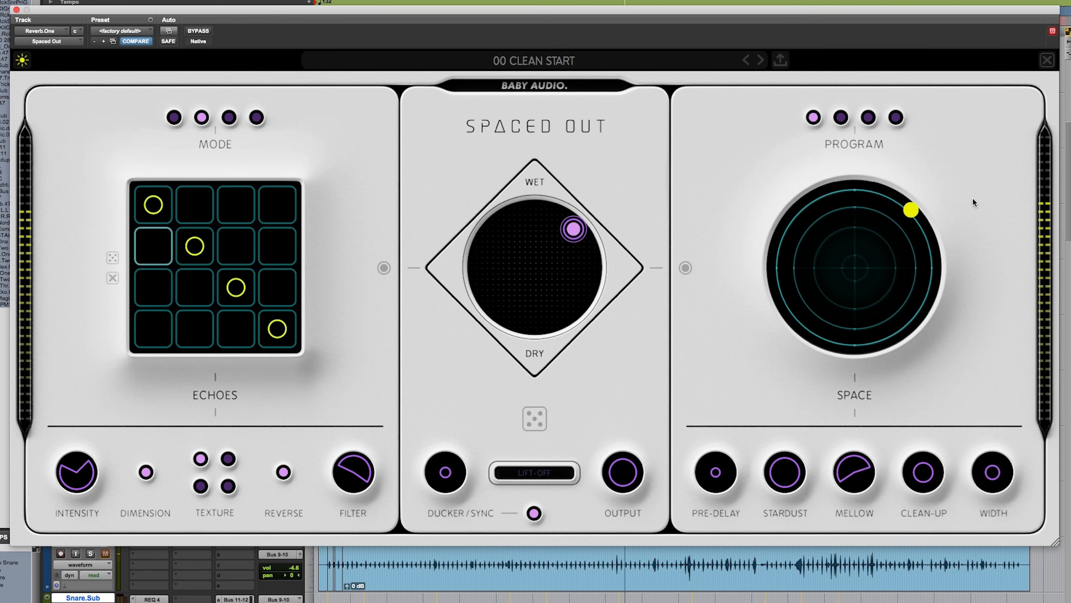
mouse_move(771, 474)
drag(801, 477, 778, 601)
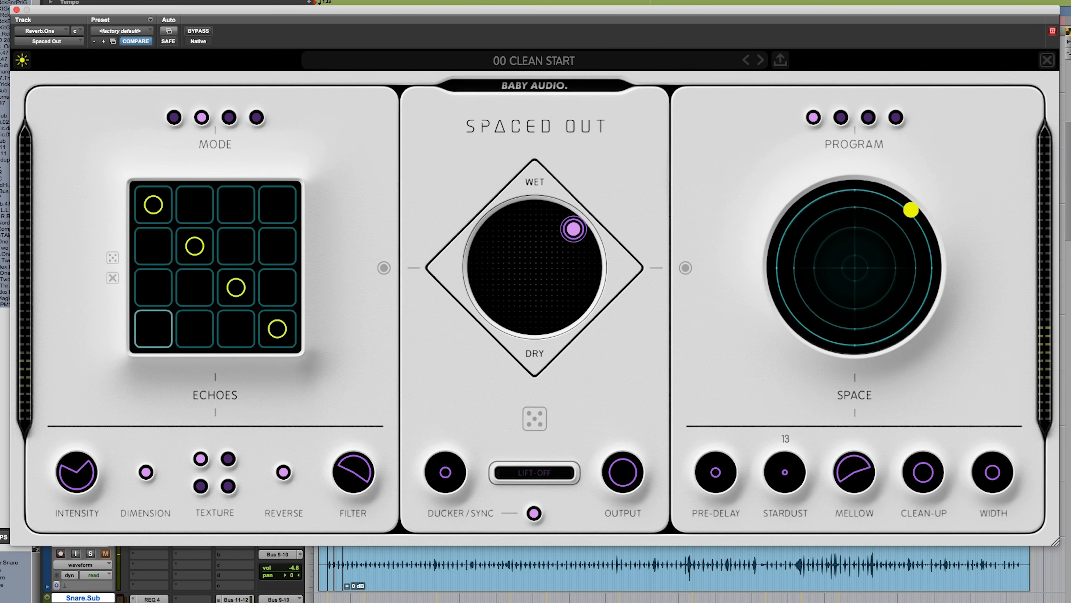
drag(778, 602, 785, 442)
Step: Raise the Space reverb's Pre-Delay and reduce Stardust to 31
drag(716, 469, 715, 411)
mouse_move(865, 469)
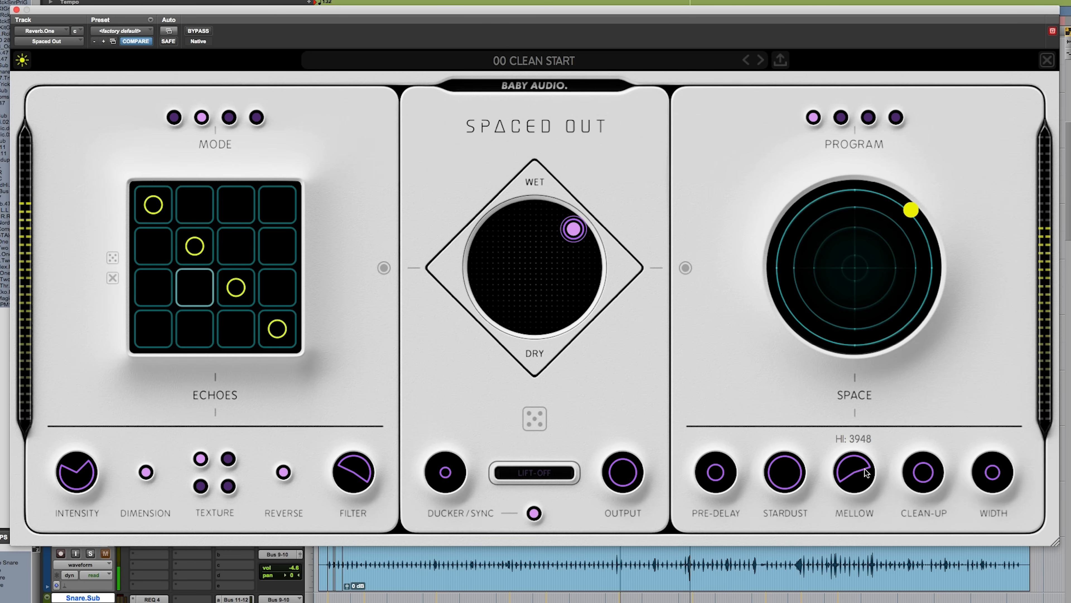
drag(865, 437, 807, 430)
drag(776, 470, 780, 584)
Step: Reshape the Space reverb's Mellow control by adjusting its Hi and Lo limits
drag(852, 467, 852, 457)
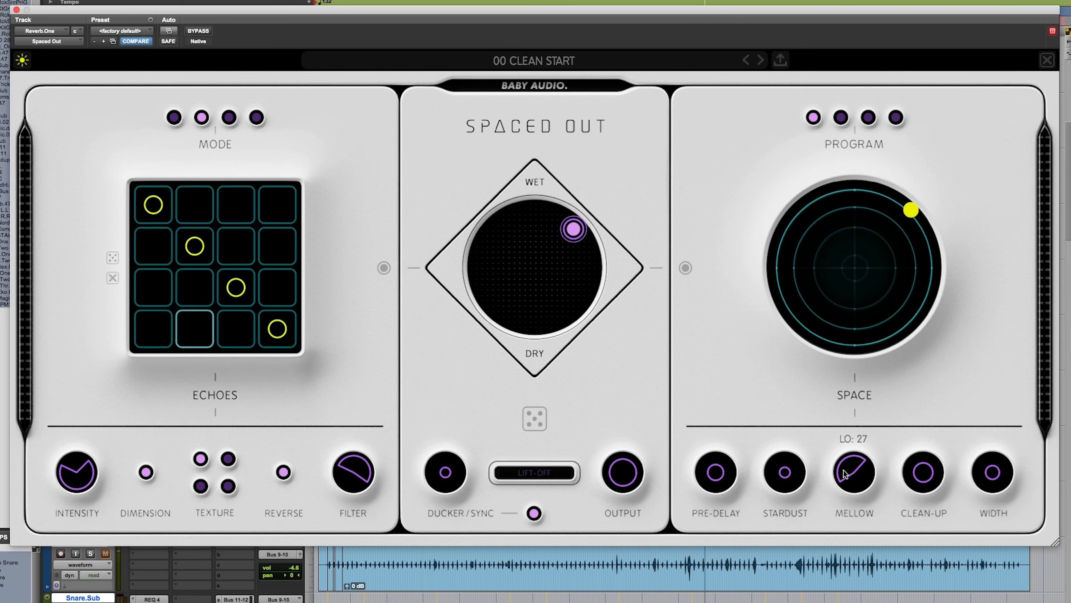
mouse_move(852, 463)
drag(842, 457, 866, 448)
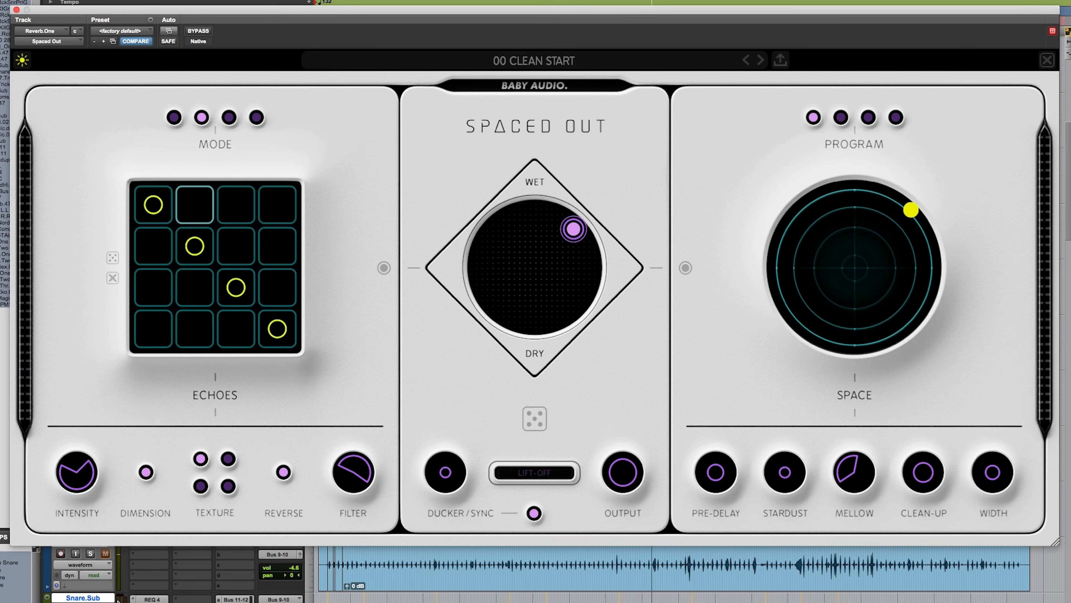
Step: Move the mix pad to the center of the wet end, between Echoes and Space, and switch Reverse off
click(91, 554)
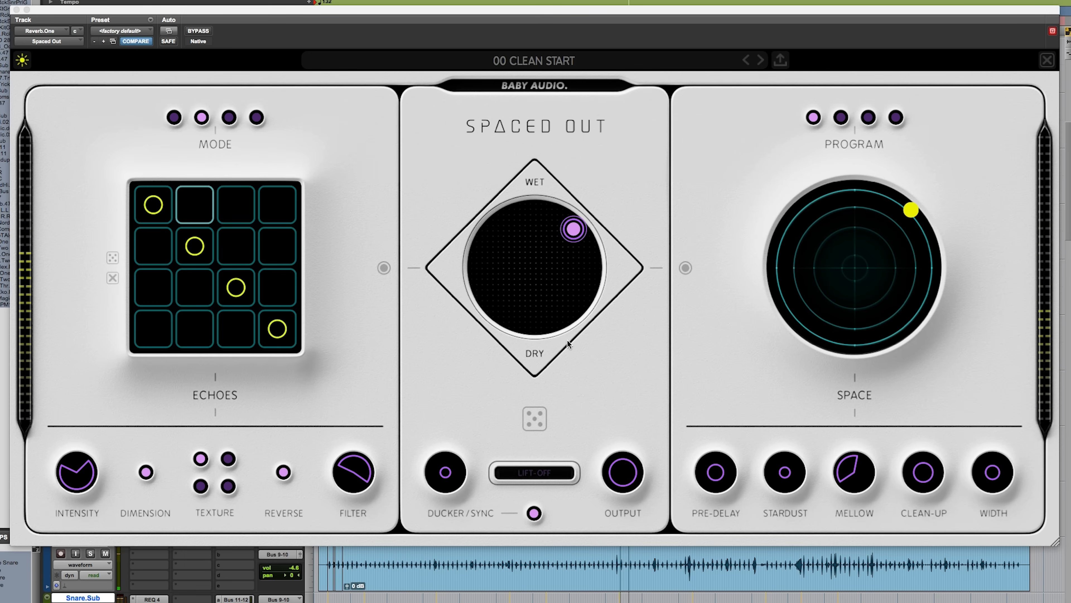
drag(571, 230, 521, 238)
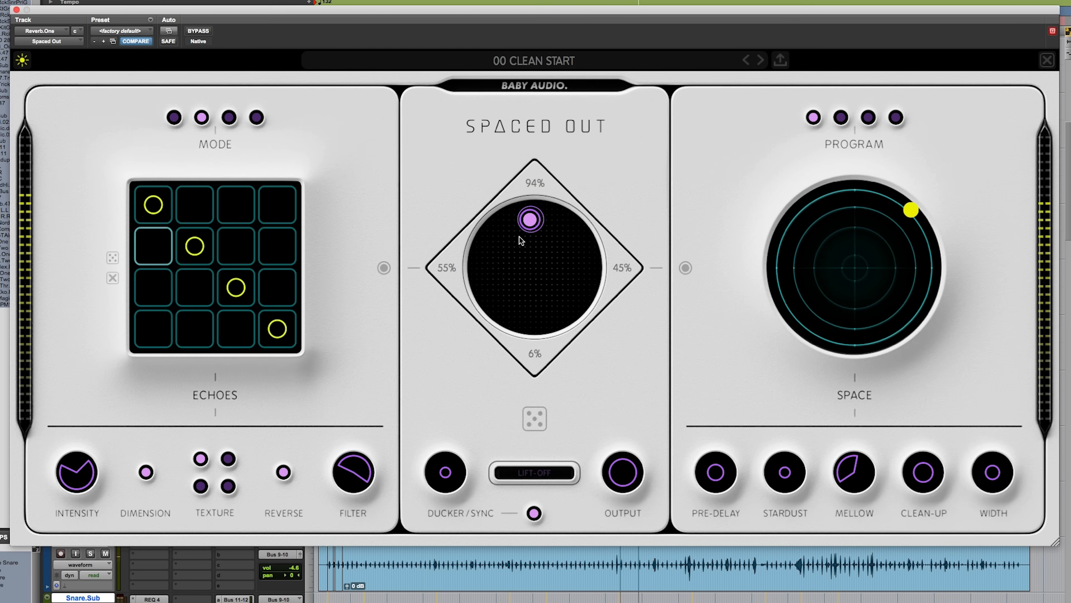
mouse_move(521, 237)
mouse_down()
mouse_move(530, 271)
mouse_move(519, 260)
mouse_move(525, 230)
mouse_up()
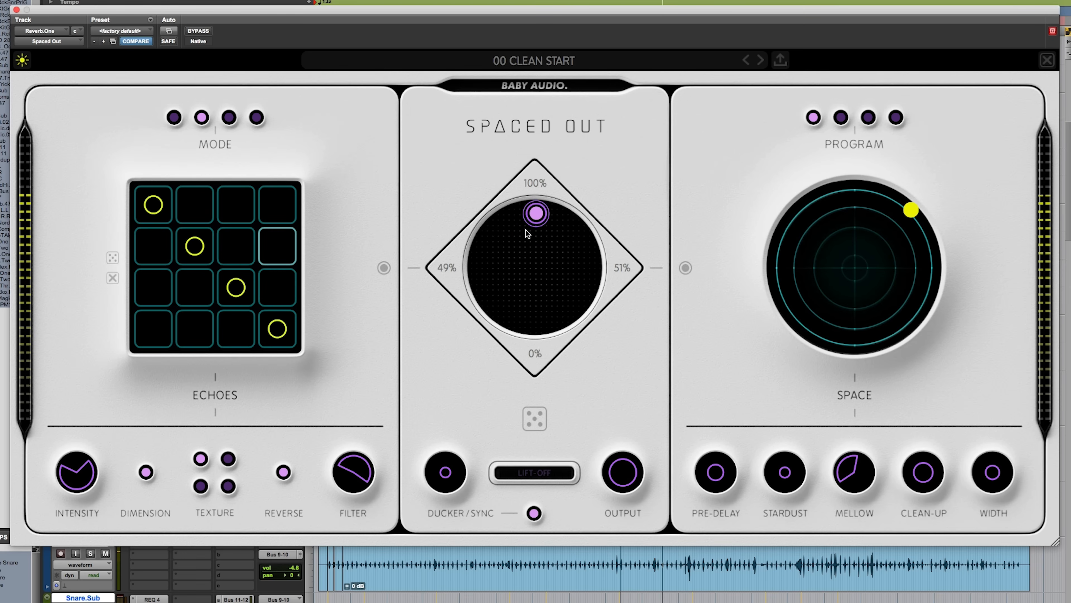
click(286, 474)
drag(538, 216, 537, 199)
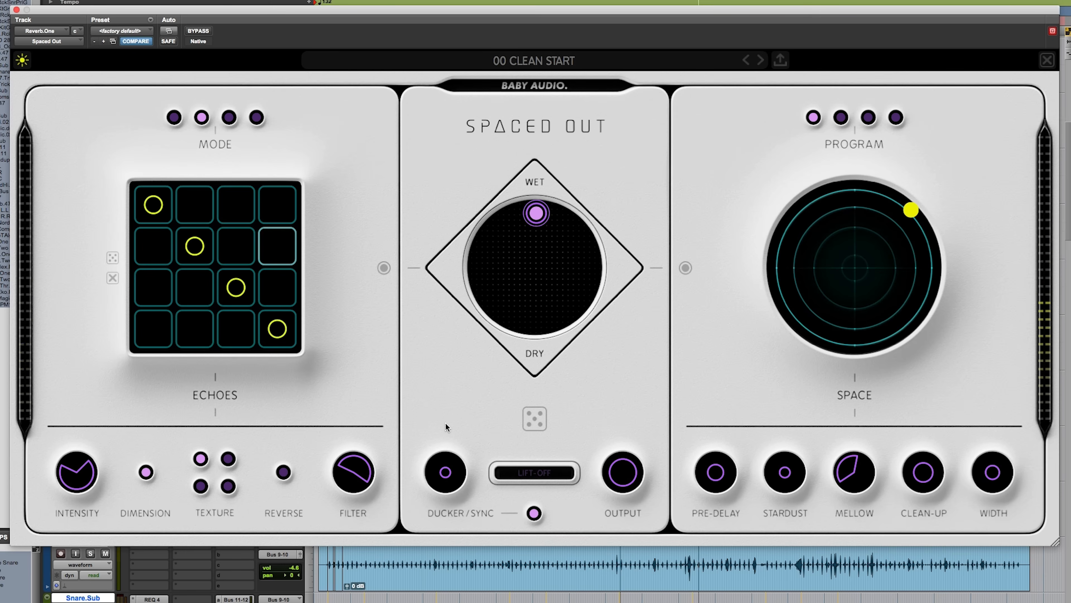
Step: Reposition the plug-in window, bring the Echo.Plx.Mv.20 track into view beneath it, and lower Output to 66
mouse_move(599, 13)
mouse_down()
mouse_move(592, 0)
mouse_move(578, 257)
mouse_move(600, 504)
mouse_move(563, 119)
mouse_move(585, 0)
mouse_up()
scroll(576, 548, down, 15)
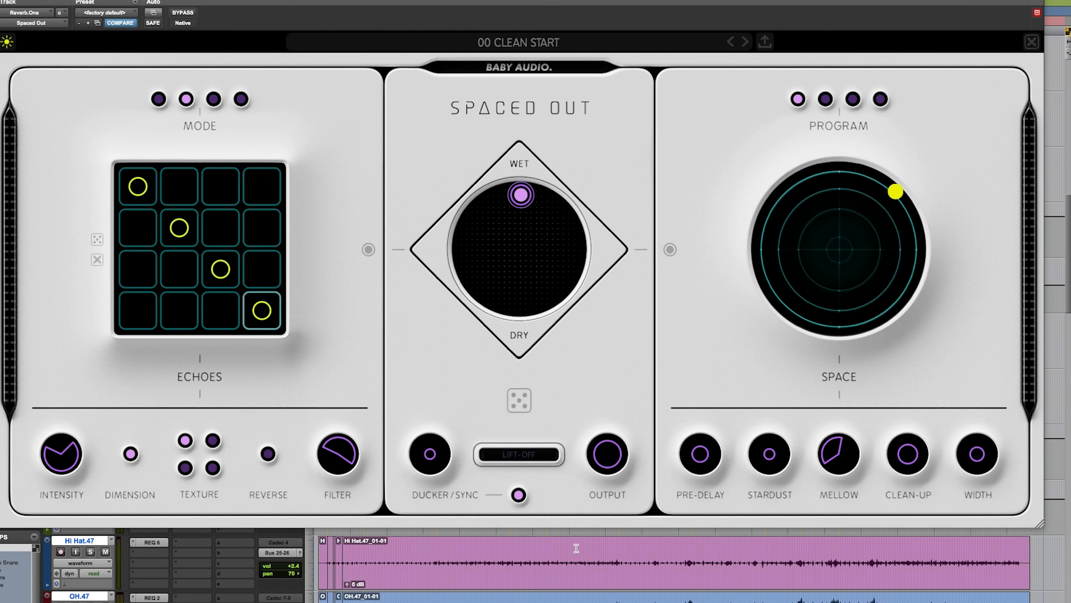
scroll(577, 548, down, 5)
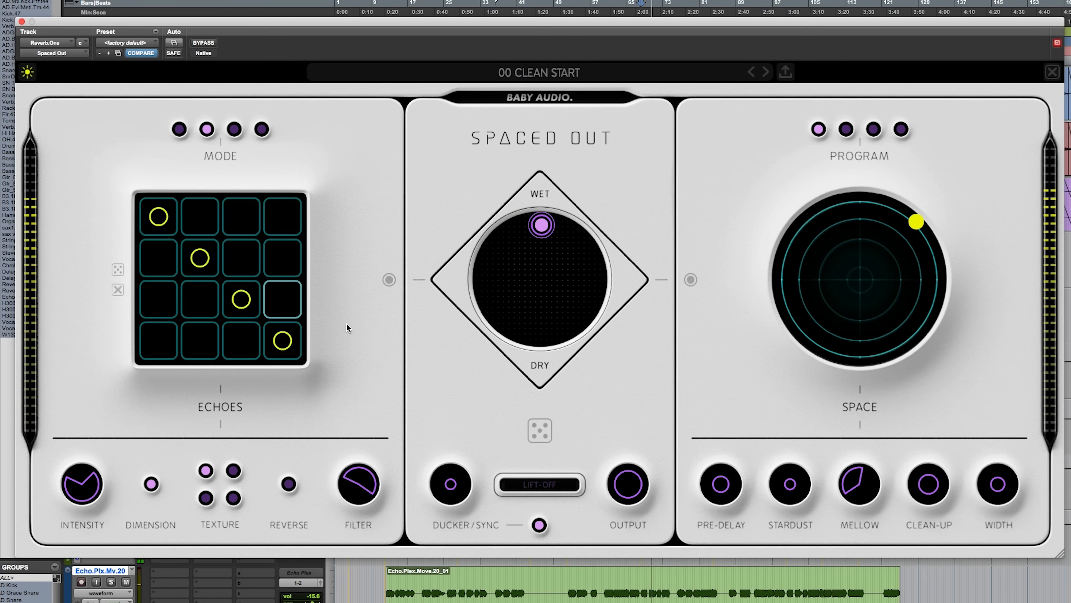
mouse_move(614, 477)
drag(614, 478, 615, 513)
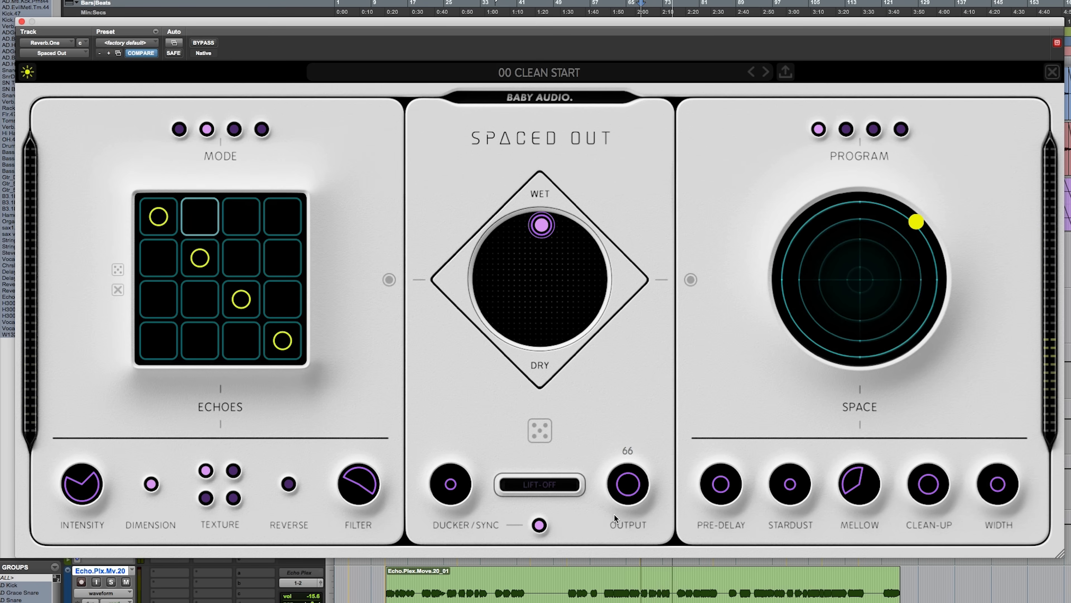
Step: Set the echo Filter's LPF to about 3201 and readjust the echo Intensity
drag(351, 481, 376, 433)
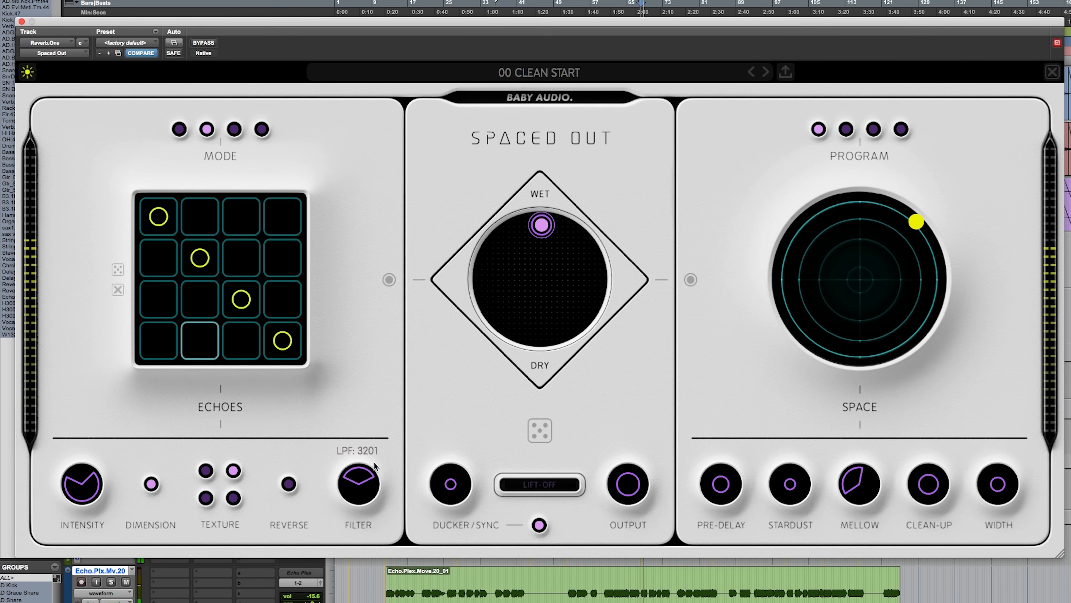
drag(359, 486, 359, 491)
mouse_move(97, 481)
mouse_down()
mouse_move(68, 485)
mouse_move(88, 474)
mouse_move(103, 486)
mouse_up()
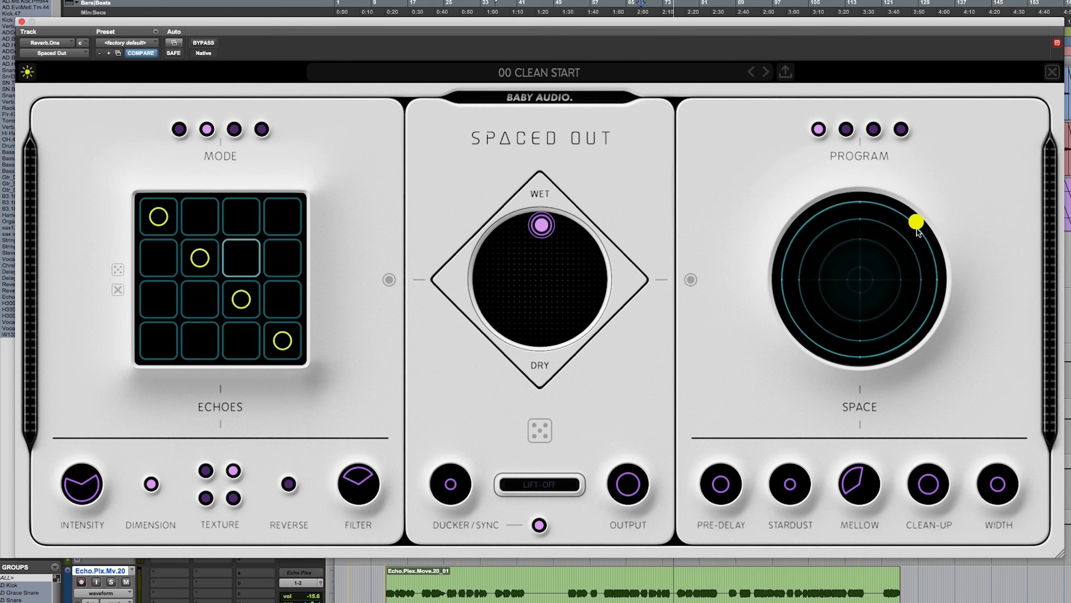
Step: Raise the Space reverb's Width to its maximum and fine-tune the Output level
mouse_move(992, 485)
drag(992, 485, 1018, 351)
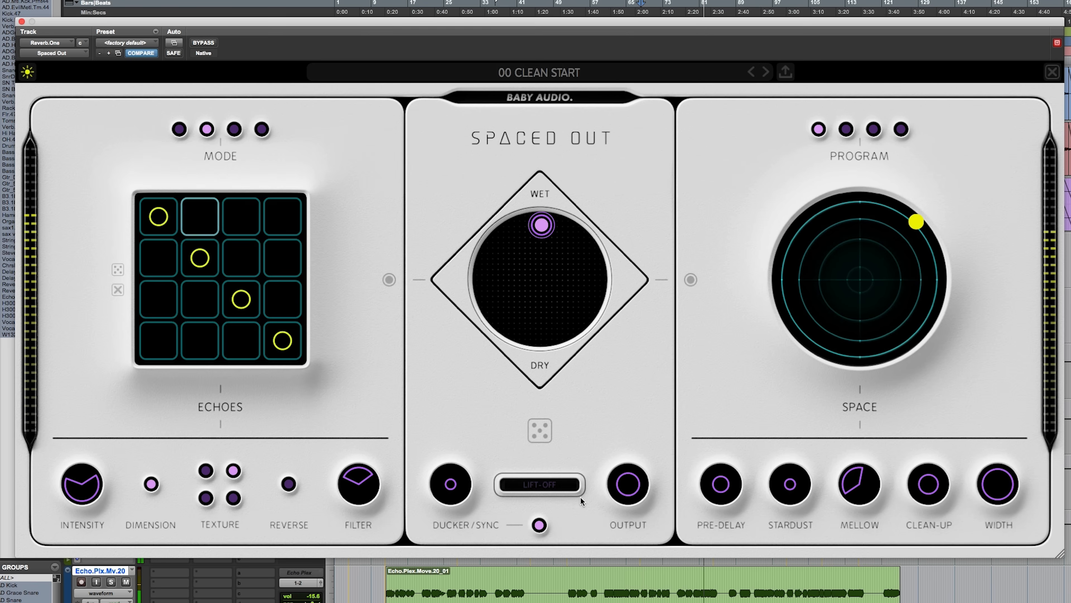
drag(626, 494, 627, 486)
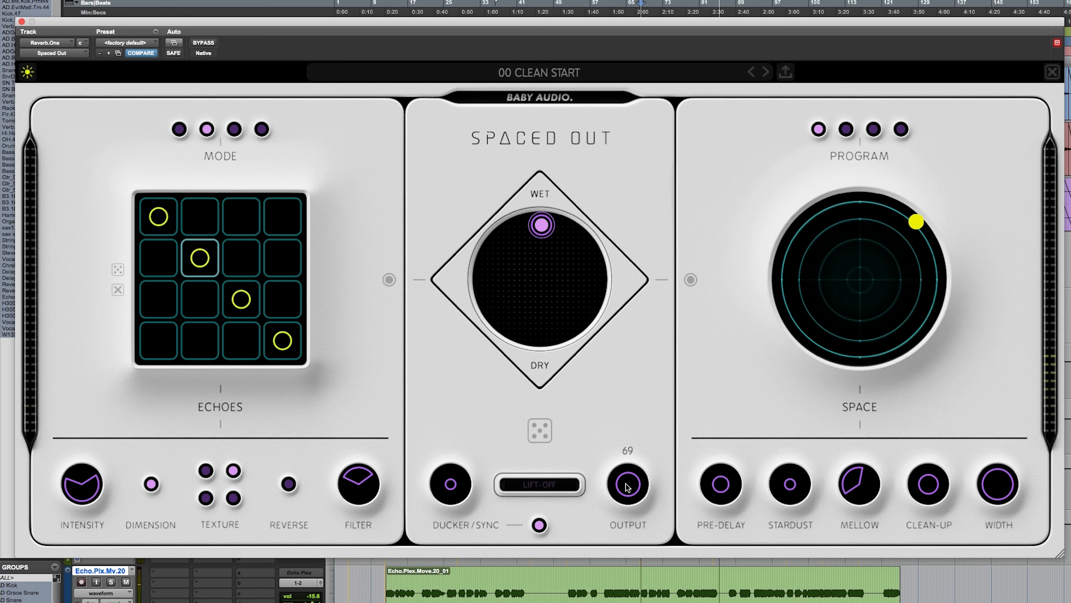
Step: Open the plug-in automation settings and review the list of Spaced Out parameters available for automation
click(173, 44)
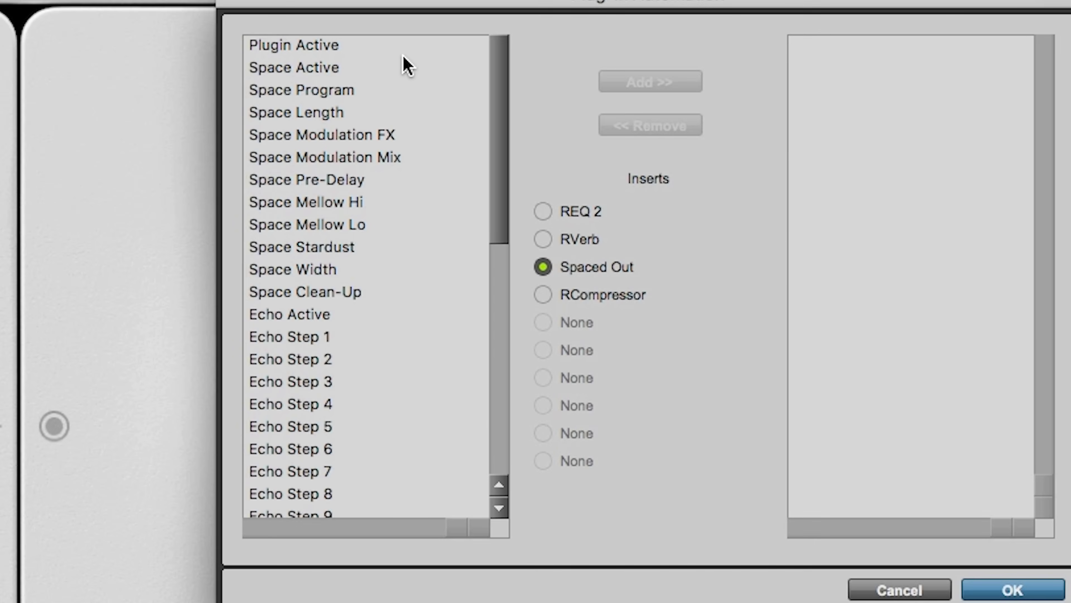
scroll(387, 138, down, 2)
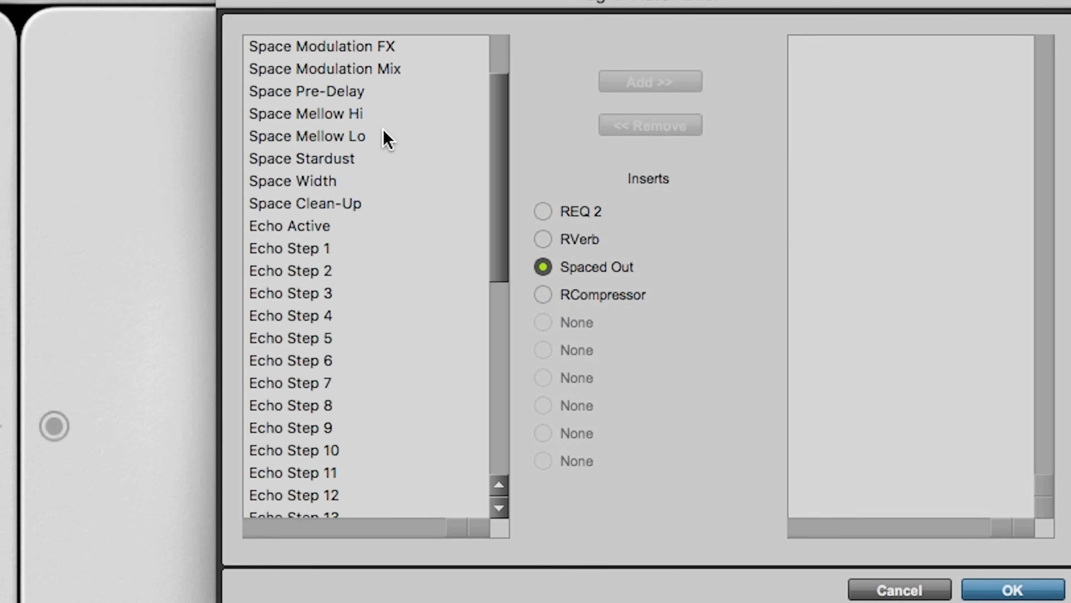
scroll(387, 138, down, 4)
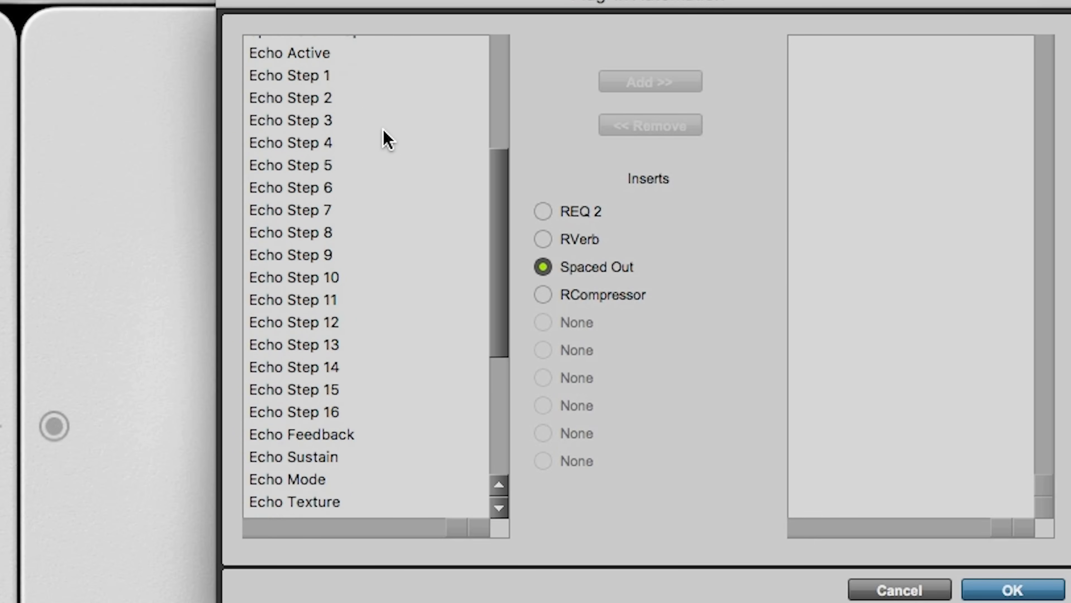
scroll(387, 139, down, 2)
scroll(387, 138, down, 5)
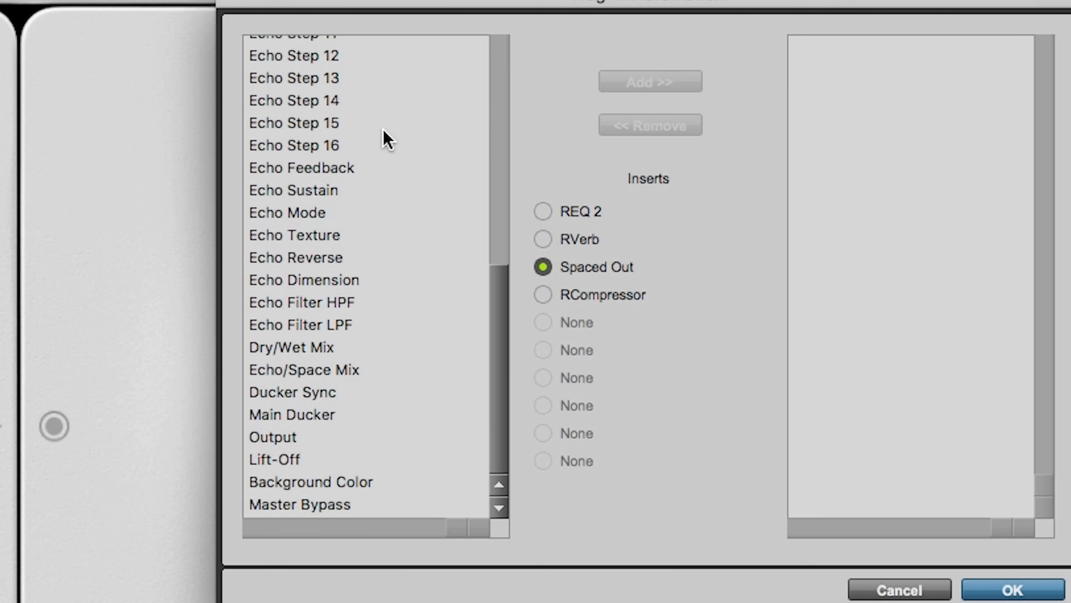
scroll(387, 138, up, 10)
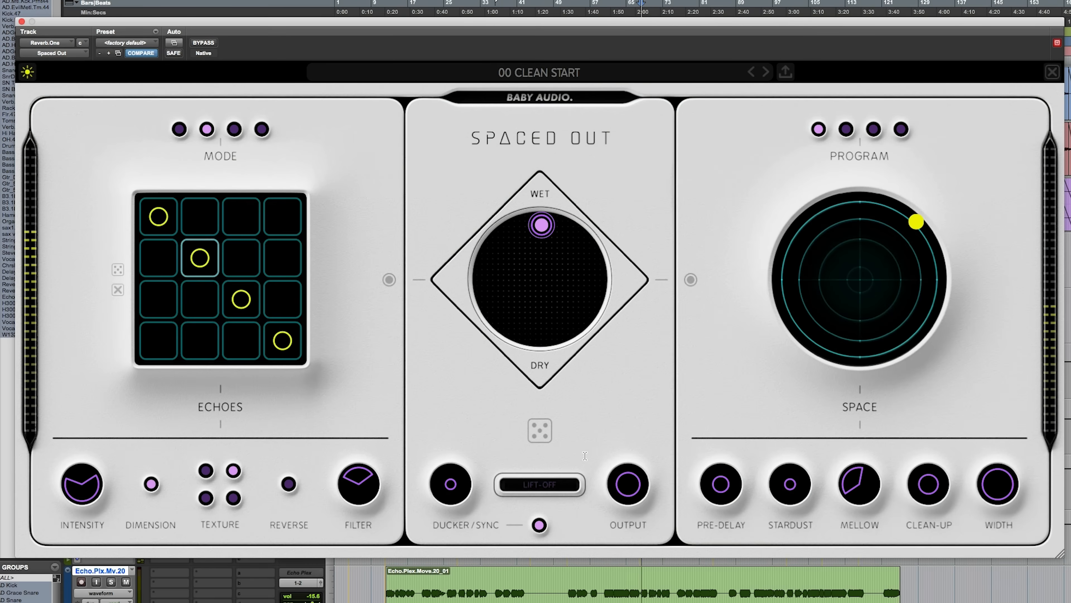
Step: Solo the Vocal.Comp.T track and raise the Space reverb's Stardust
mouse_move(153, 482)
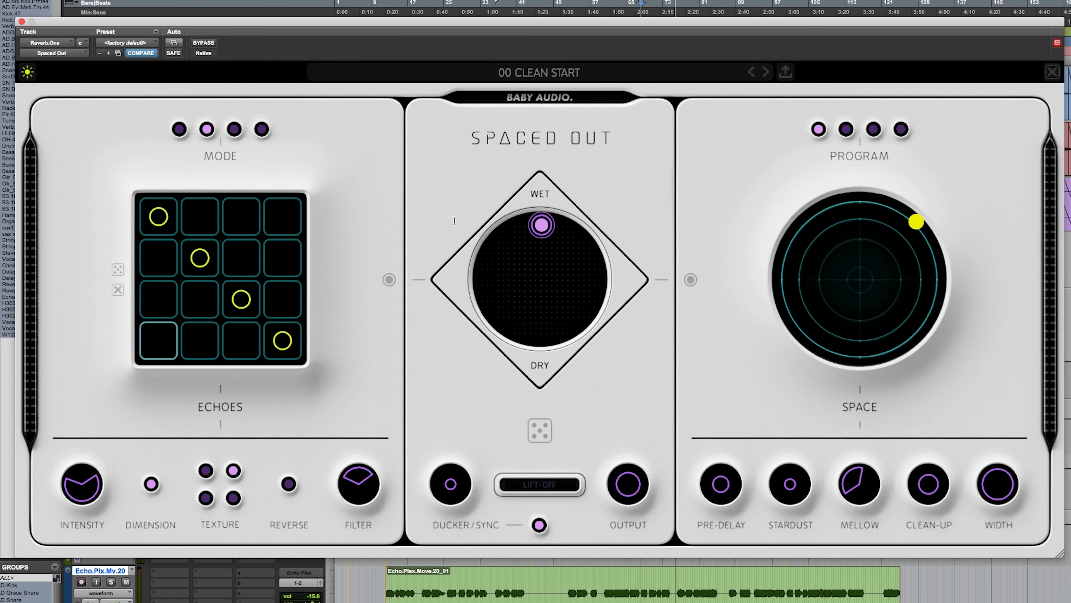
scroll(591, 581, up, 10)
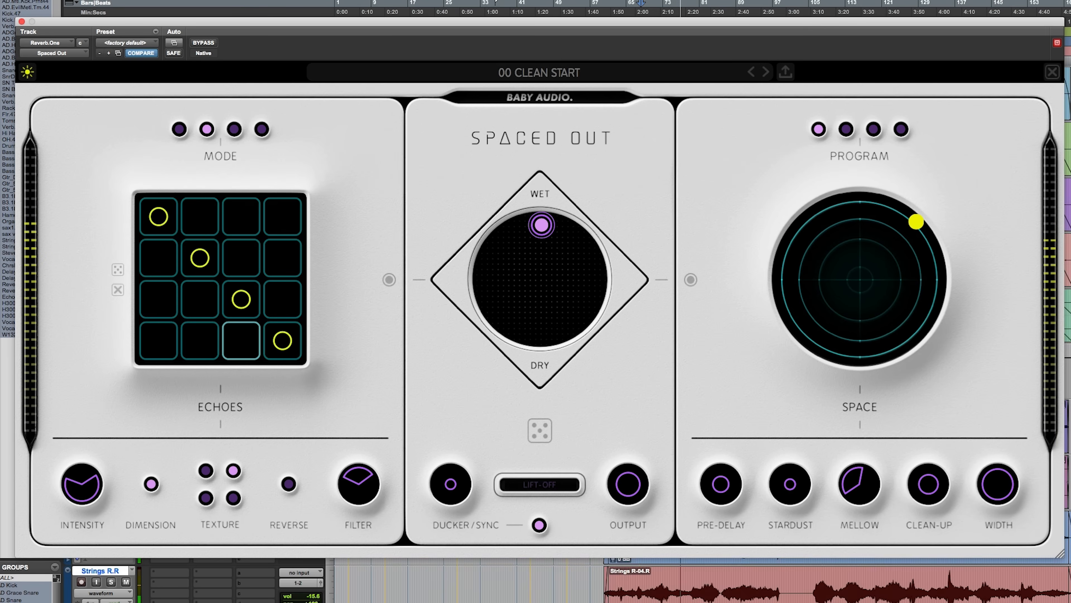
scroll(123, 561, down, 4)
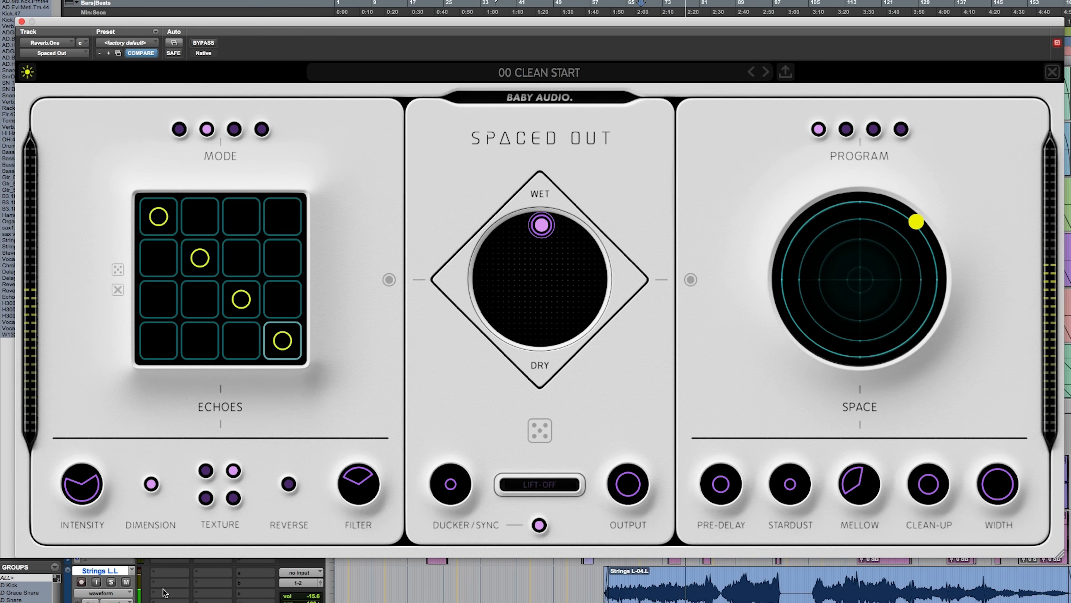
click(111, 582)
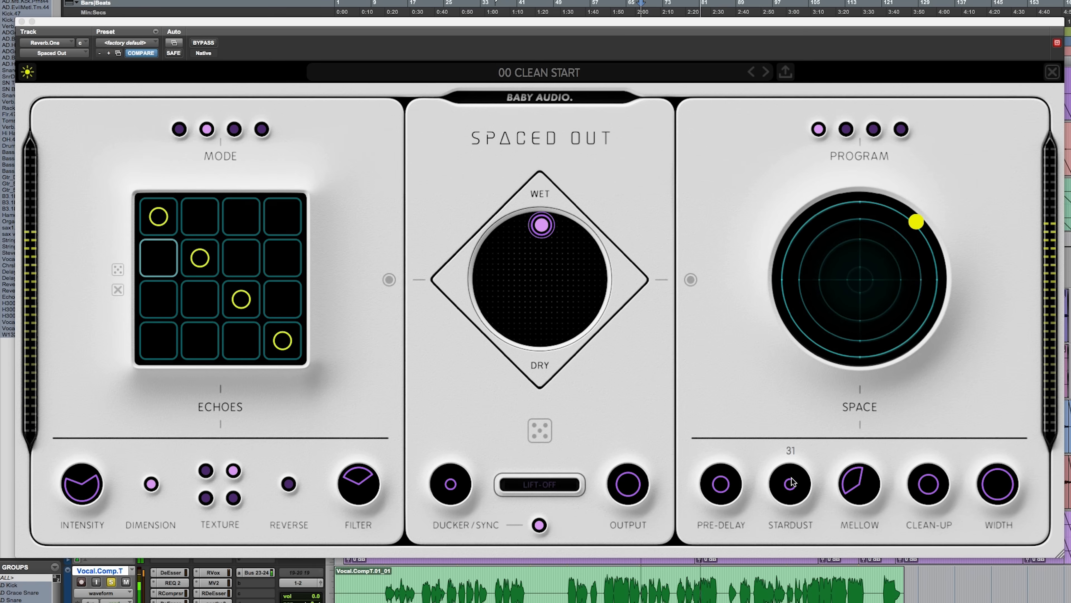
click(794, 453)
drag(796, 436, 799, 395)
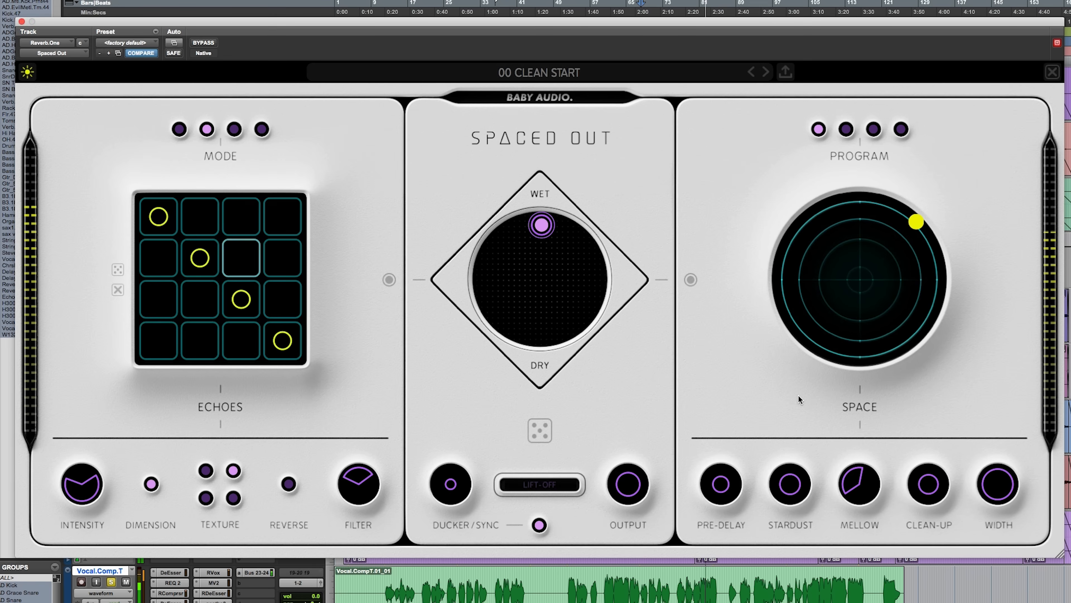
Step: Play the vocal from the middle of its clip while reshaping Mellow's Hi and Lo limits and raising Clean-Up above 57
drag(868, 467, 846, 489)
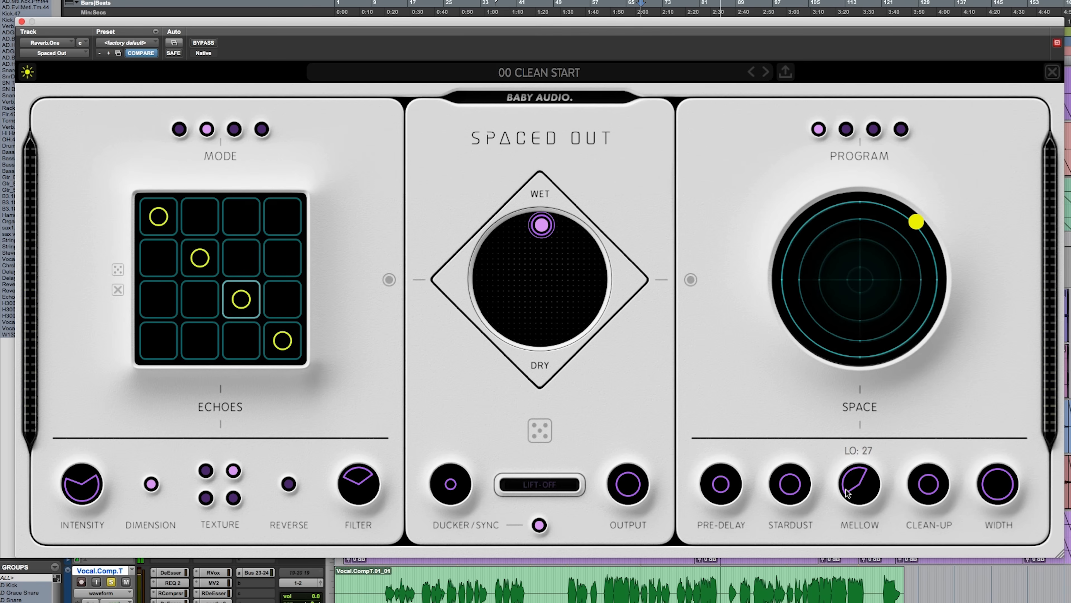
click(606, 585)
key(space)
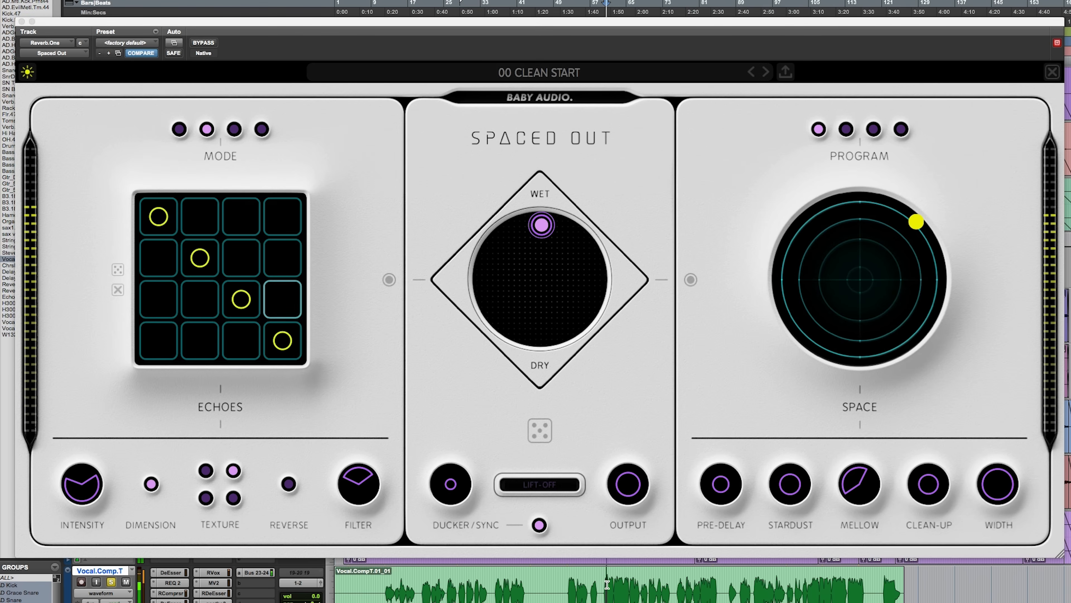
click(864, 471)
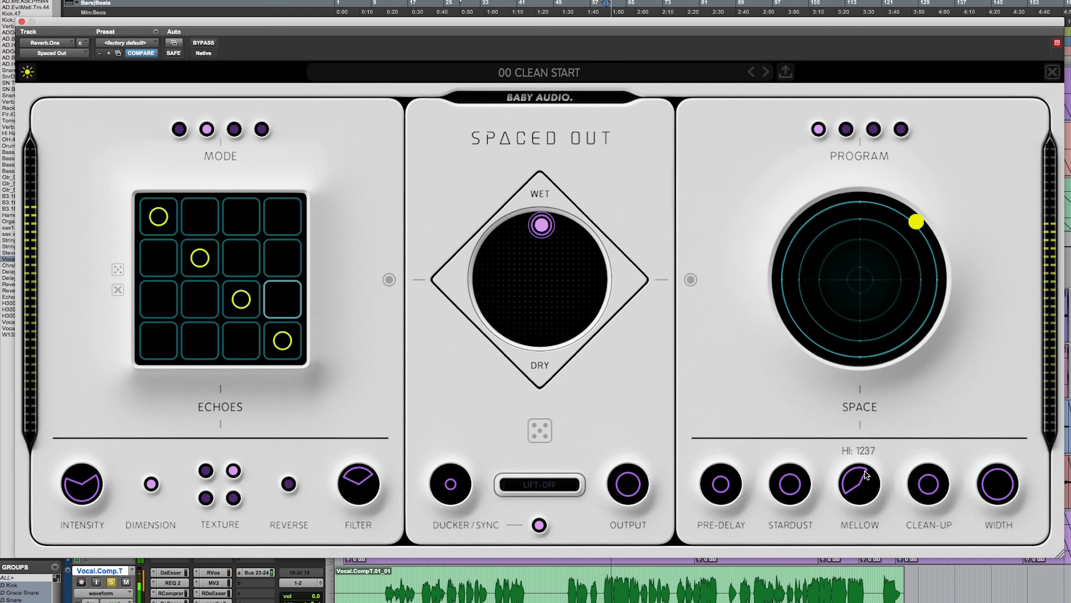
drag(866, 467, 851, 522)
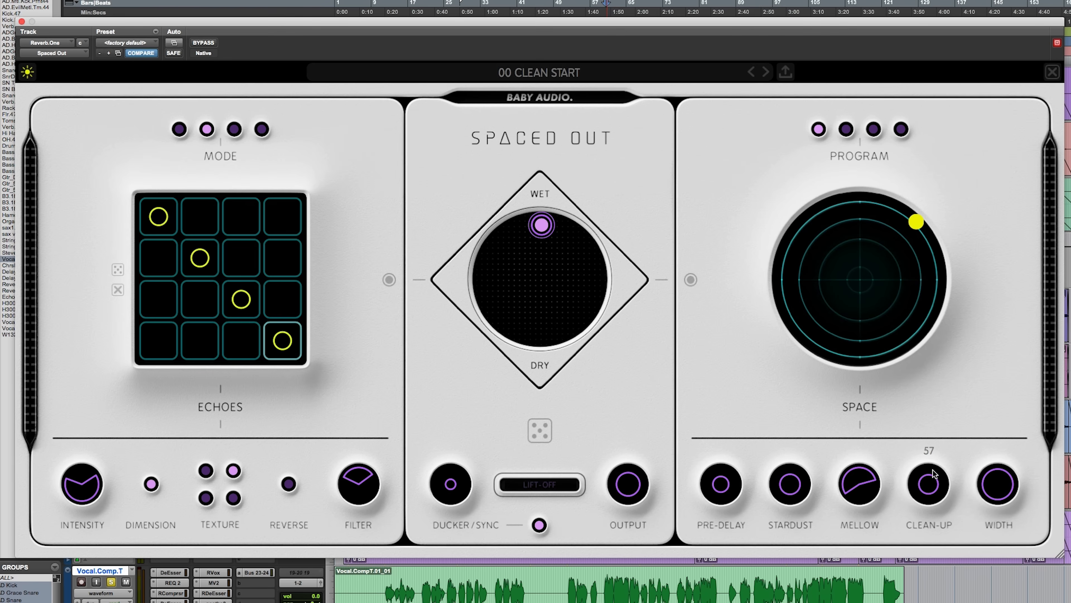
drag(935, 485, 937, 426)
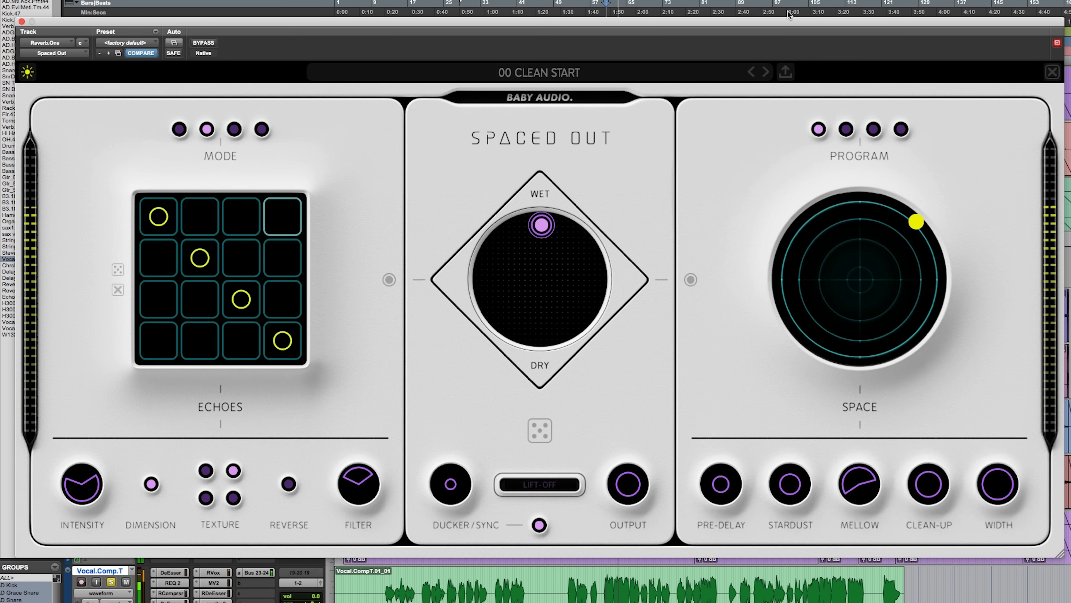
Step: Move the mix pad to 100% Space at 48% wet, raise Output, and push the pad further toward the wet end
drag(540, 230, 667, 280)
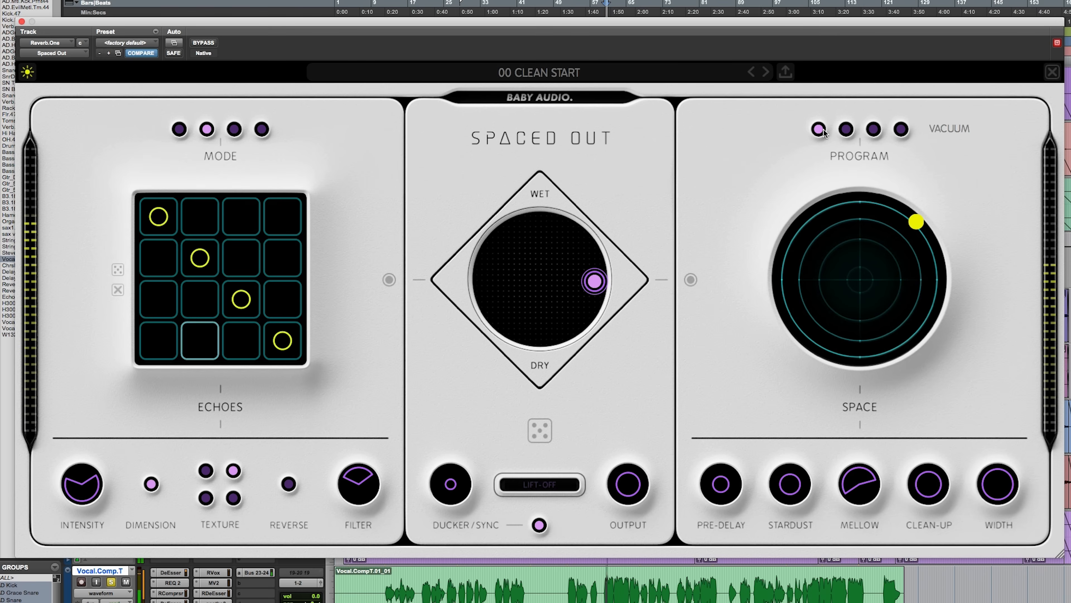
drag(637, 474, 637, 436)
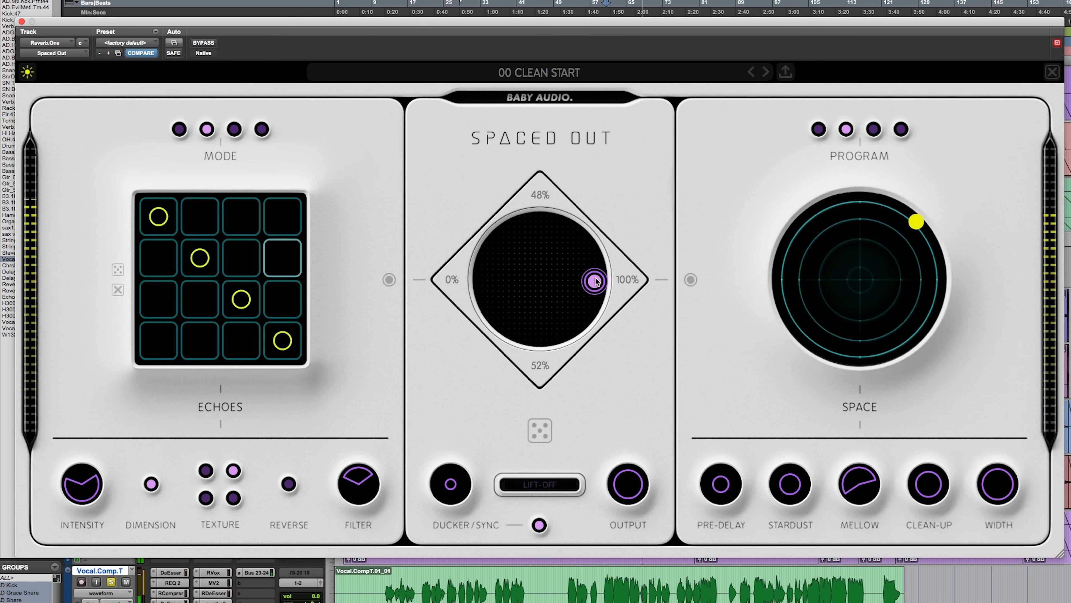
drag(598, 281, 606, 222)
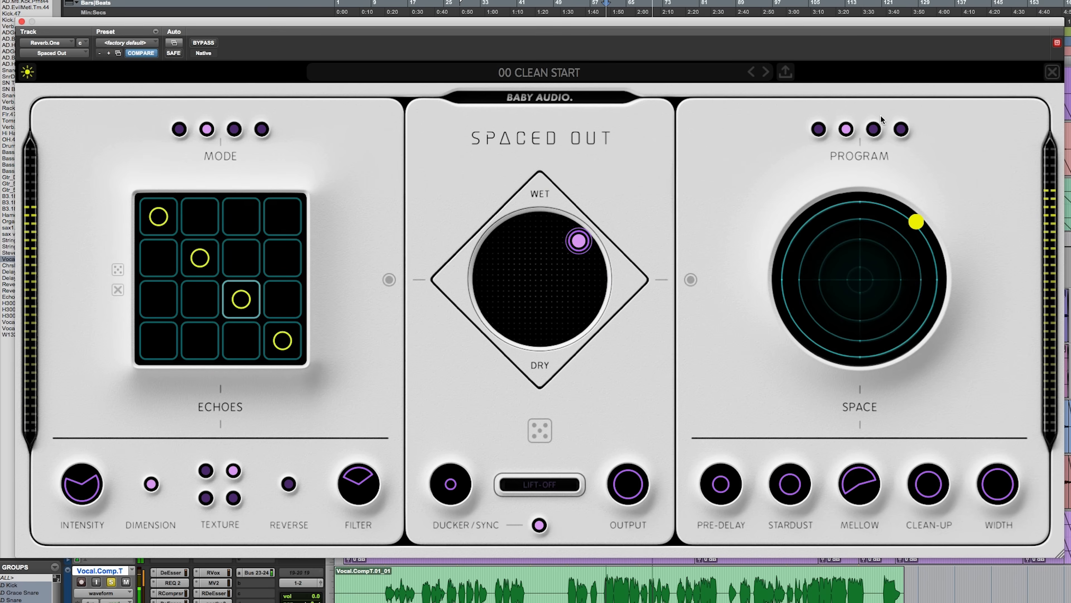
Step: Audition the Medium Space program and the fourth Space program on the vocal, dipping Output to 51 and raising it again
click(873, 129)
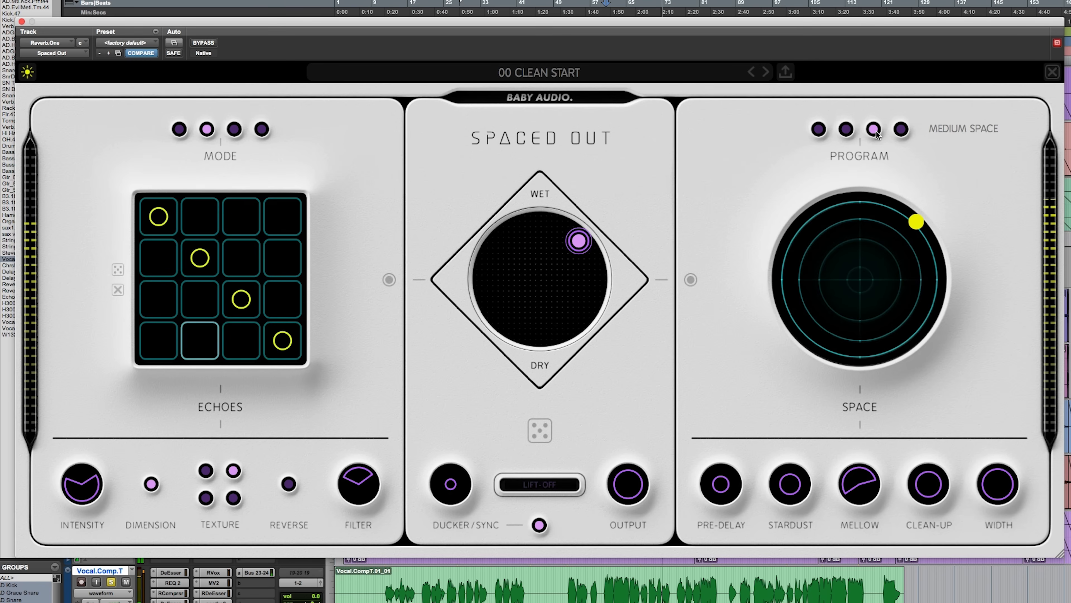
click(902, 129)
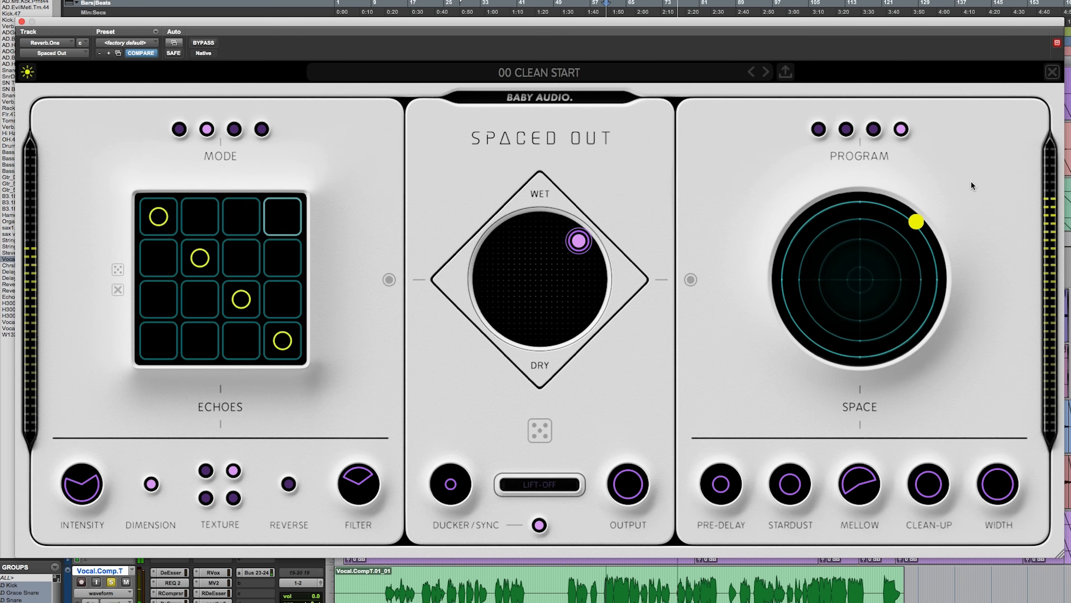
drag(625, 496, 620, 577)
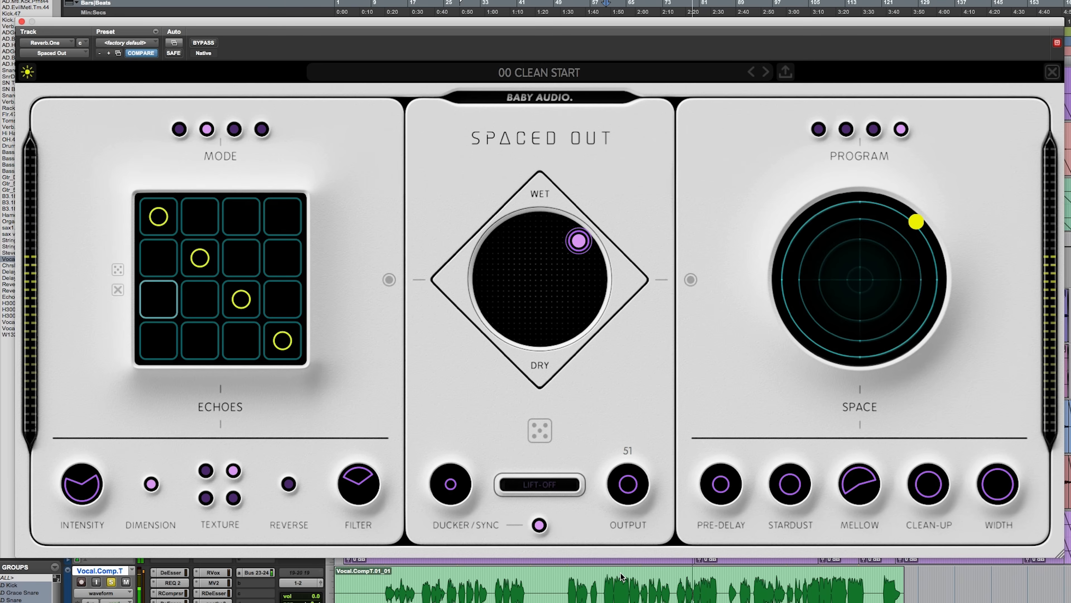
drag(621, 575, 644, 511)
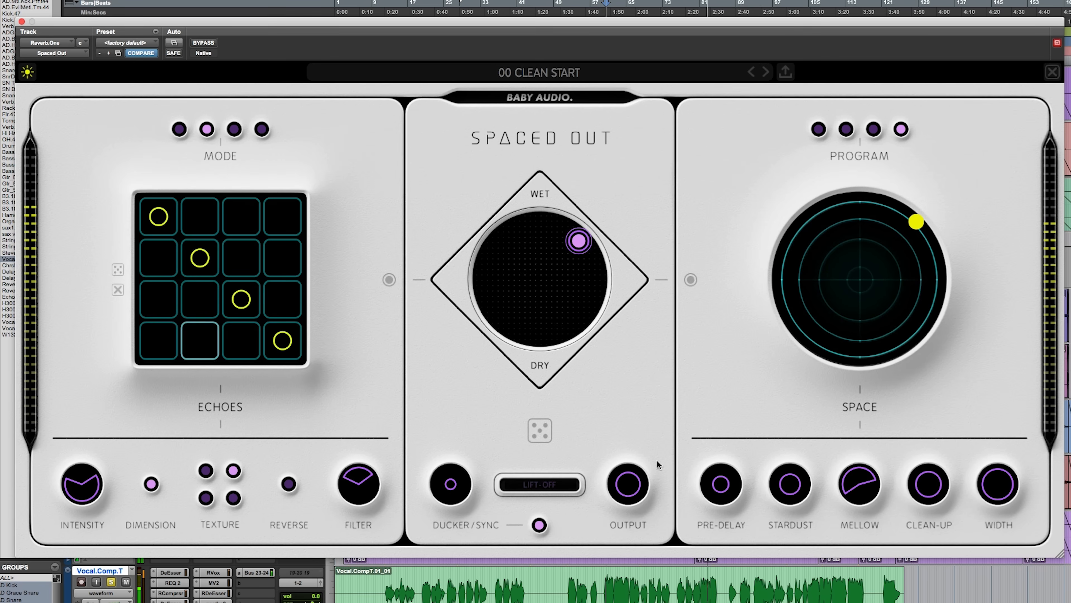
Step: Select the first Space program, play the vocal from mid-clip, and shift the mix pad toward the centre near the wet end
click(819, 129)
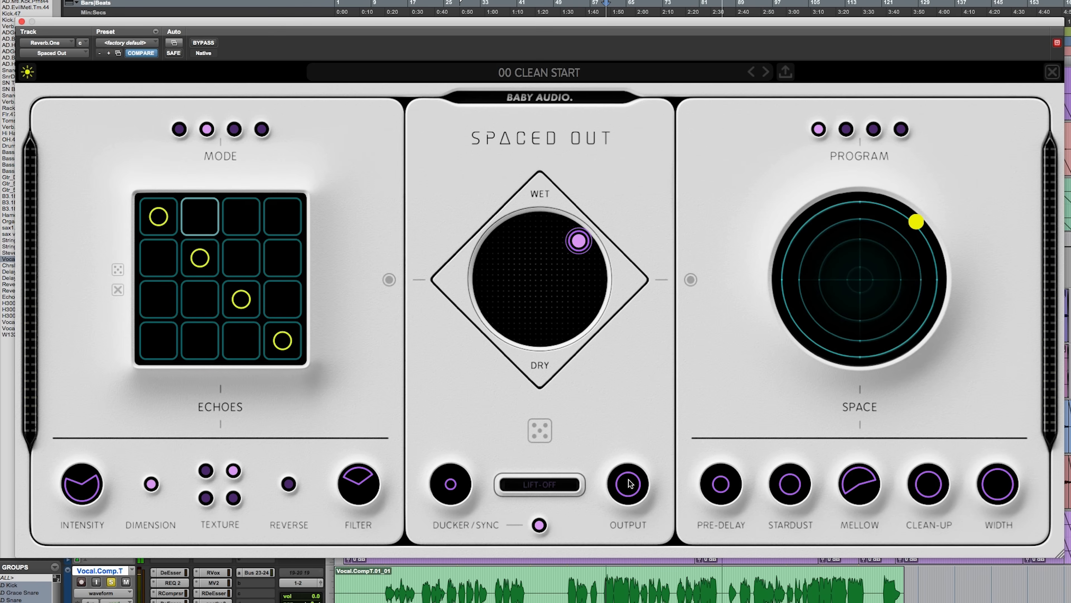
click(606, 584)
key(space)
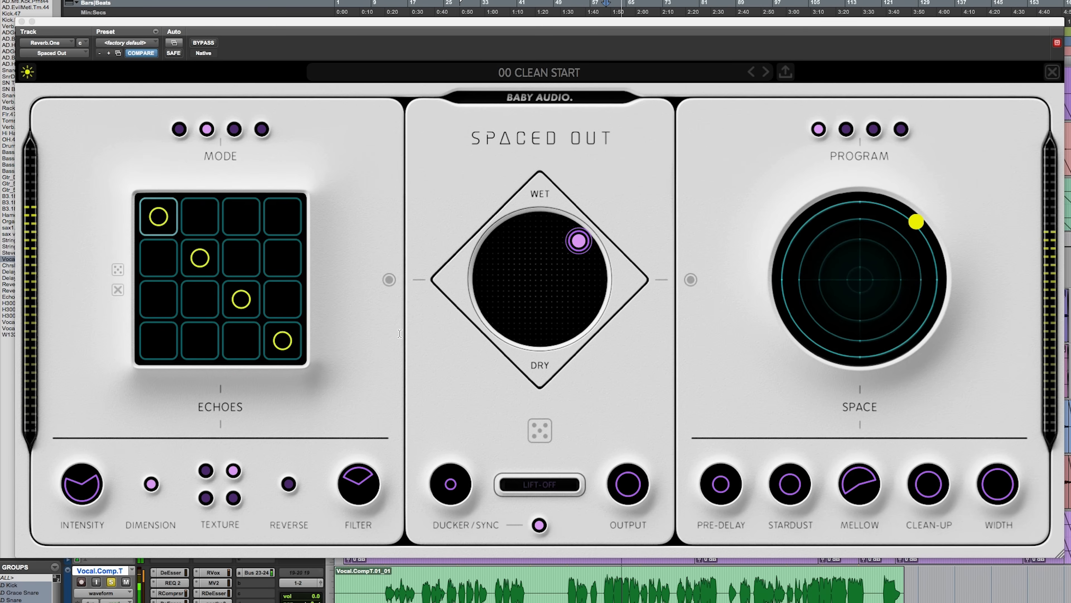
drag(567, 243, 539, 238)
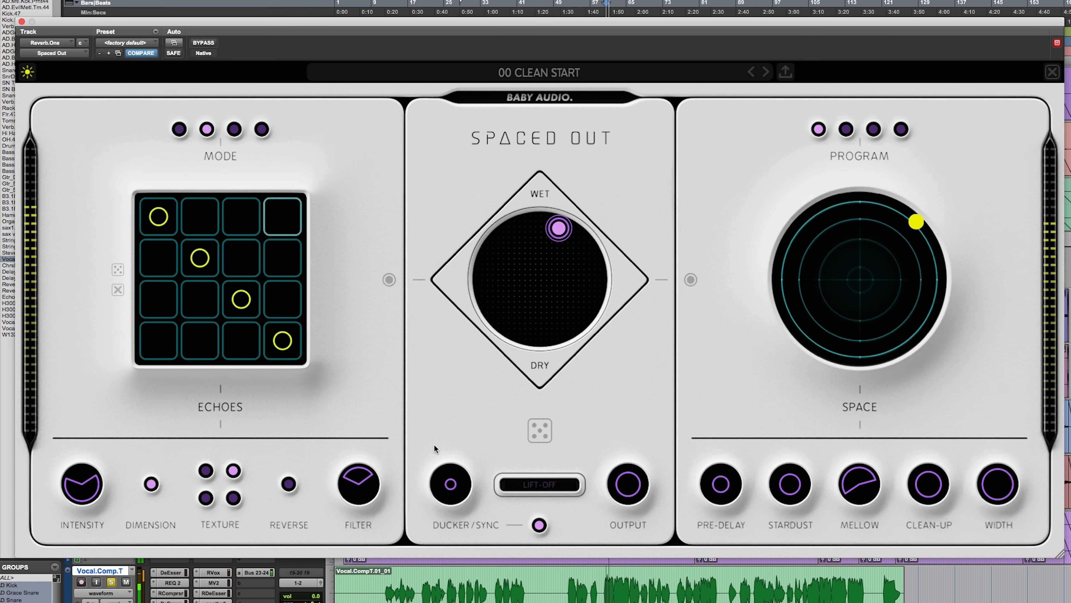
Step: Raise the Ducker to 85 while the vocal plays
mouse_move(455, 486)
drag(456, 486, 466, 320)
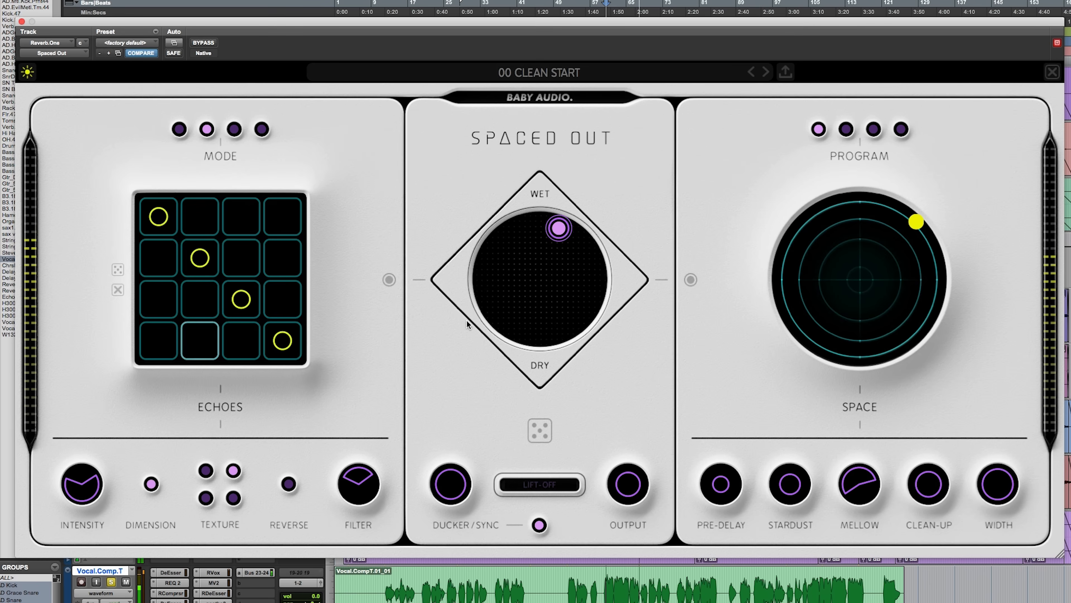
mouse_move(456, 490)
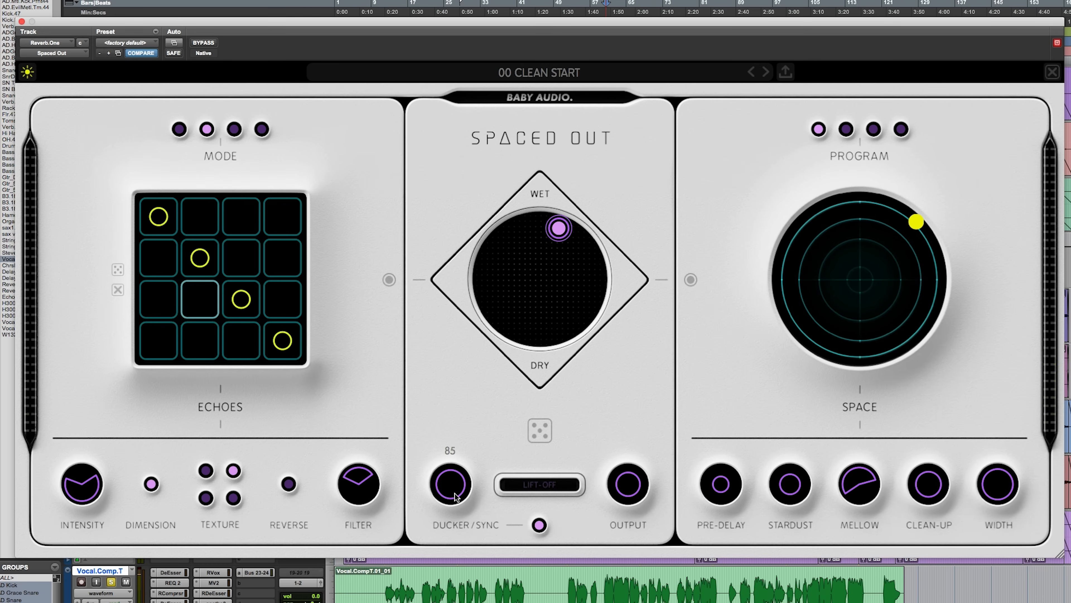
mouse_move(639, 468)
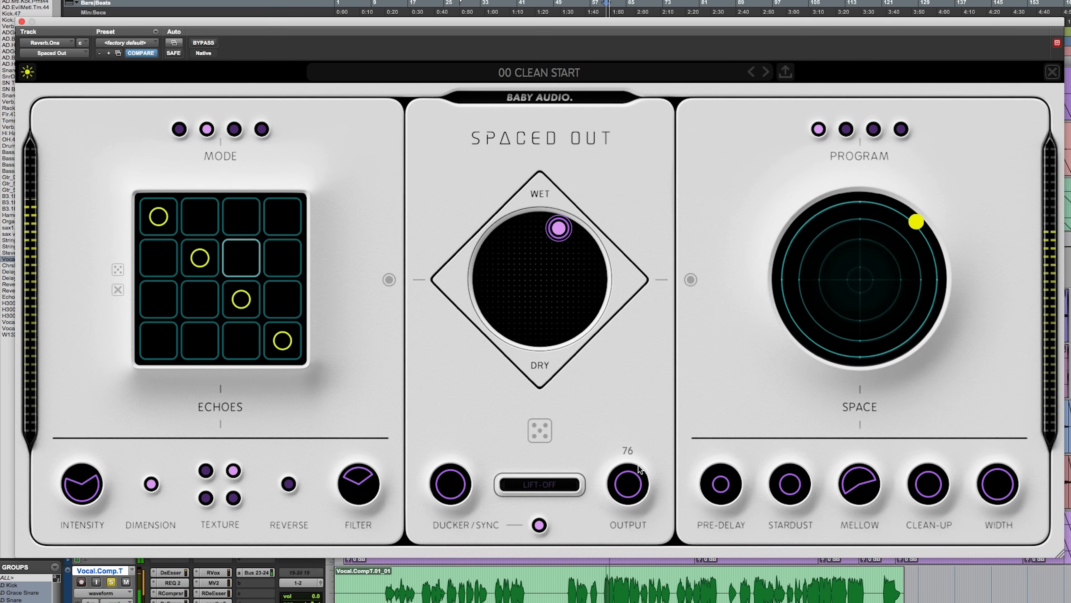
Step: Lower the Ducker to 56 in stages and raise Output slightly while auditioning the vocal
drag(450, 475, 452, 512)
mouse_move(460, 475)
mouse_down()
mouse_move(465, 453)
mouse_move(450, 491)
mouse_up()
drag(634, 469, 634, 465)
drag(451, 480, 450, 501)
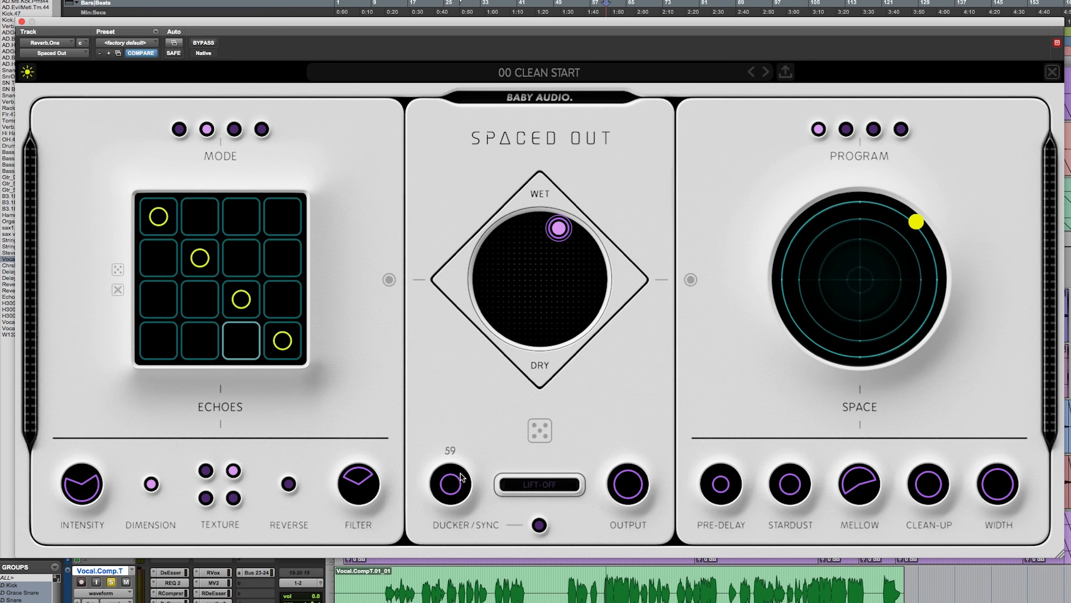
key(space)
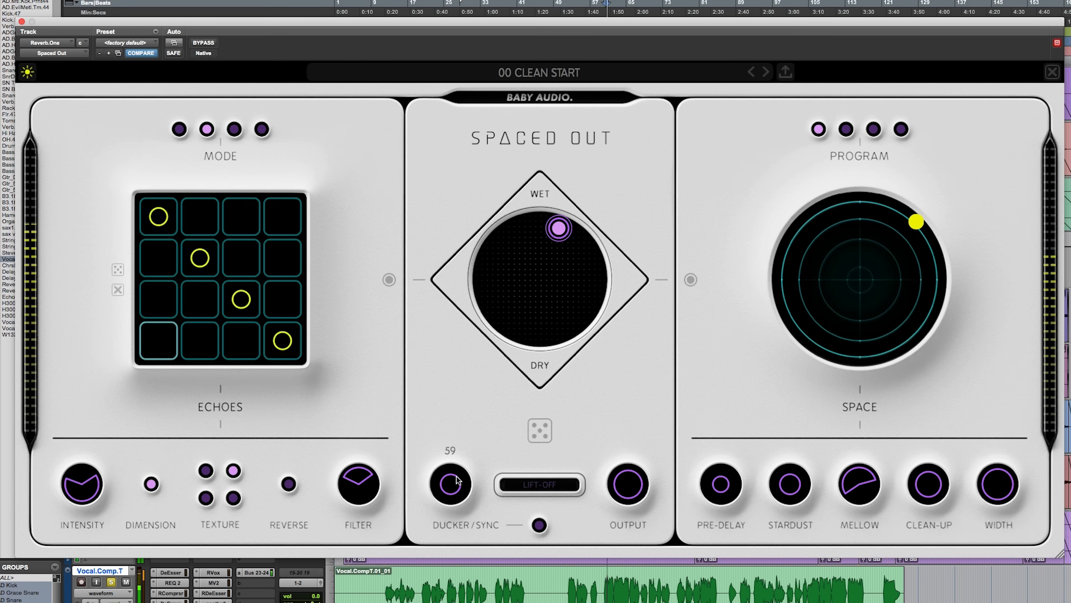
mouse_move(458, 472)
mouse_down()
mouse_move(455, 496)
mouse_move(456, 486)
mouse_up()
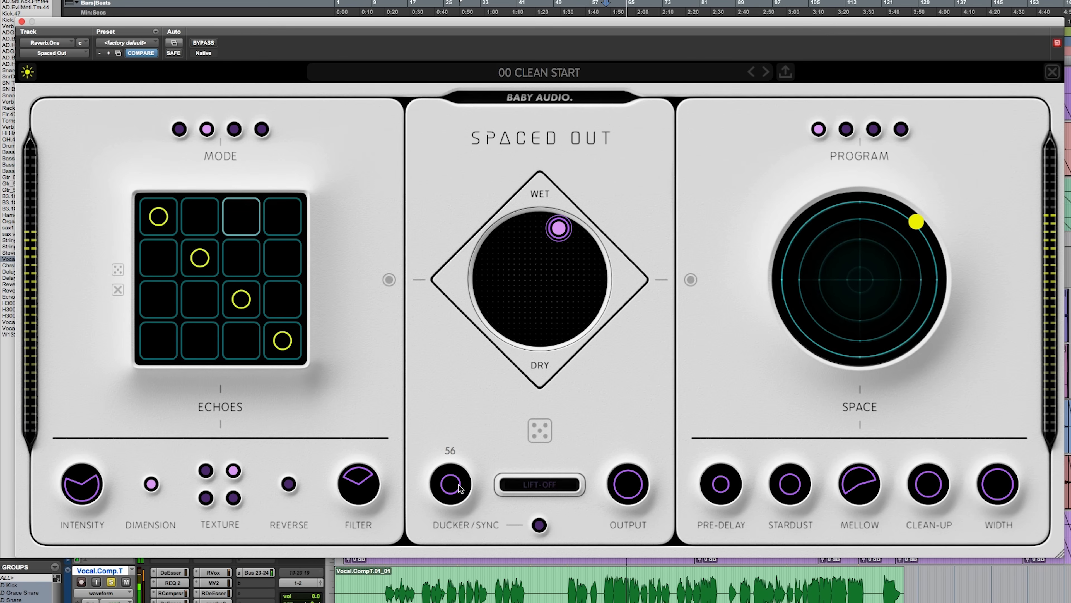
Step: Compare the vocal's ducking with Sync switched on, and switch Sync back off
mouse_move(541, 527)
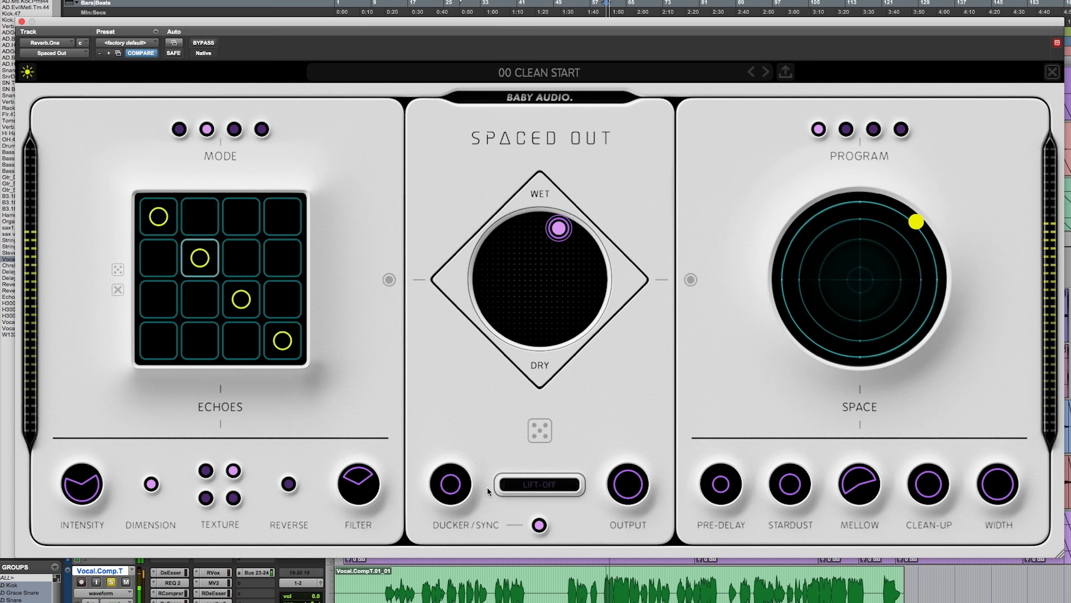
mouse_move(465, 485)
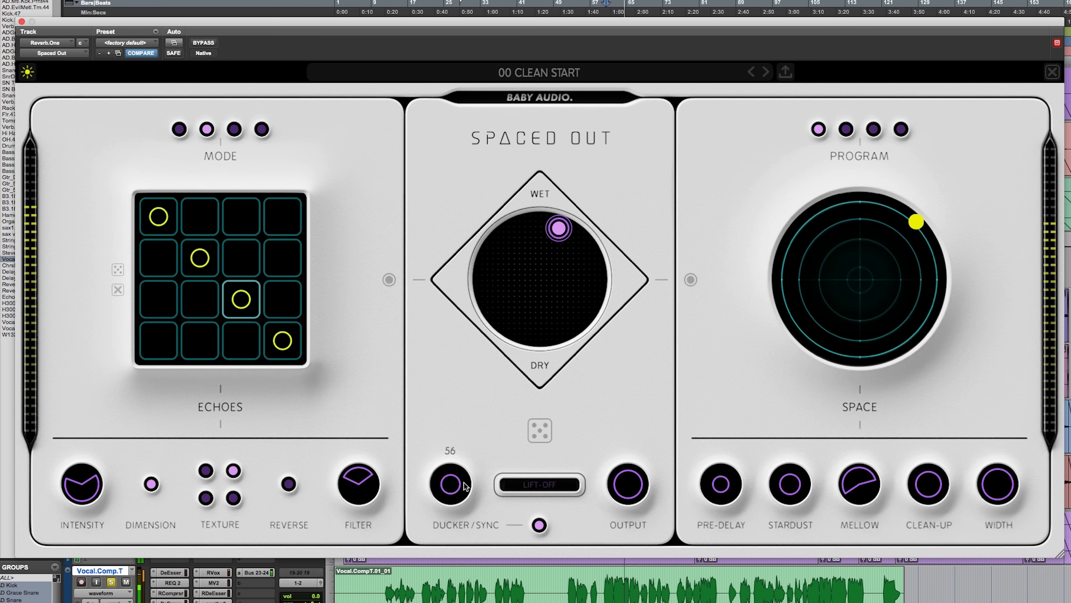
click(539, 526)
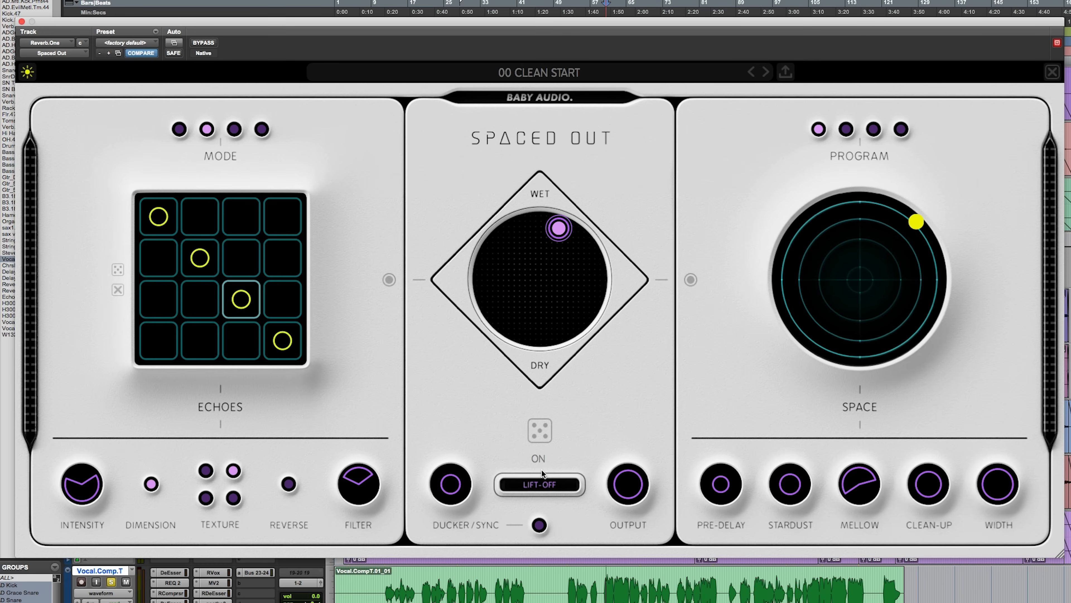
Step: Compare the playing vocal with Lift-Off switched on and off several times, ending with it off
click(550, 485)
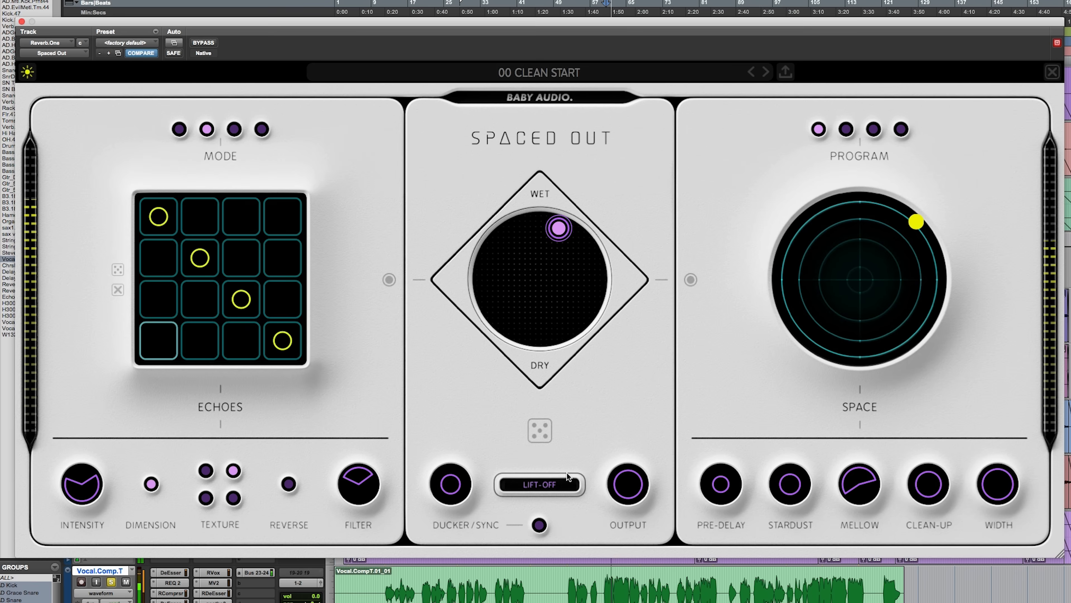
click(549, 486)
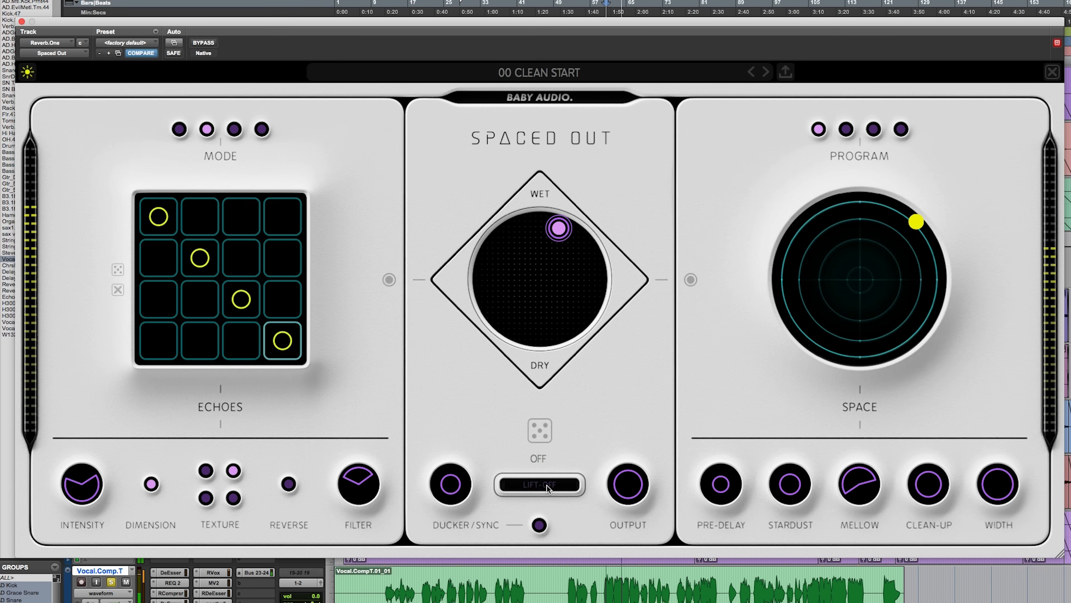
click(548, 486)
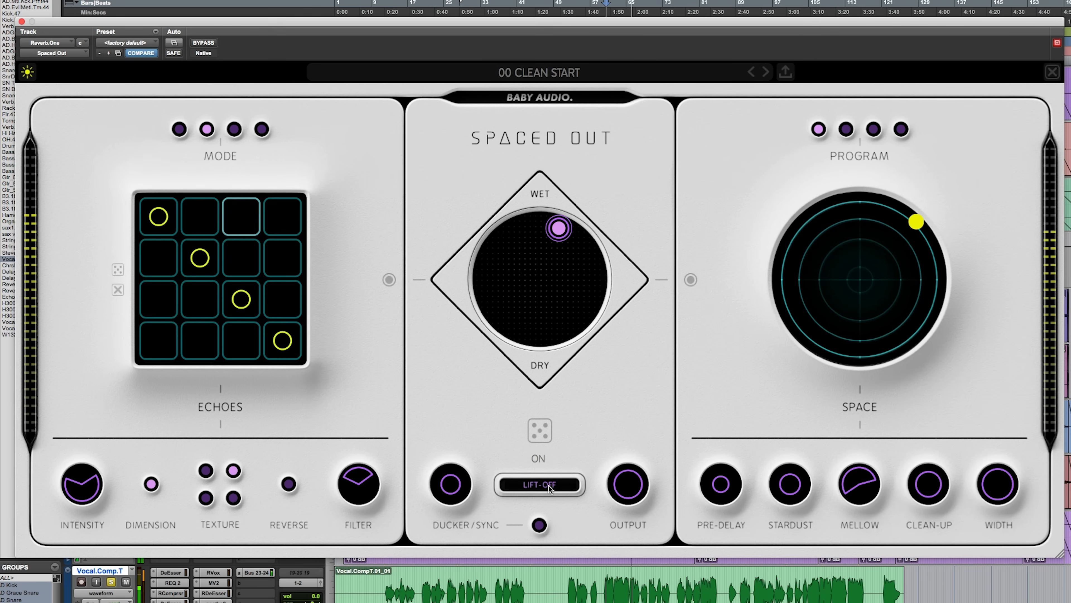
mouse_move(556, 486)
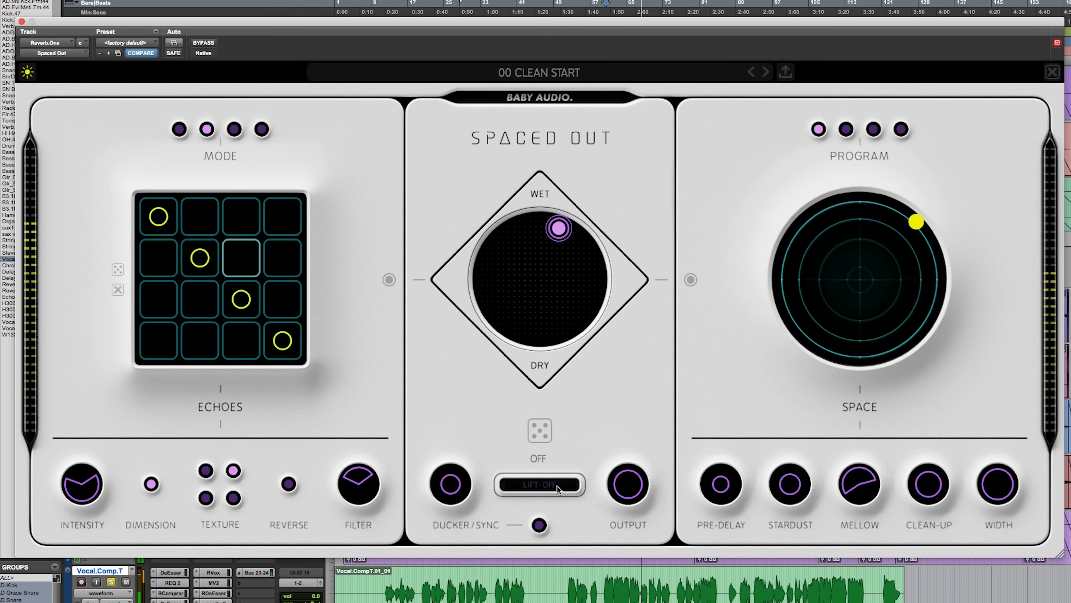
click(558, 486)
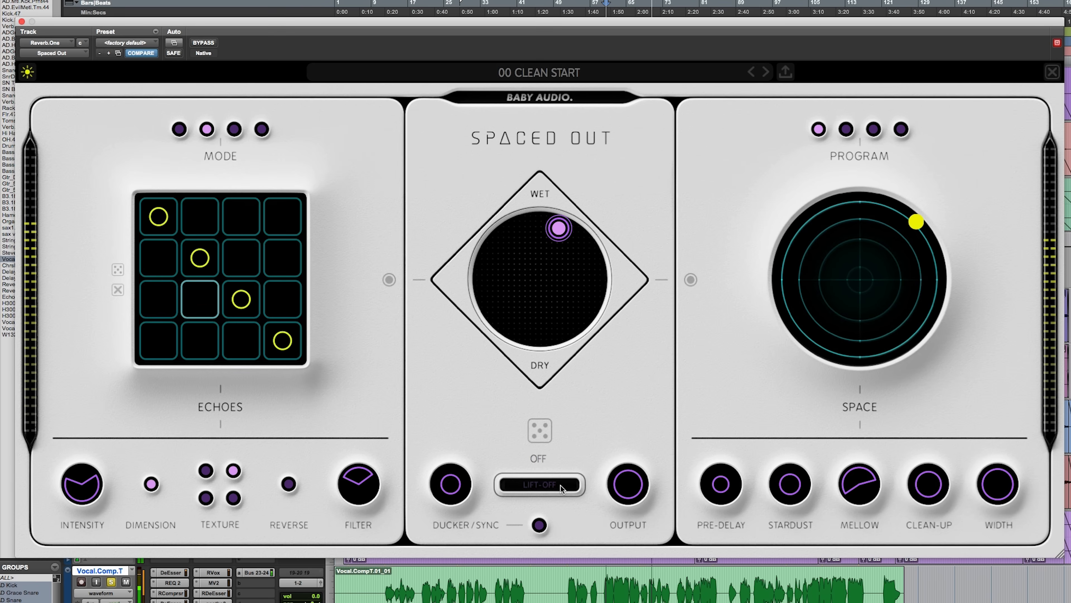
click(561, 488)
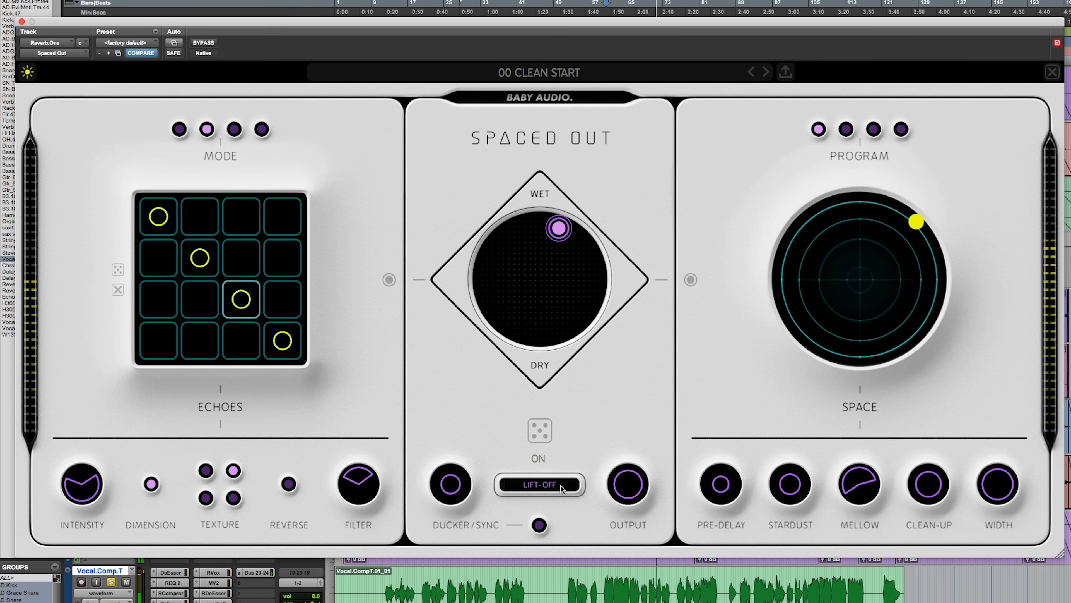
mouse_move(629, 480)
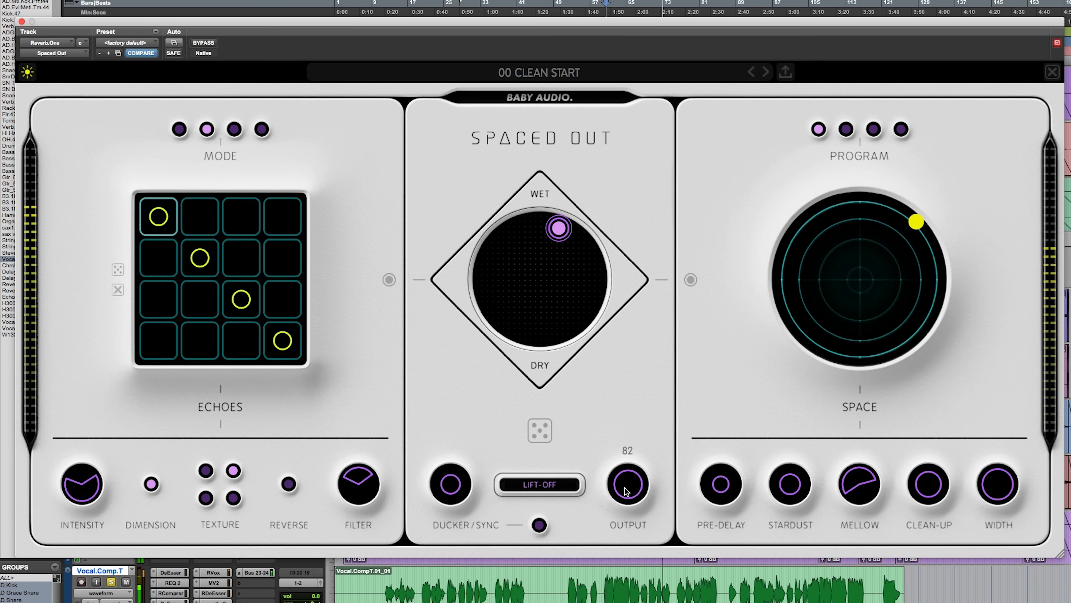
click(546, 487)
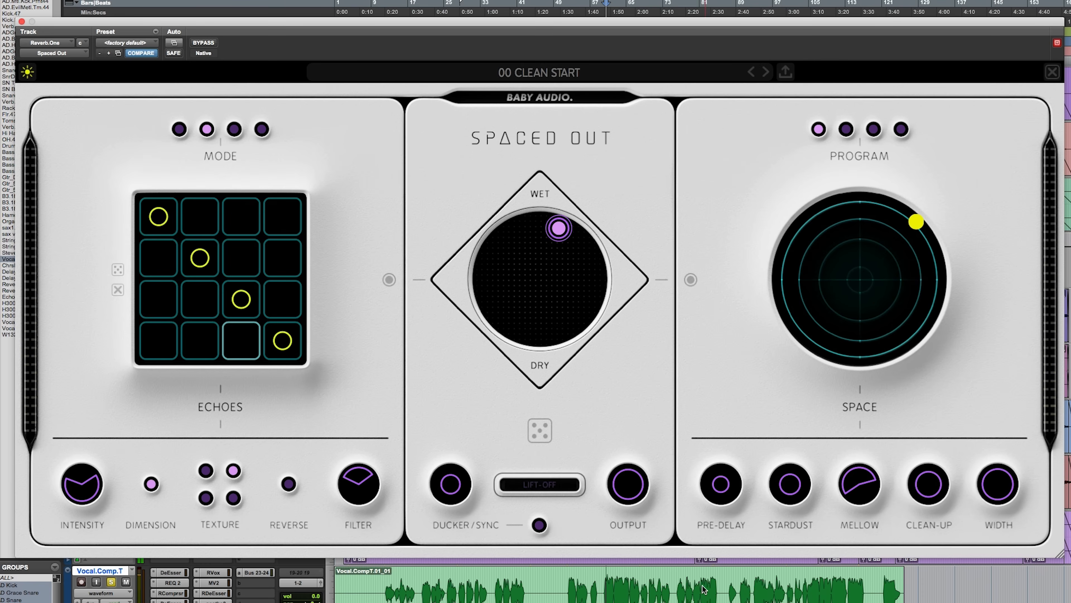
Step: Select a short vocal phrase around bars 83 to 86, play it, and switch Lift-Off on after comparing
drag(695, 593, 798, 593)
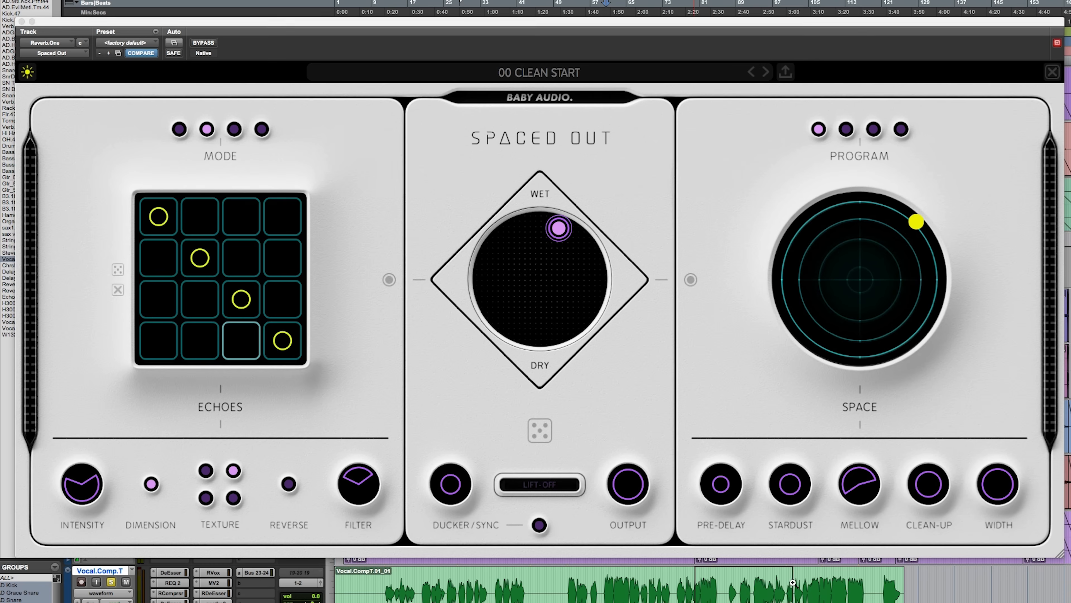
drag(456, 593, 565, 593)
key(space)
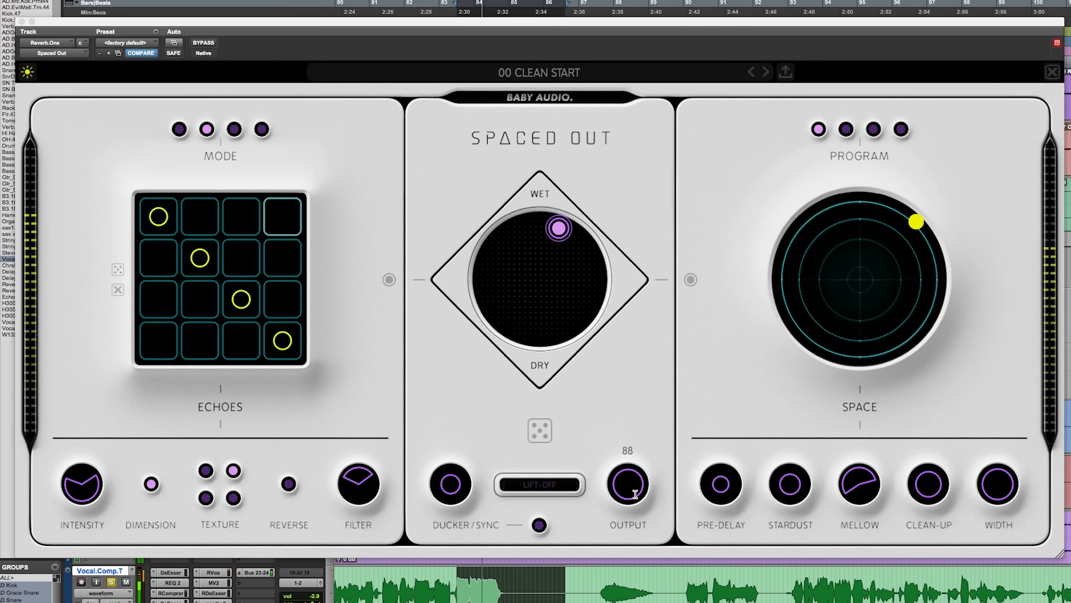
click(550, 488)
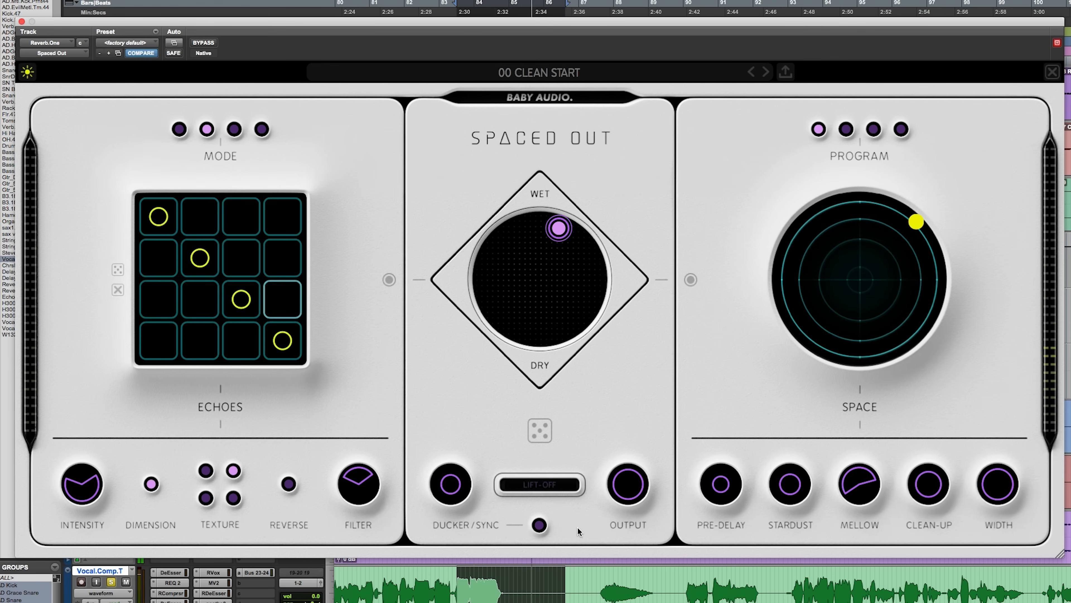
click(549, 489)
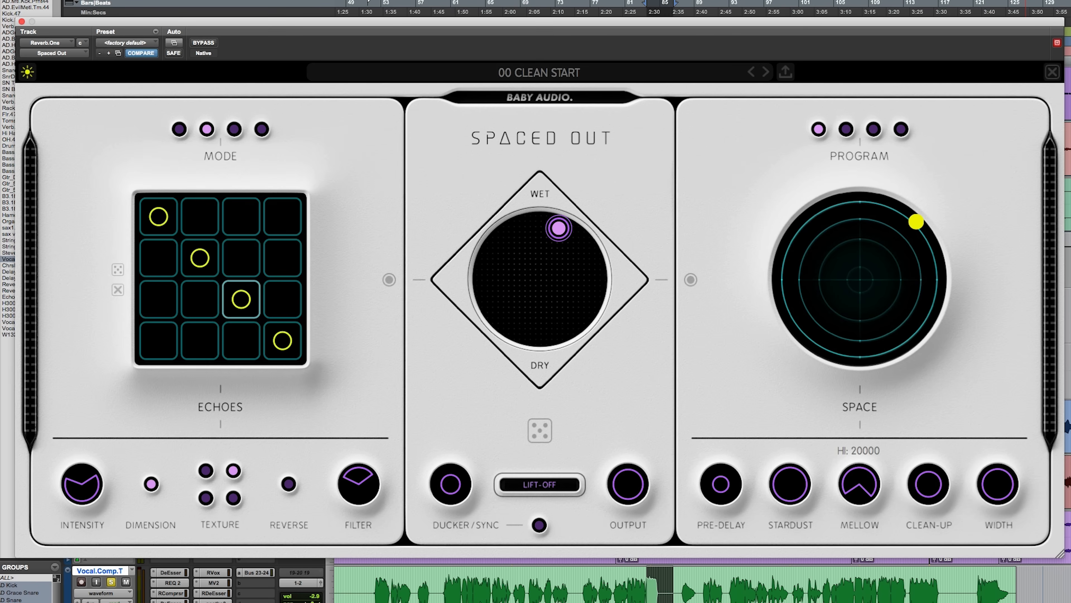
Step: Move the mix pad toward Space along the wet edge, play the vocal, and turn the Ducker down to its minimum
drag(563, 219, 640, 222)
key(space)
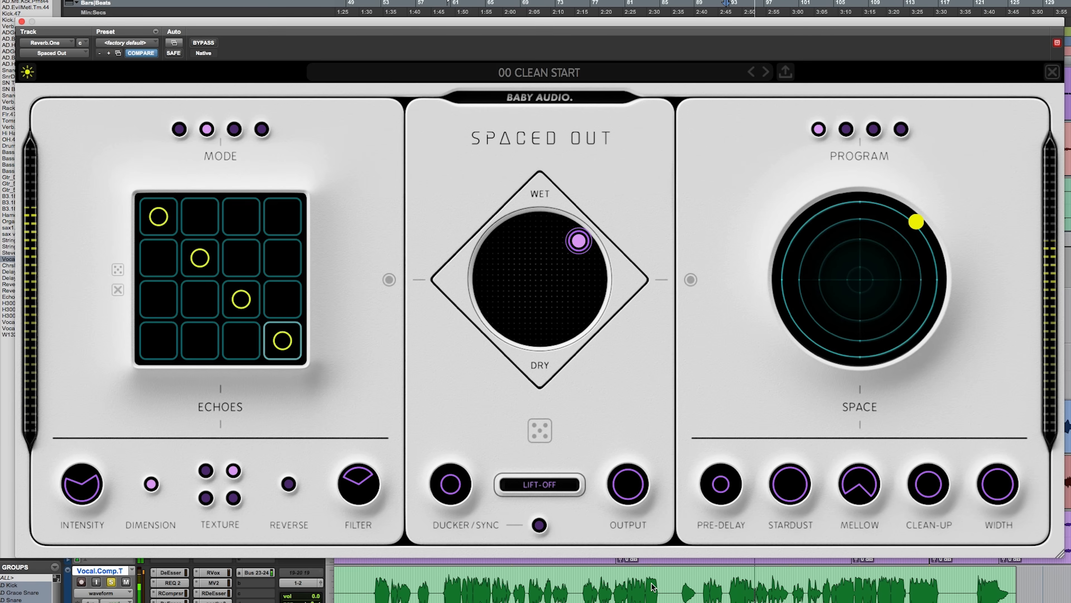
mouse_move(1009, 451)
mouse_move(450, 501)
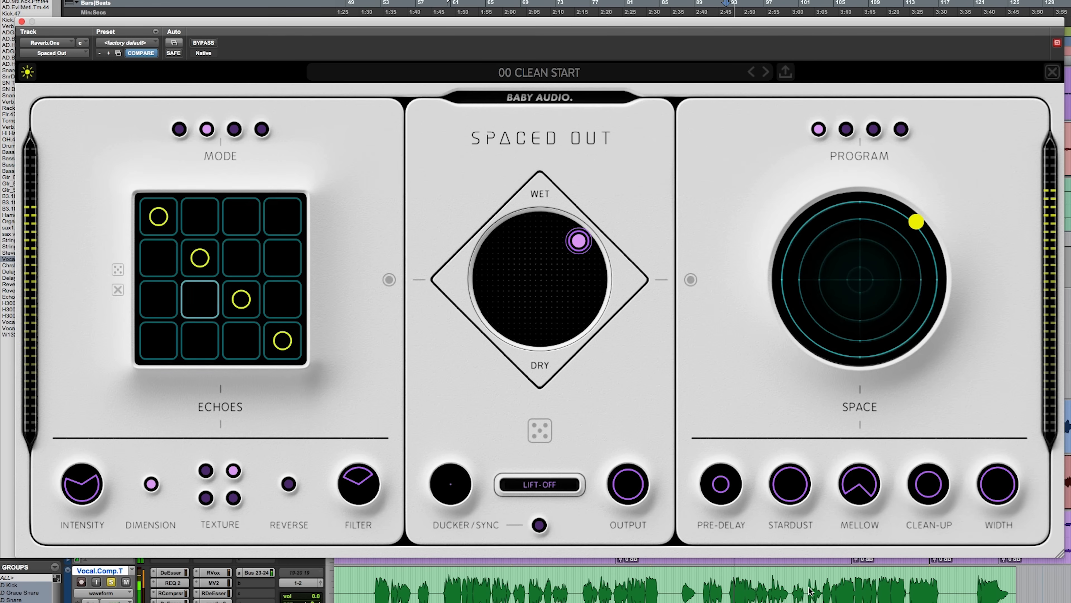
Step: Compare the Lift-Off vocal with Stardust at 100 and nearly at its minimum, leaving it low, and narrow Mellow's frequency range
mouse_move(787, 500)
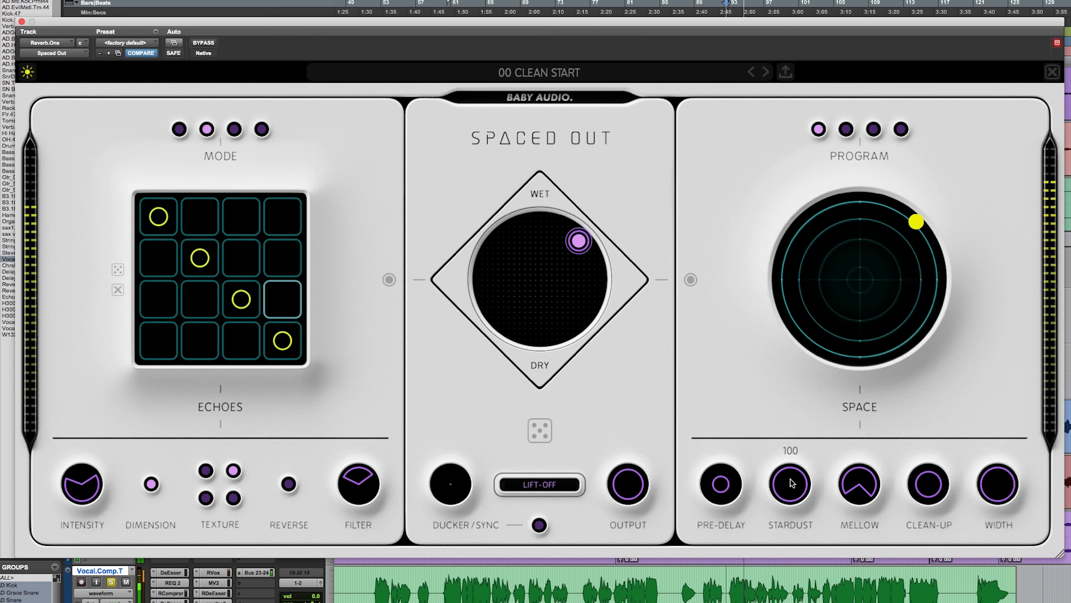
drag(788, 500, 786, 580)
key(space)
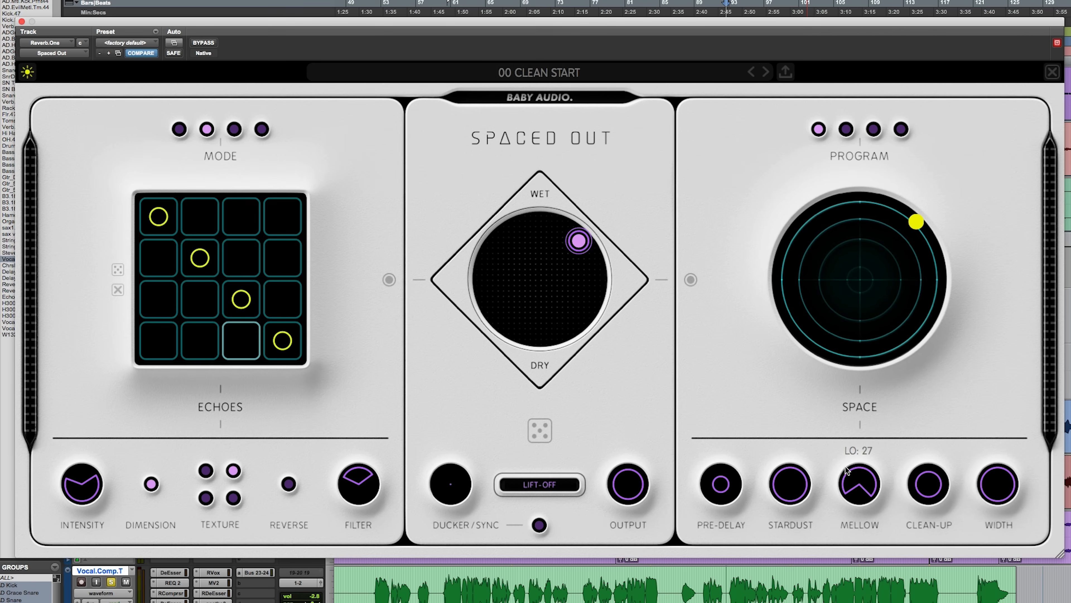
key(space)
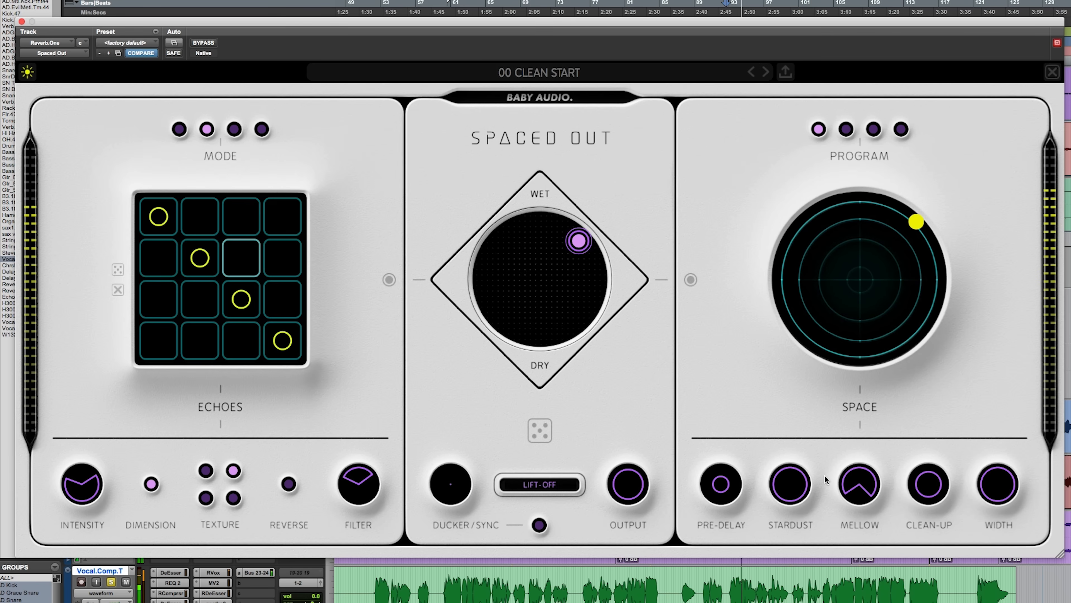
drag(790, 492, 777, 602)
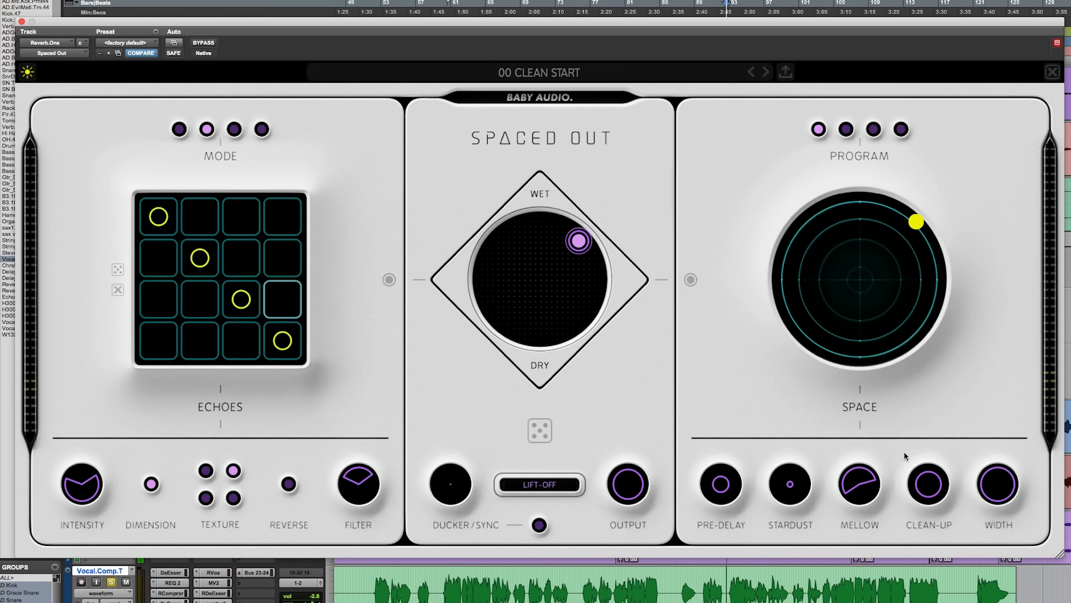
mouse_move(869, 475)
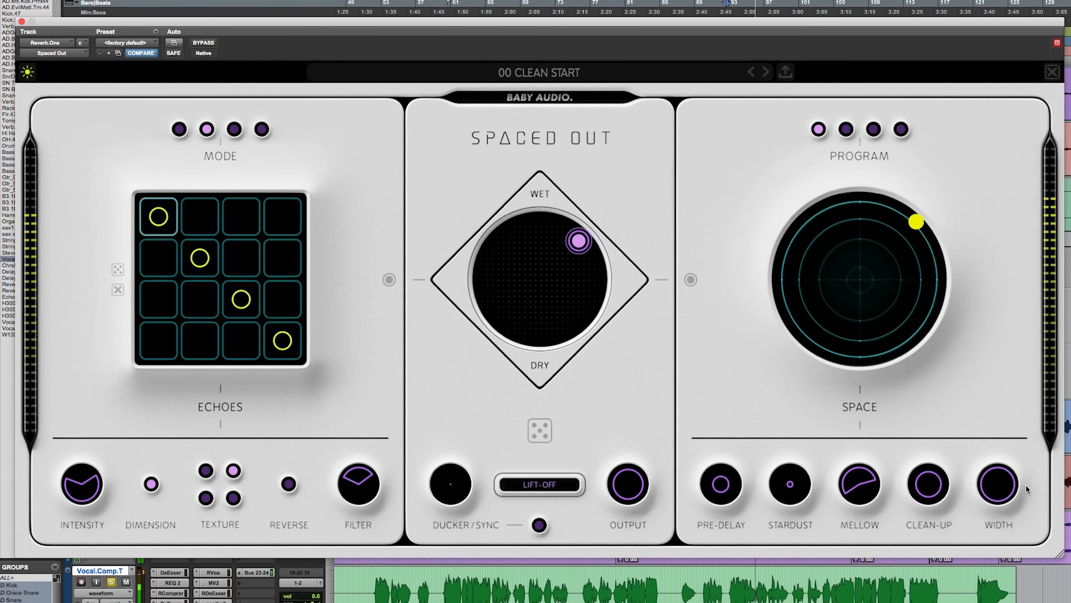
Step: Turn Width down to its minimum and move the mix pad along the wet edge away from Space while the vocal plays
drag(997, 484, 998, 519)
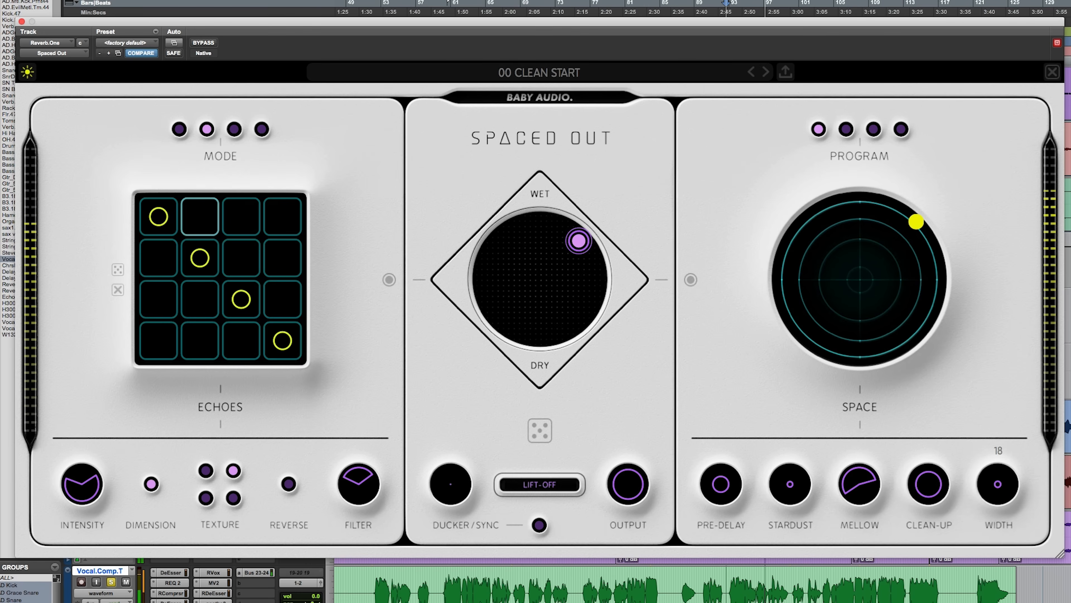
drag(1002, 476, 990, 507)
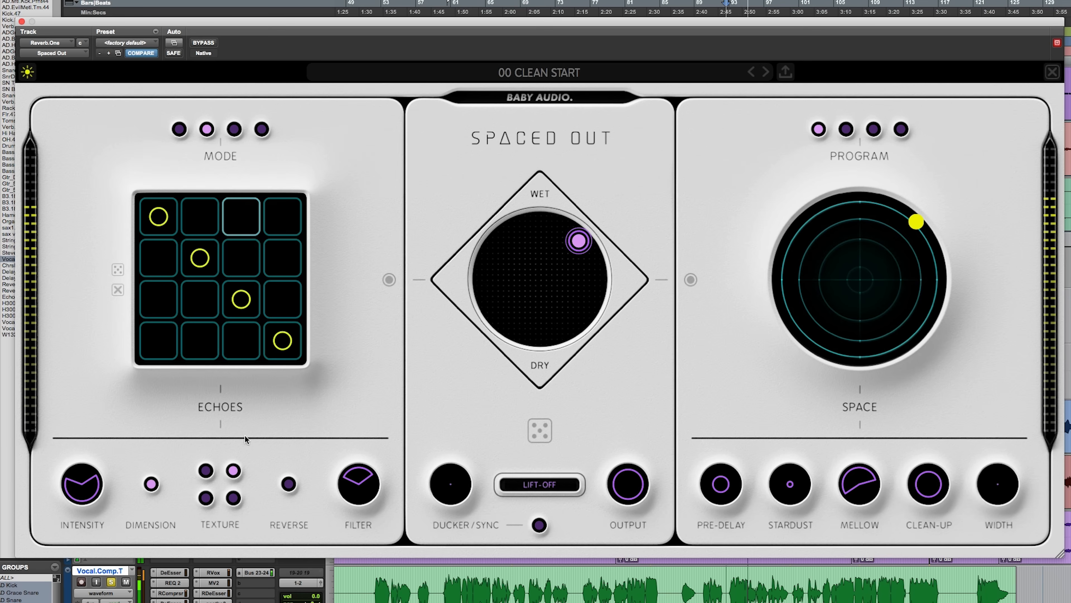
mouse_move(580, 239)
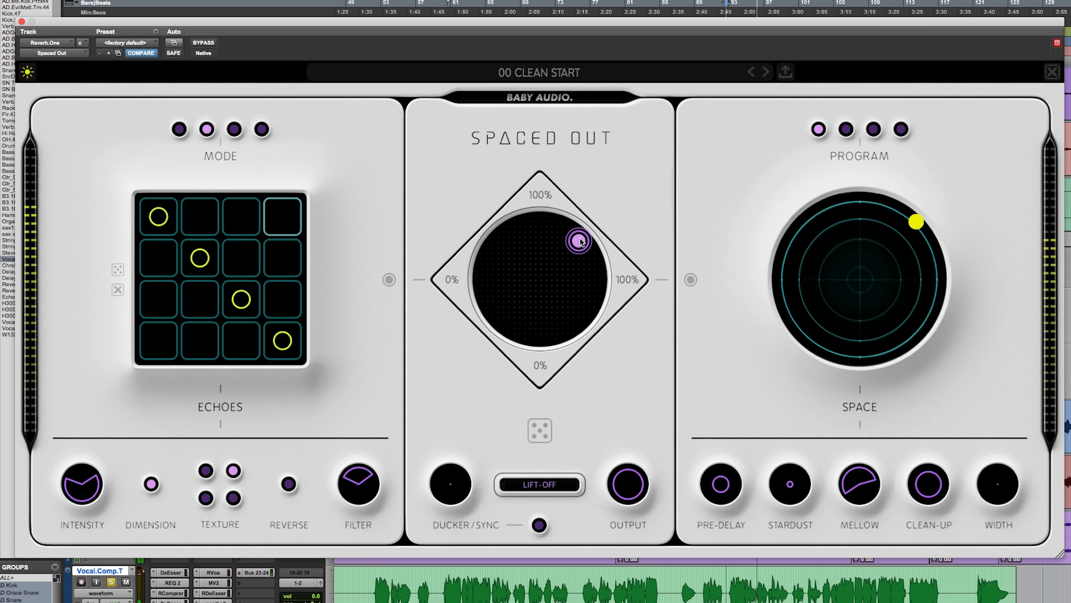
drag(580, 241, 552, 228)
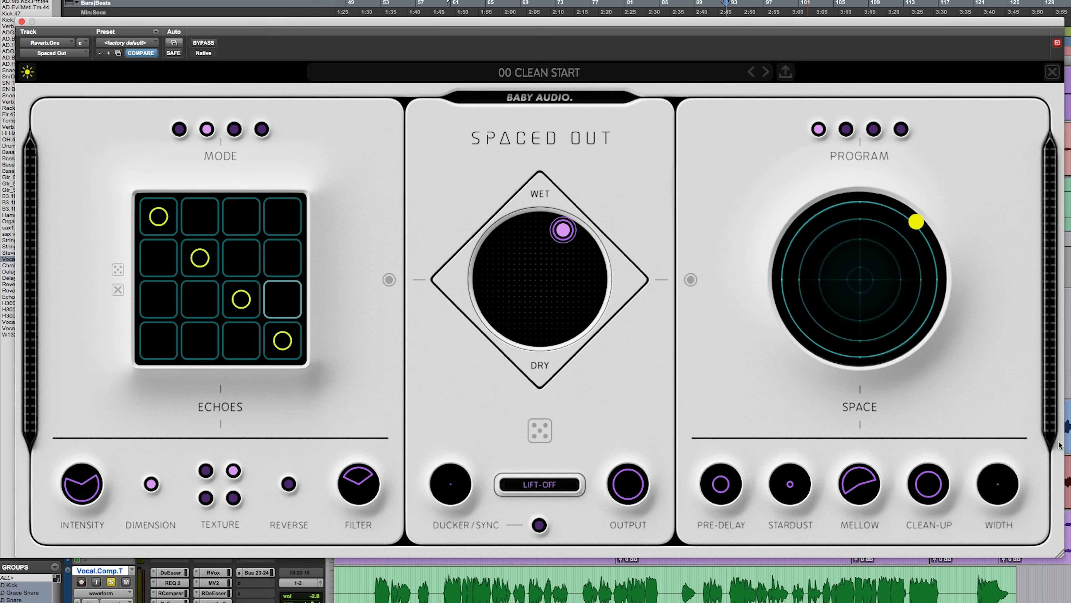
Step: Take the vocal out of solo and lower the plug-in's Output, trying levels between 62 and 68 while the track plays
mouse_move(632, 501)
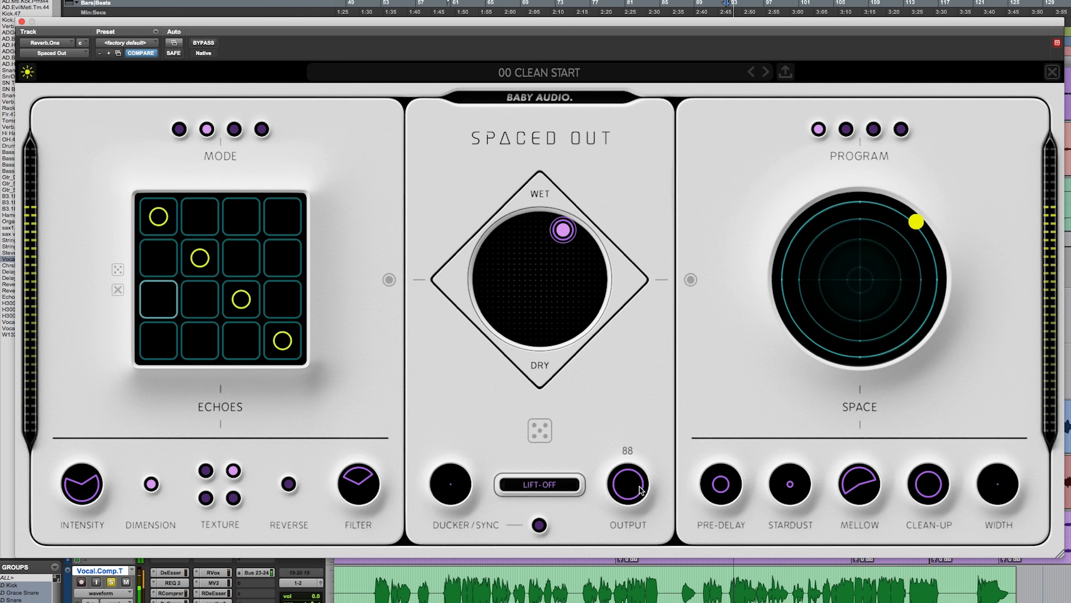
drag(632, 501, 615, 553)
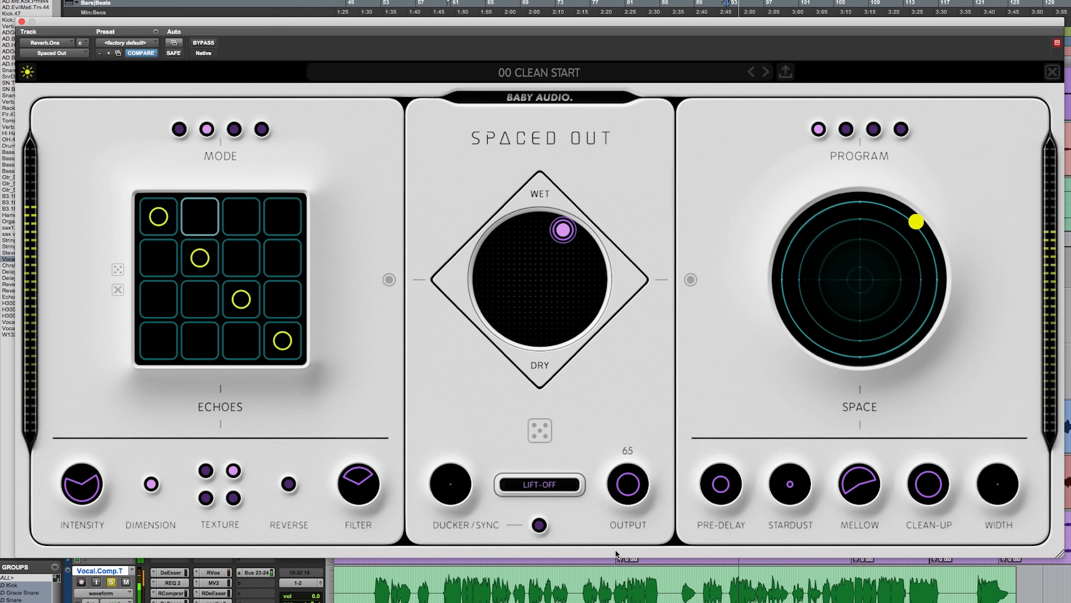
click(111, 582)
mouse_move(624, 485)
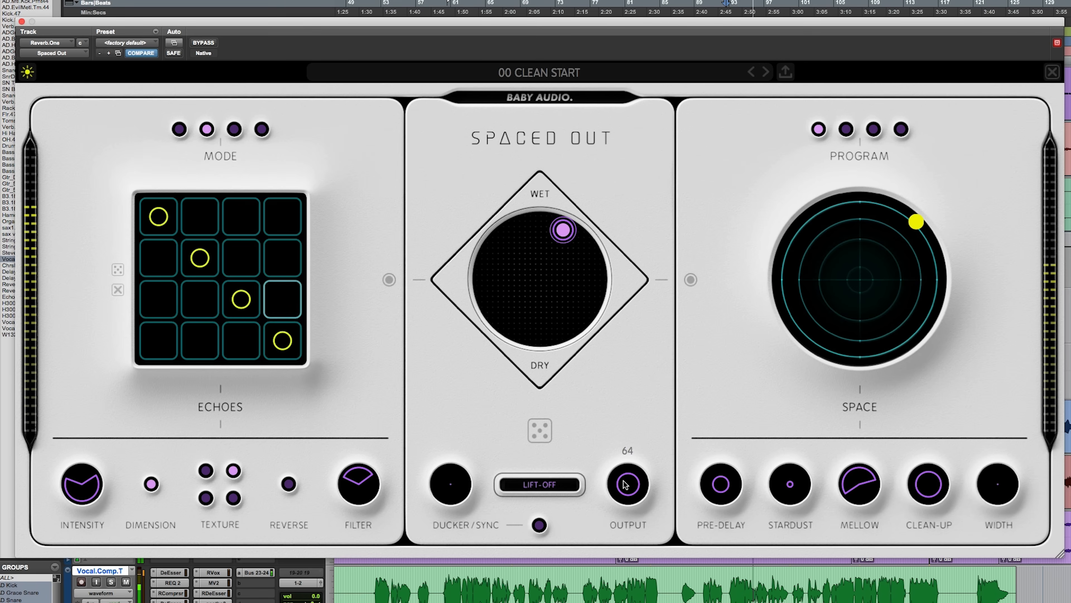
drag(621, 484, 622, 486)
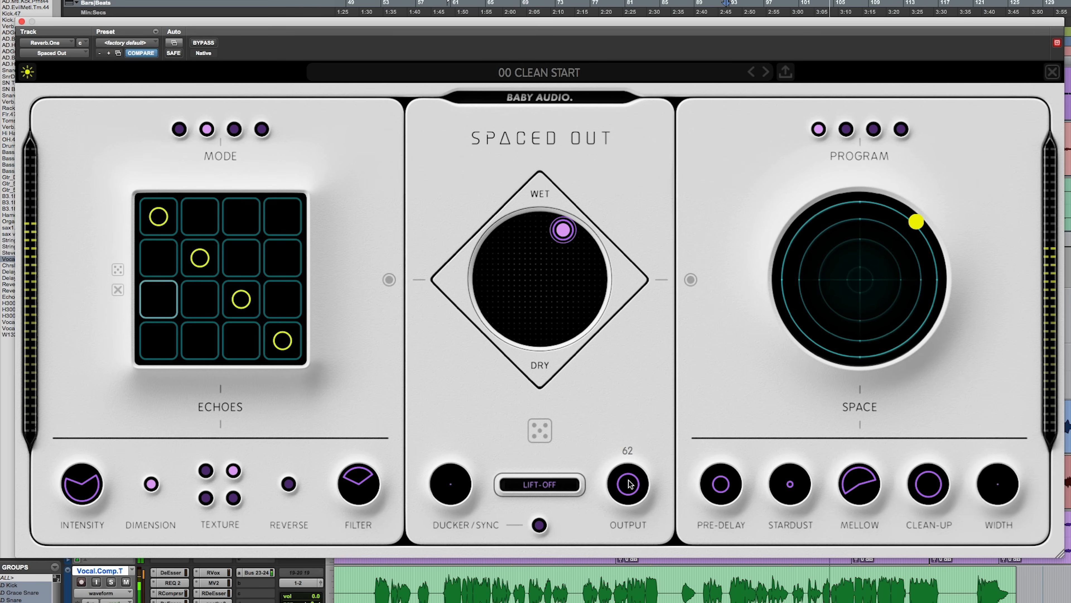
drag(629, 484, 634, 463)
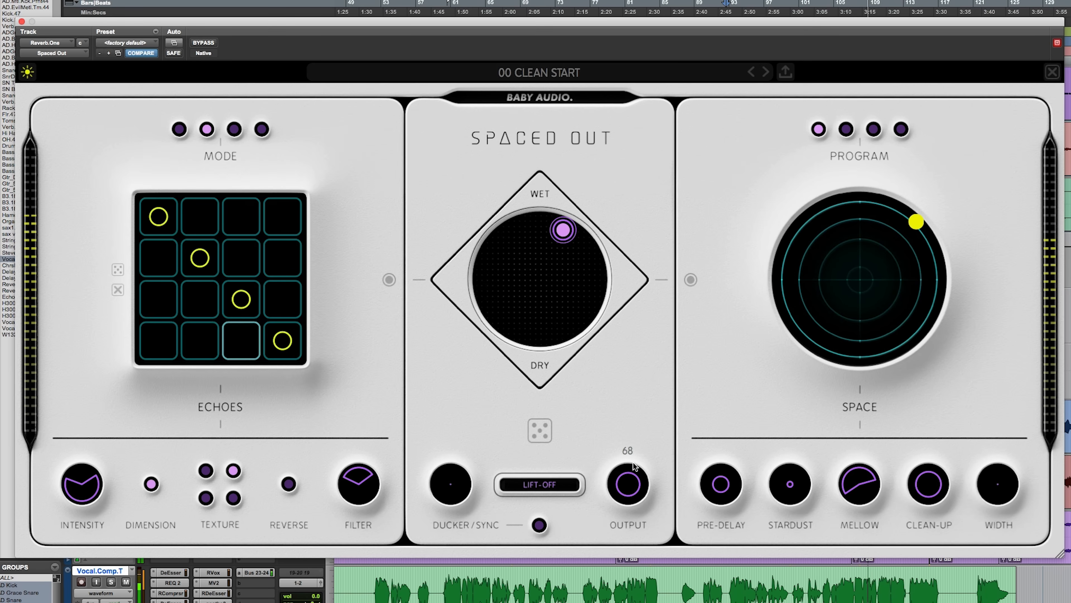
drag(634, 463, 632, 466)
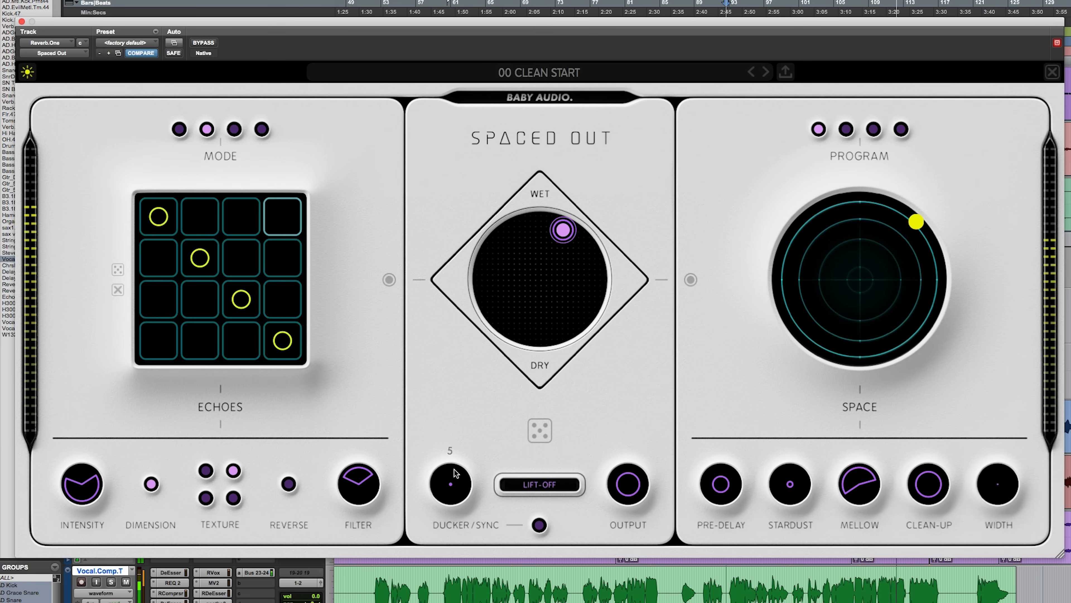
Step: Raise the Ducker to 19, nudge Output up slightly, and place the playback position around bar 51 on the vocal track
drag(454, 470, 462, 431)
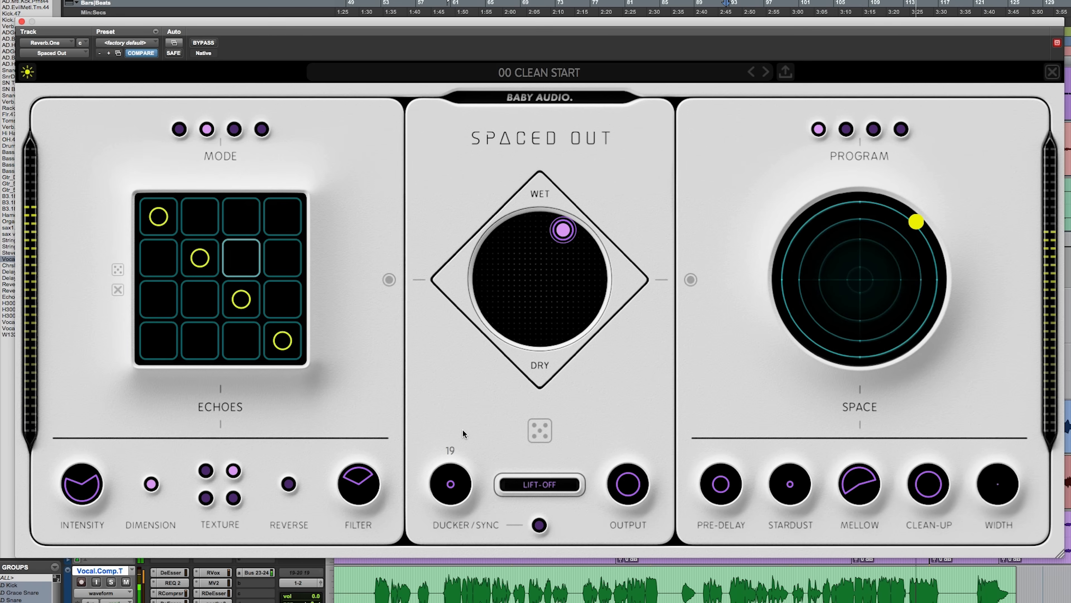
drag(634, 467, 637, 462)
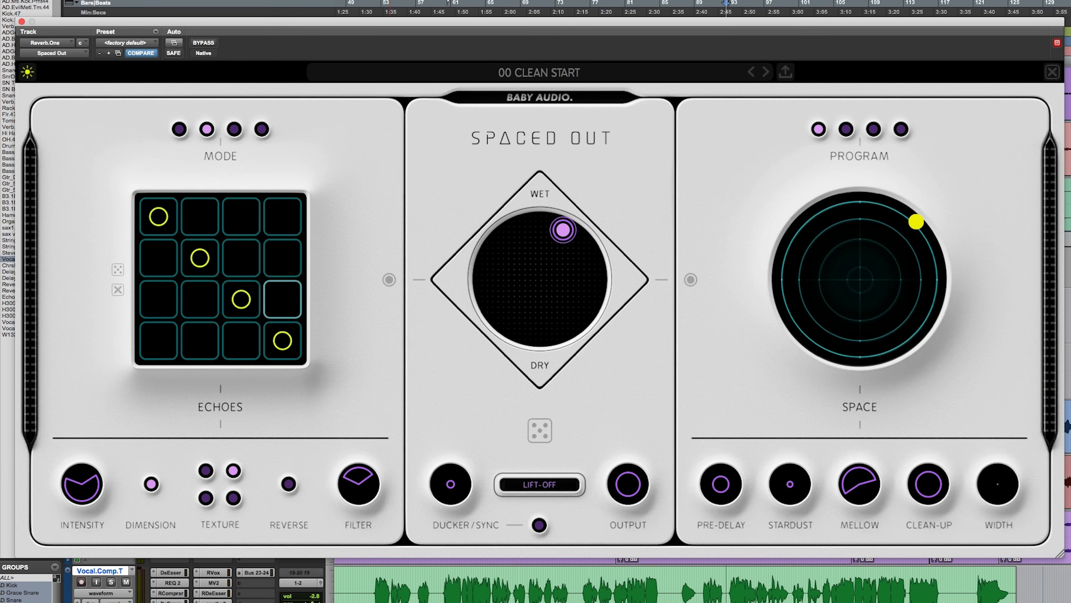
click(372, 587)
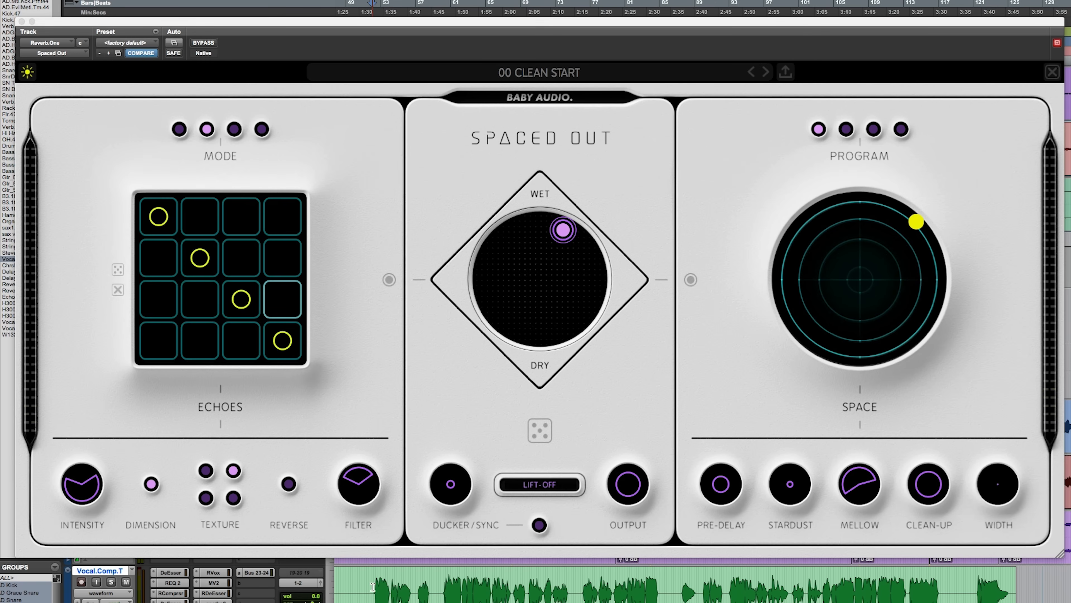